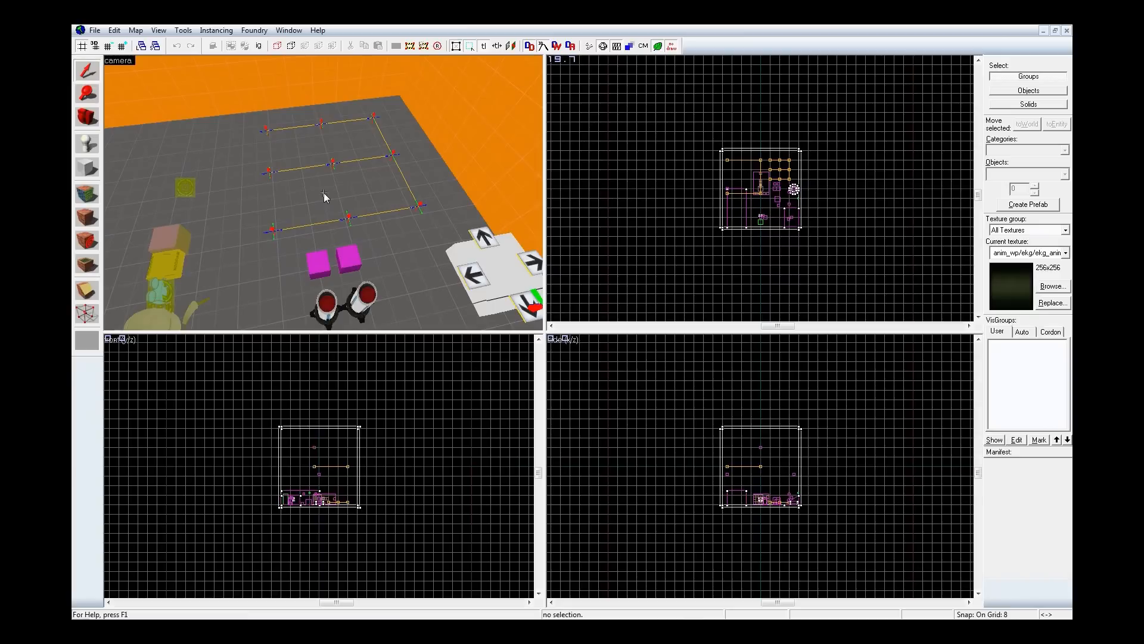
Step: Select the first corner path_track, then check the train's func_tracktrain properties and close them
{"action": "key", "text": "w"}
{"action": "key", "text": "w"}
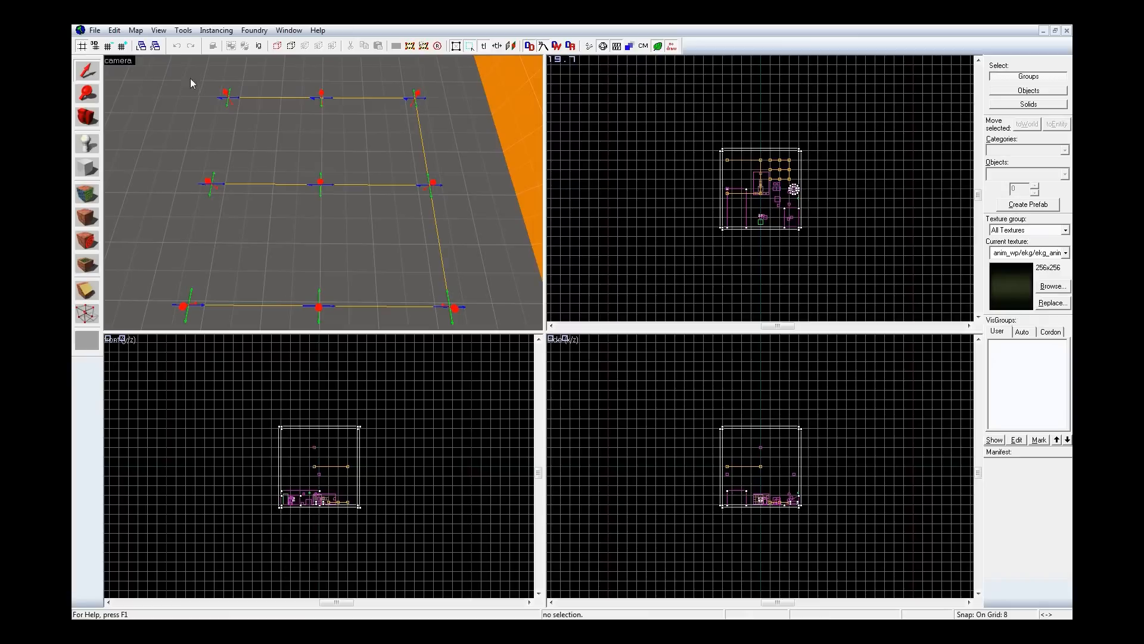
{"action": "left_click", "coordinate": [227, 97]}
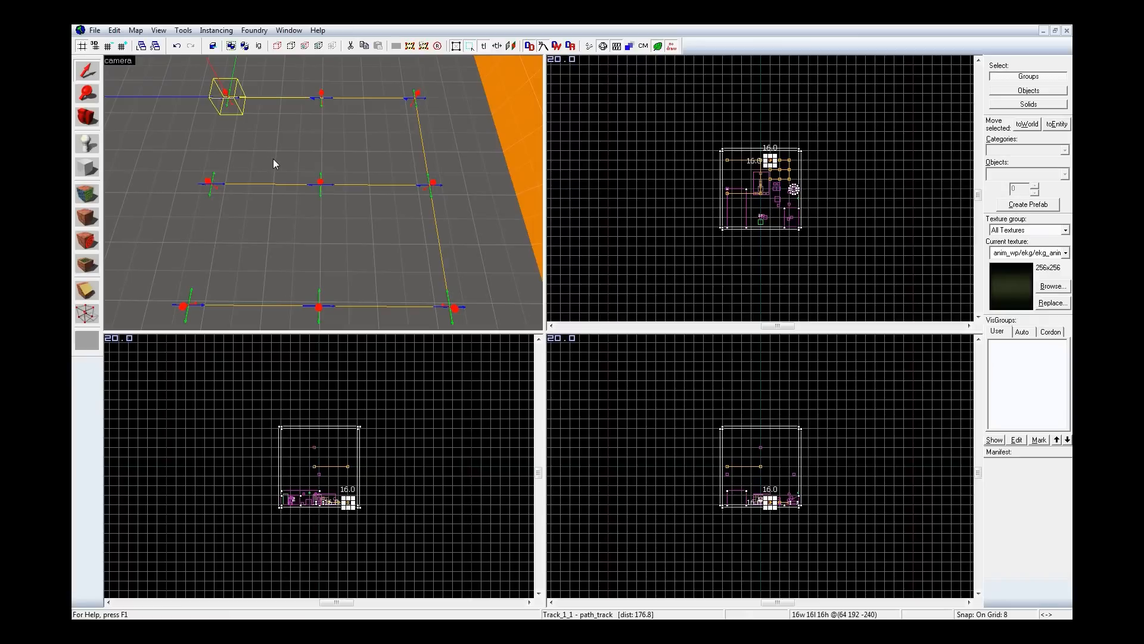
{"action": "key", "text": "z"}
{"action": "double_click", "coordinate": [484, 187]}
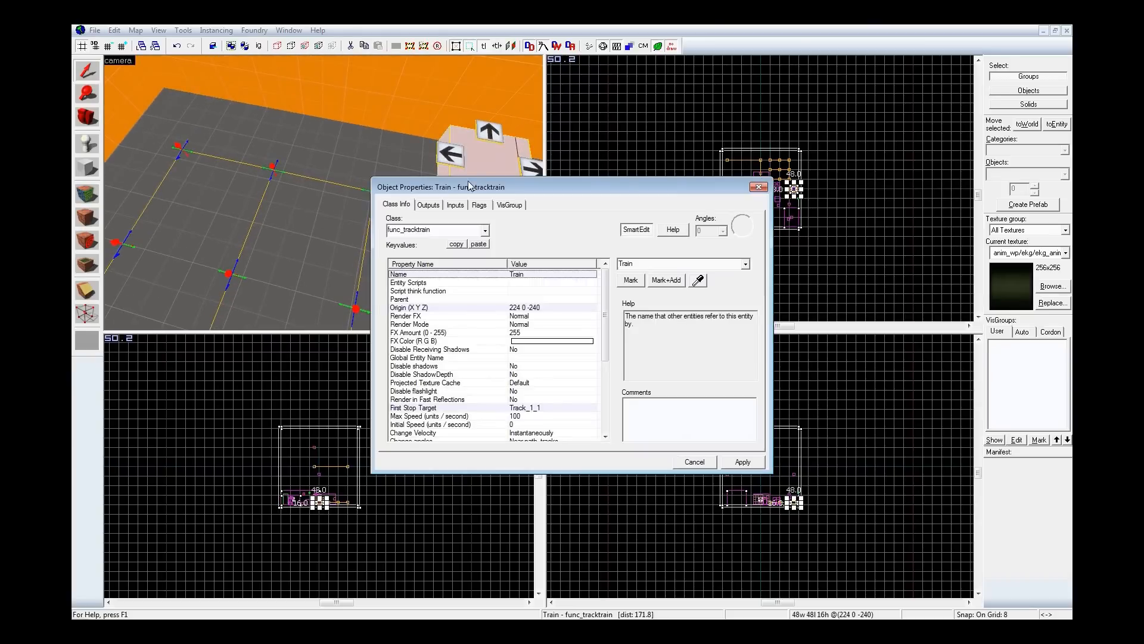
{"action": "left_click", "coordinate": [759, 188]}
Step: Inspect the path_track properties of Track_1_1, its neighbour in the same row, and the first node of the middle row
{"action": "key", "text": "z"}
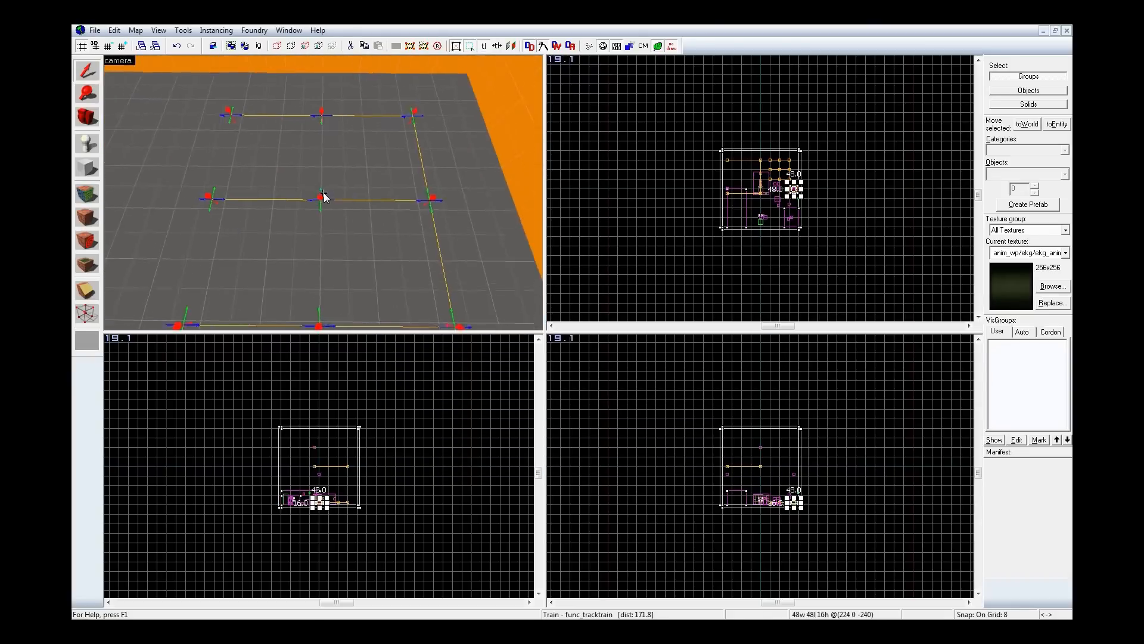
{"action": "key", "text": "z"}
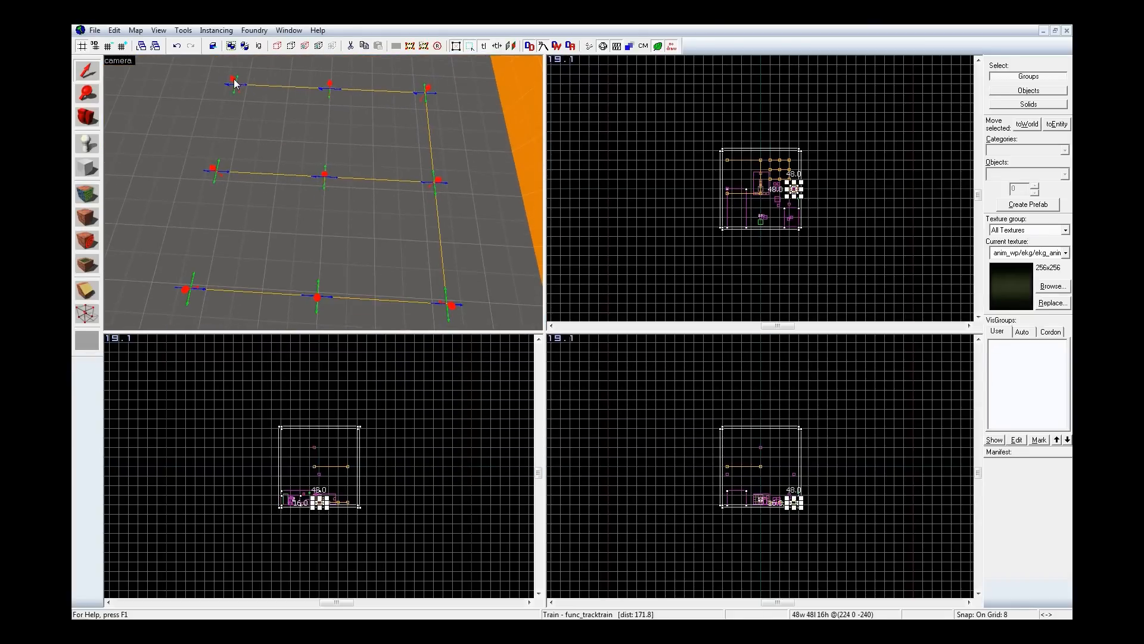
{"action": "double_click", "coordinate": [234, 81]}
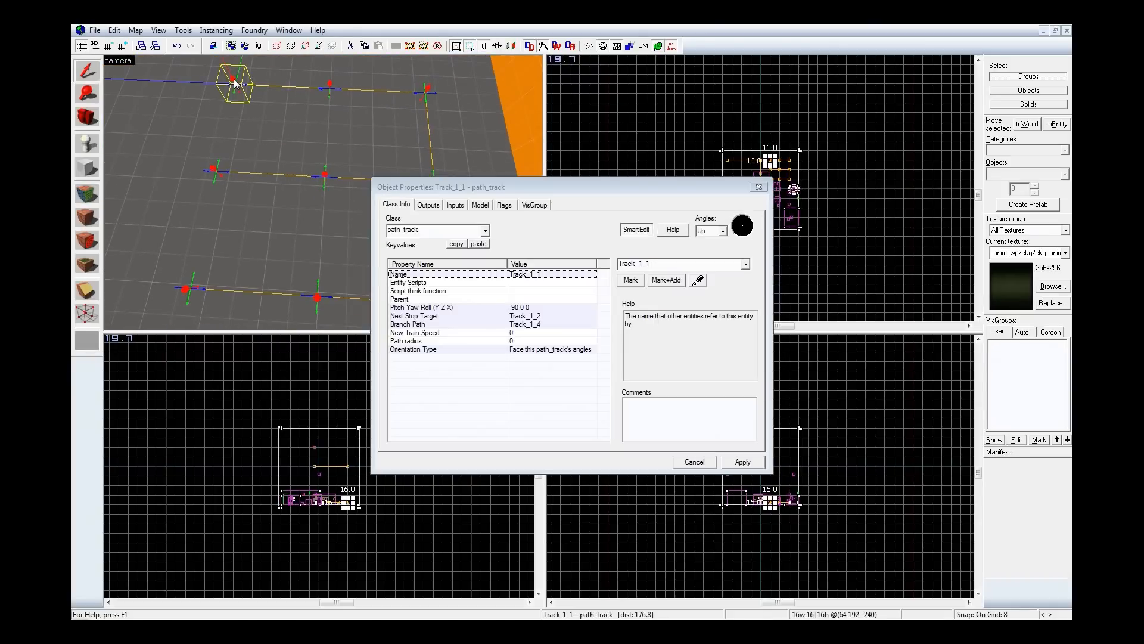
{"action": "left_click", "coordinate": [330, 87]}
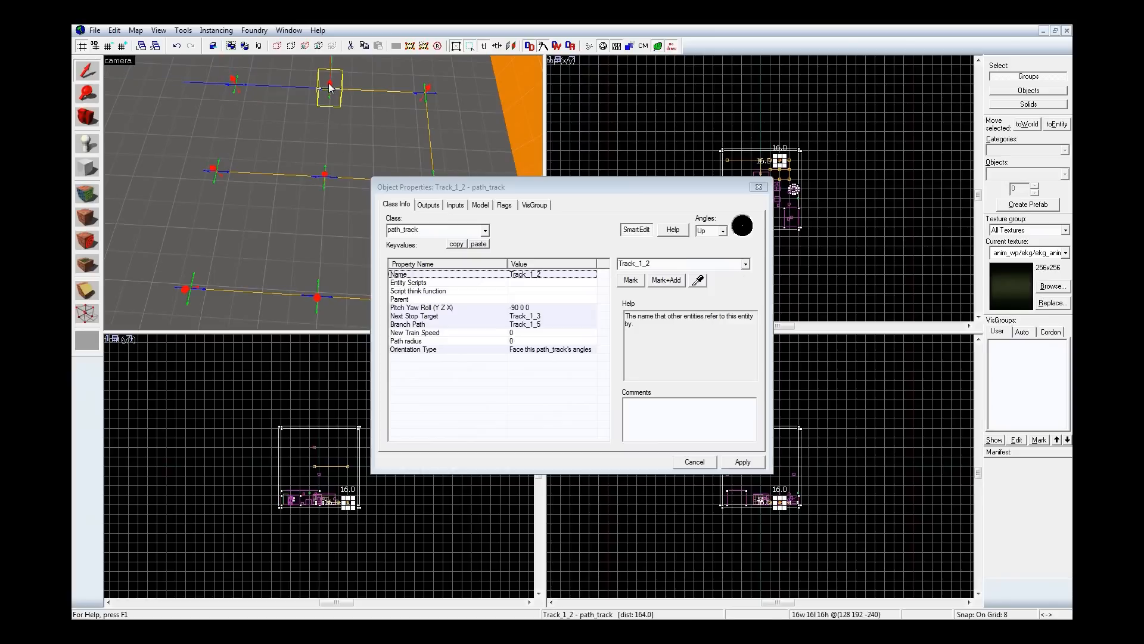
{"action": "left_click", "coordinate": [233, 81]}
{"action": "left_click", "coordinate": [212, 170]}
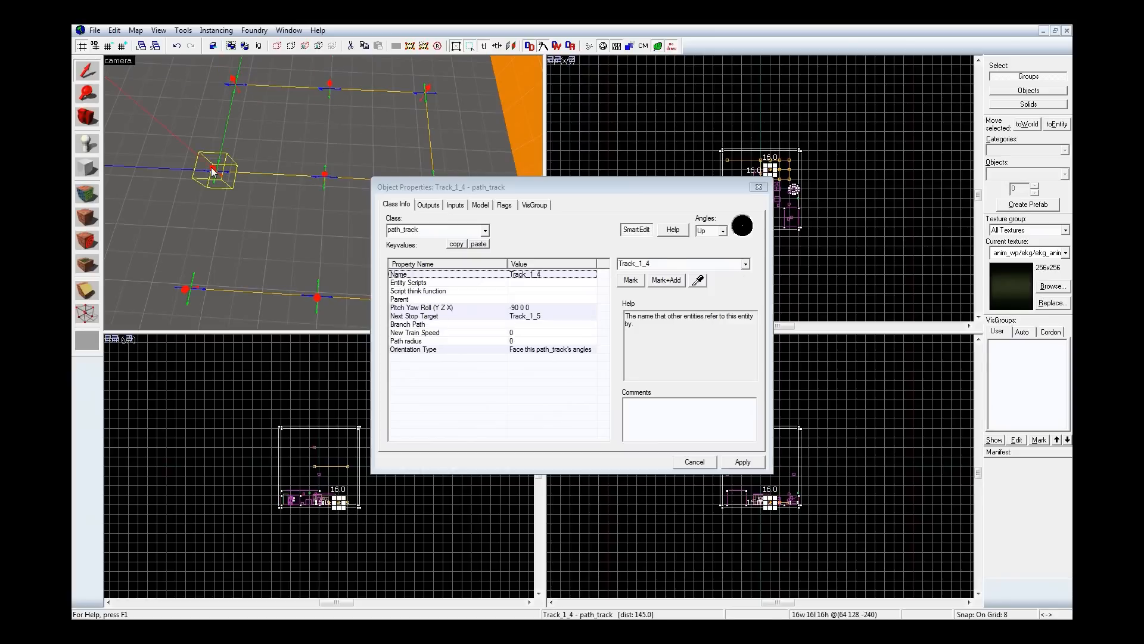
{"action": "left_click", "coordinate": [234, 82]}
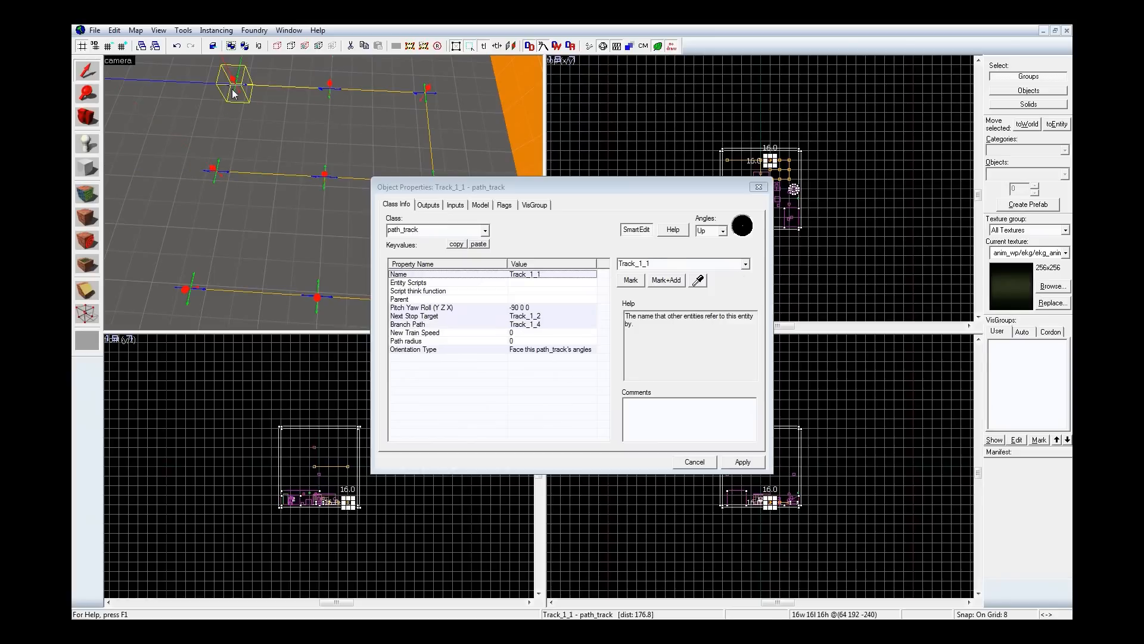
Step: Examine the Next Stop Target of Track_1_1 and compare it with those of Track_1_2 and Track_1_4
{"action": "left_click", "coordinate": [529, 316]}
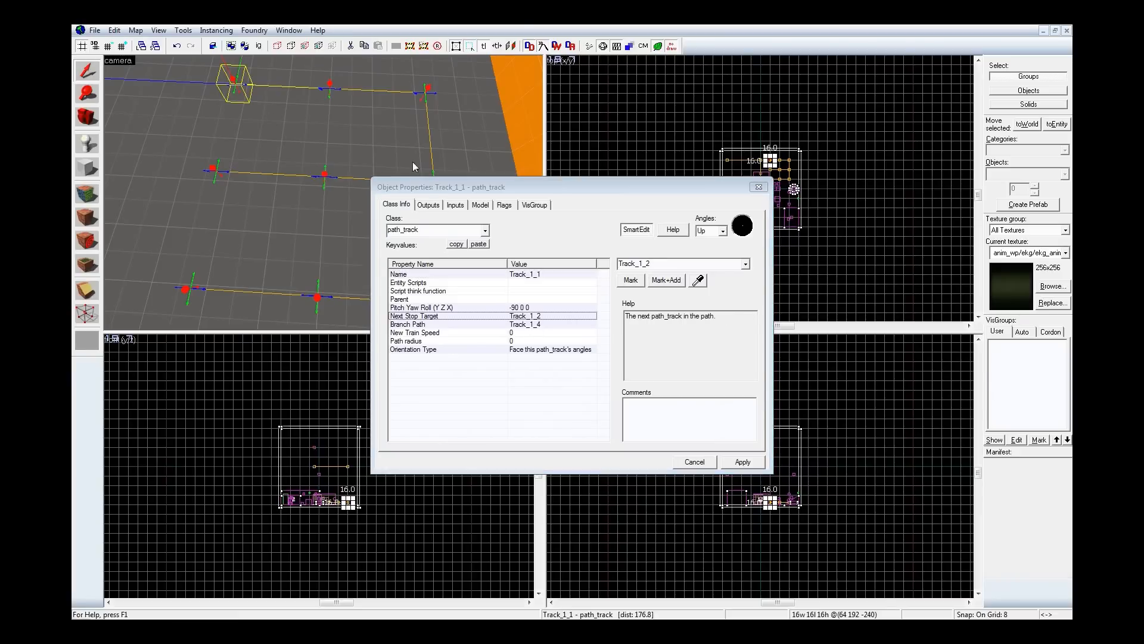
{"action": "left_click", "coordinate": [331, 84]}
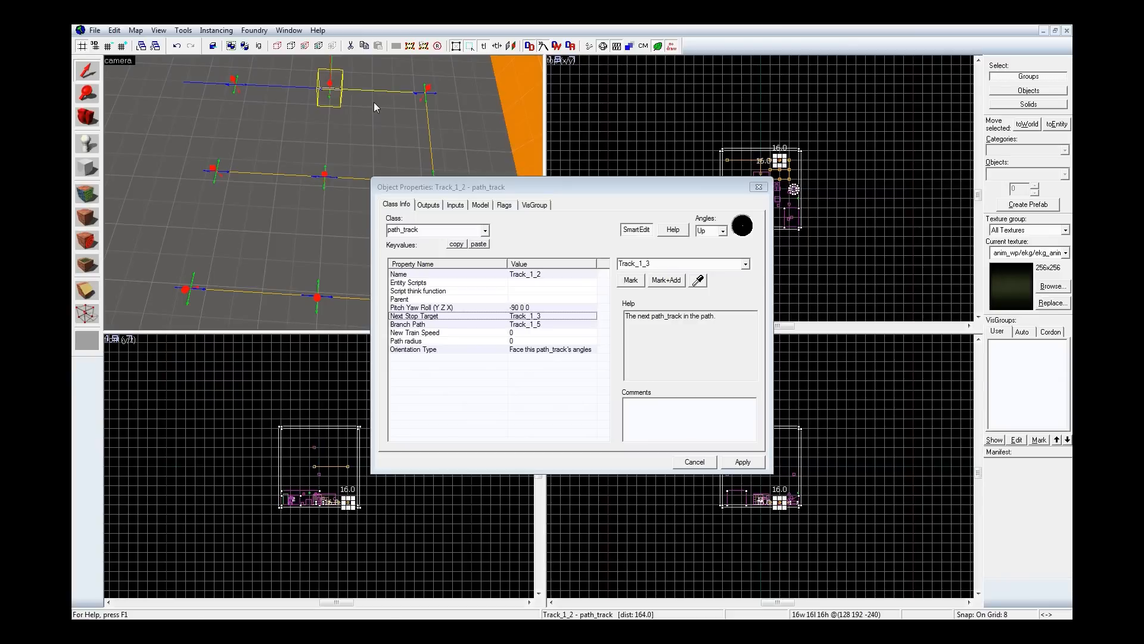
{"action": "left_click", "coordinate": [233, 82]}
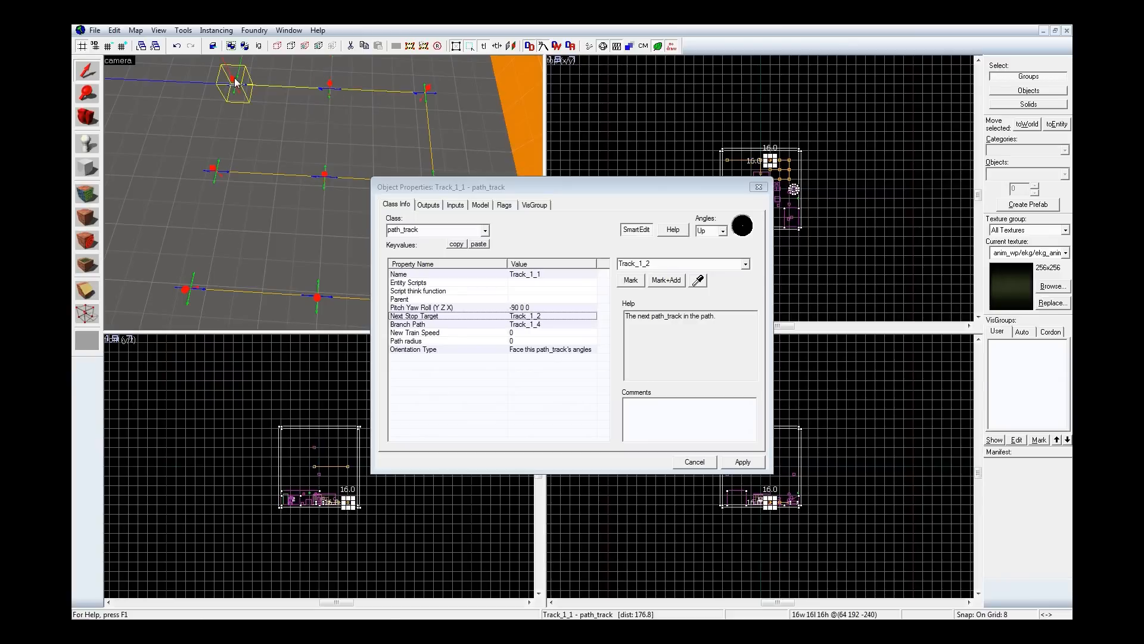
{"action": "left_click", "coordinate": [214, 170]}
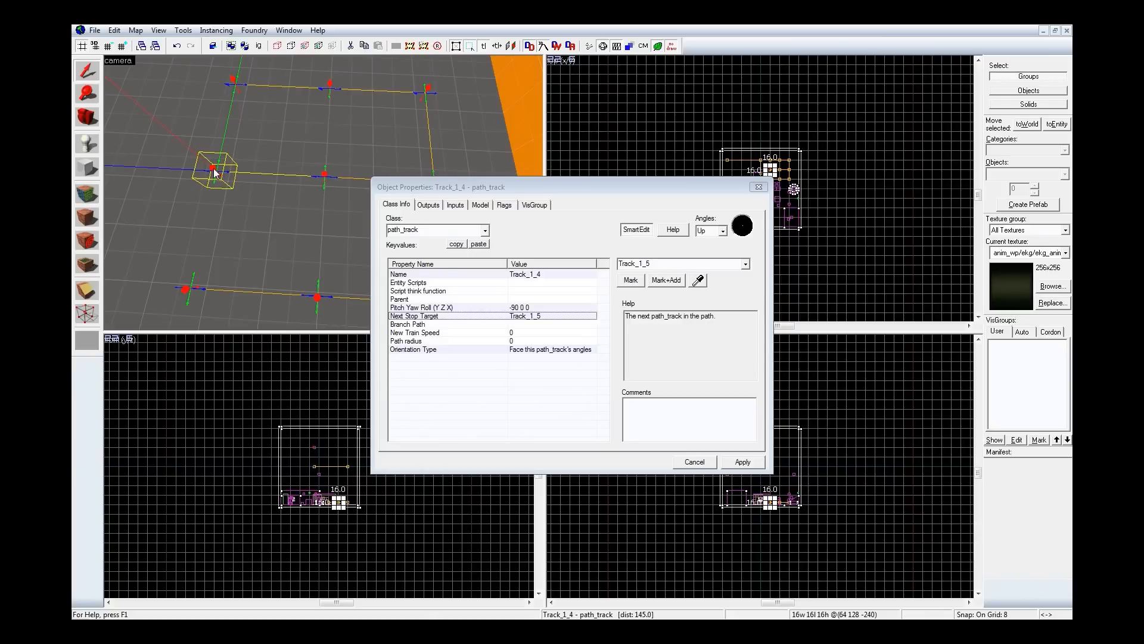
{"action": "left_click", "coordinate": [234, 82]}
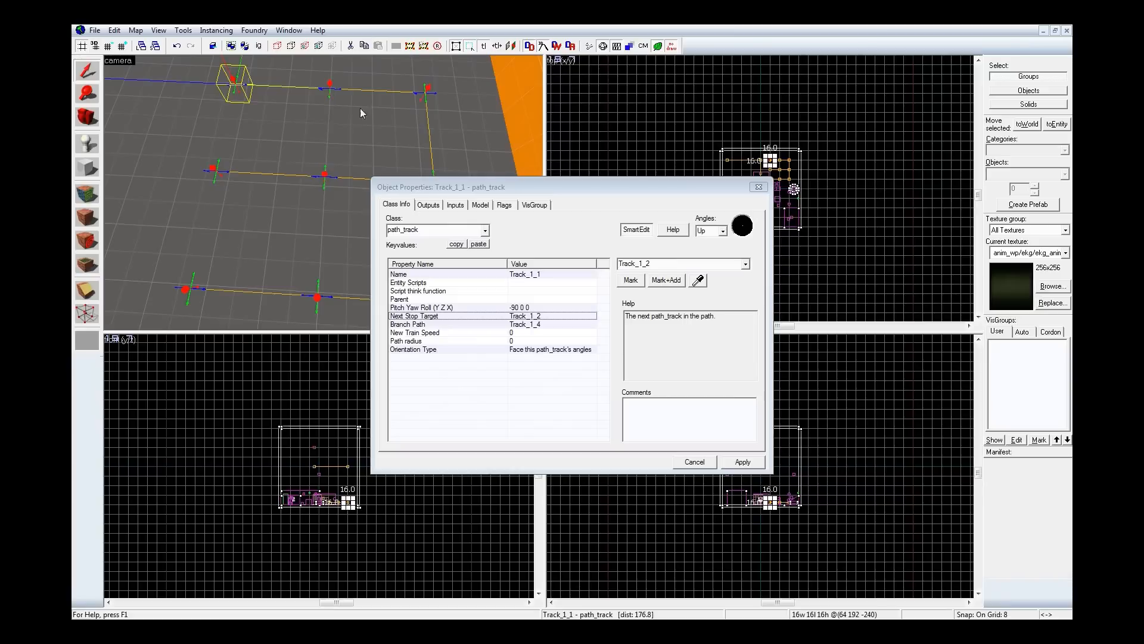
Step: Examine the Branch Path of Track_1_1 and compare it with that of Track_1_4
{"action": "left_click", "coordinate": [539, 325]}
{"action": "left_click", "coordinate": [356, 243]}
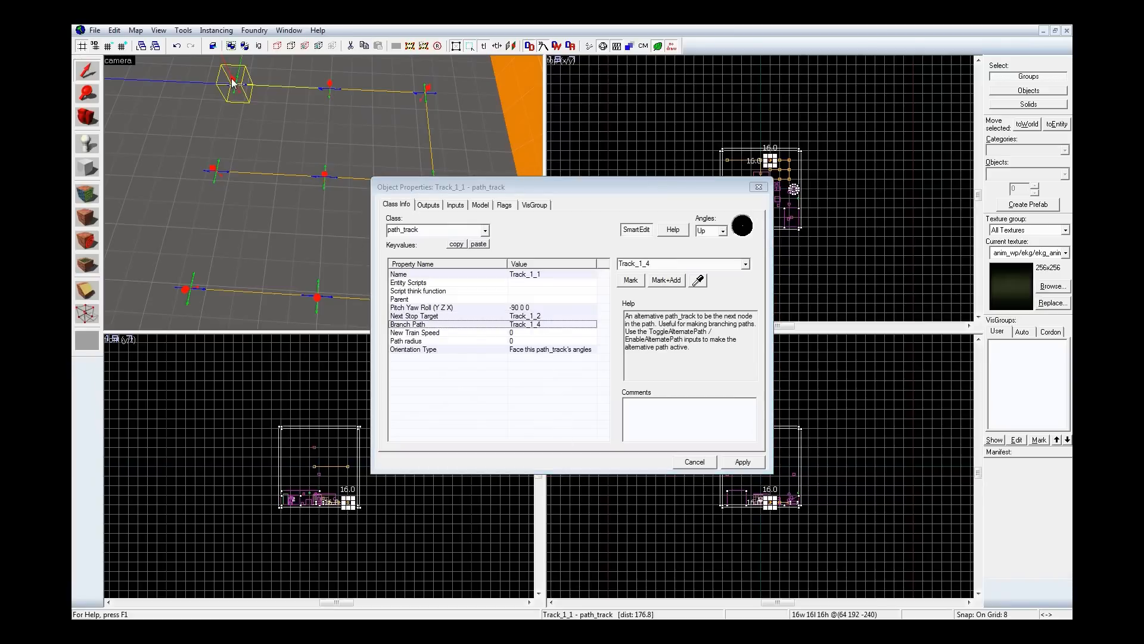
{"action": "left_click", "coordinate": [217, 171]}
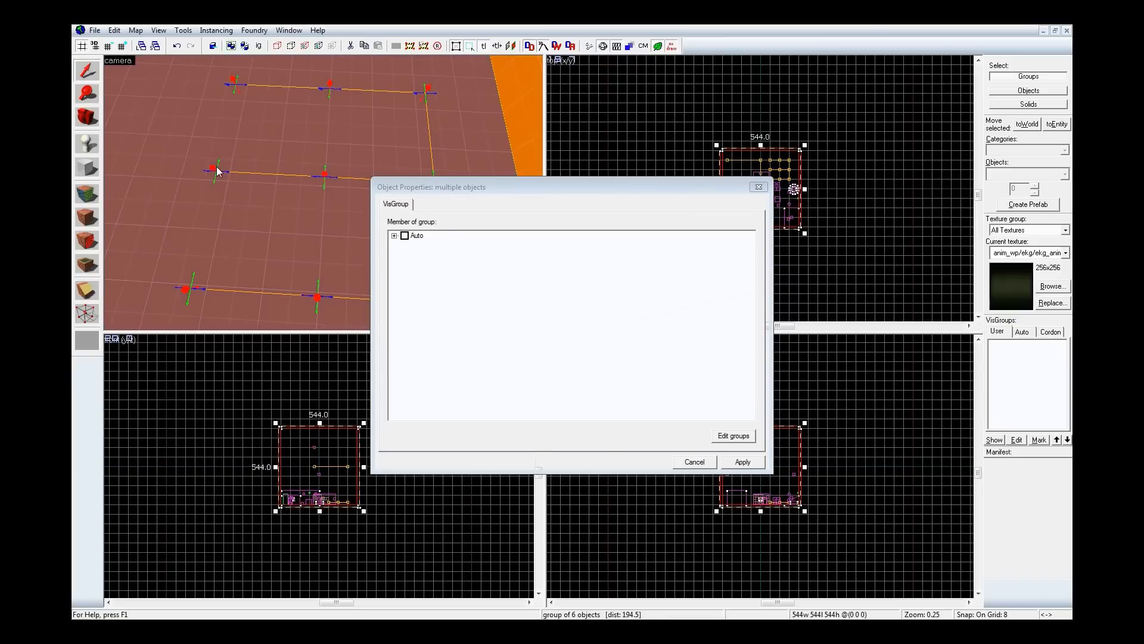
{"action": "left_click", "coordinate": [215, 170]}
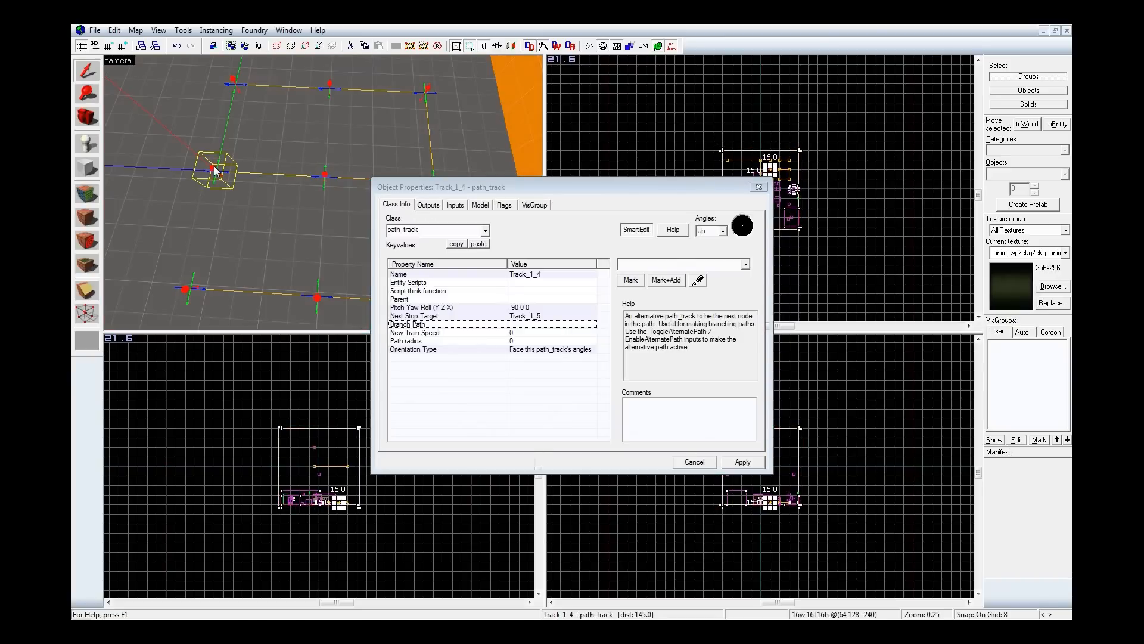
{"action": "left_click", "coordinate": [234, 81]}
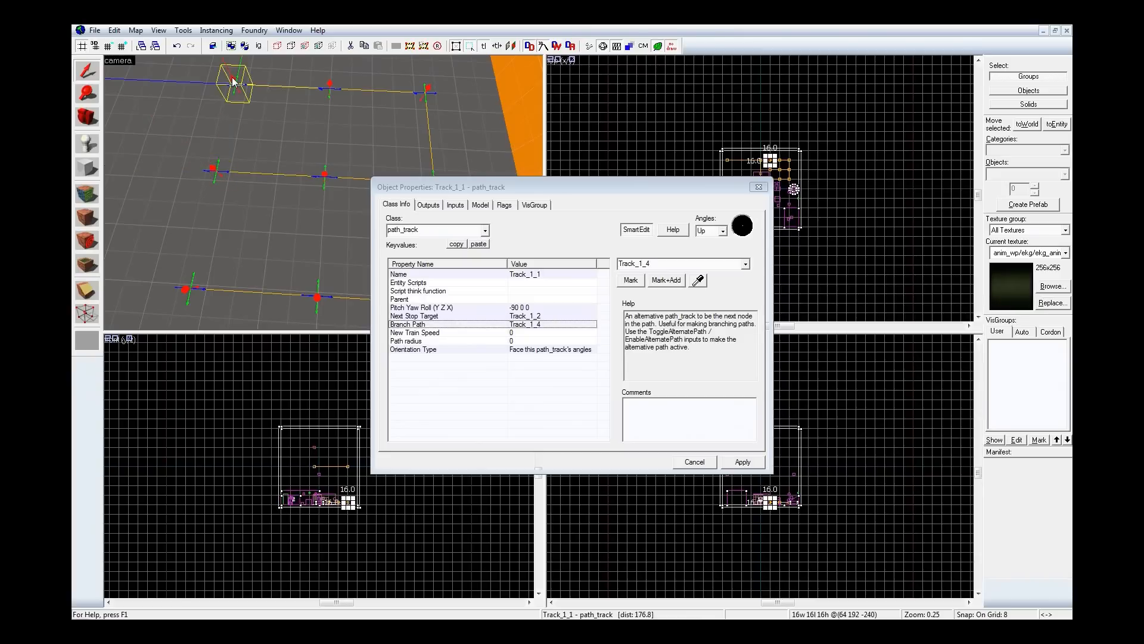
Step: Check the Branch Path of Track_1_2, then review the Next Stop Targets of Track_1_2, Track_1_1 and Track_1_4
{"action": "left_click", "coordinate": [330, 87]}
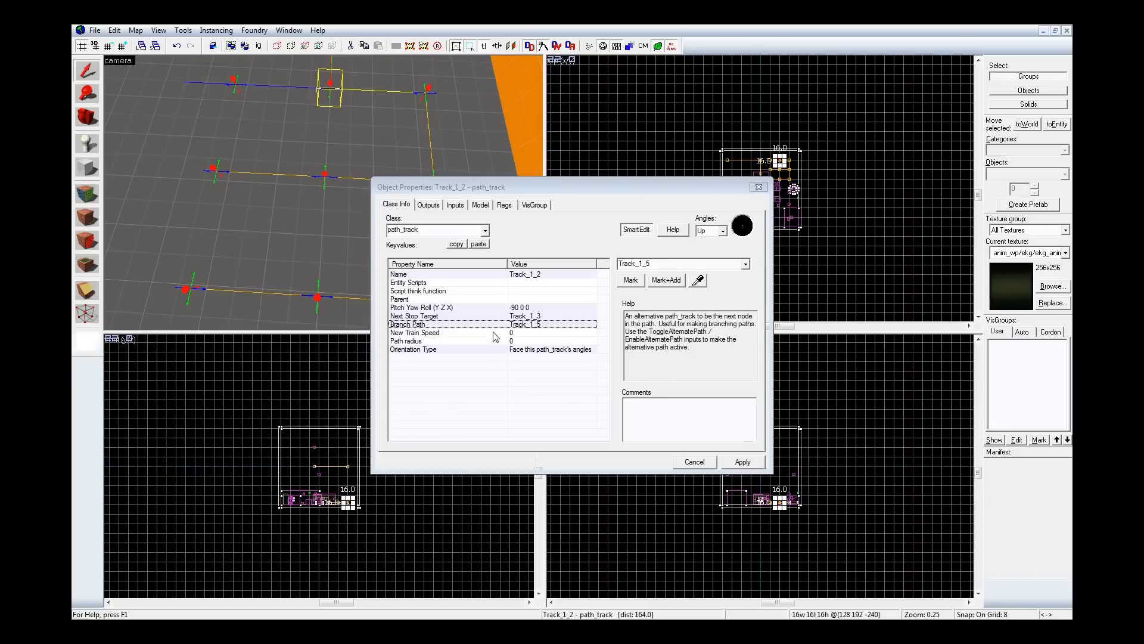
{"action": "left_click", "coordinate": [485, 318]}
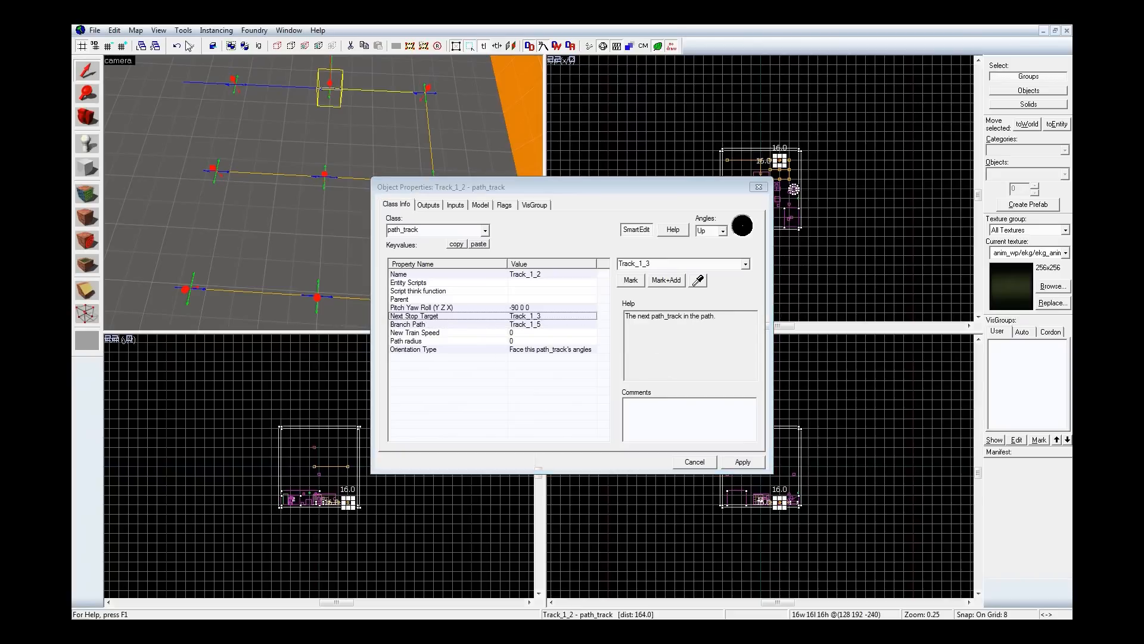
{"action": "left_click", "coordinate": [234, 81]}
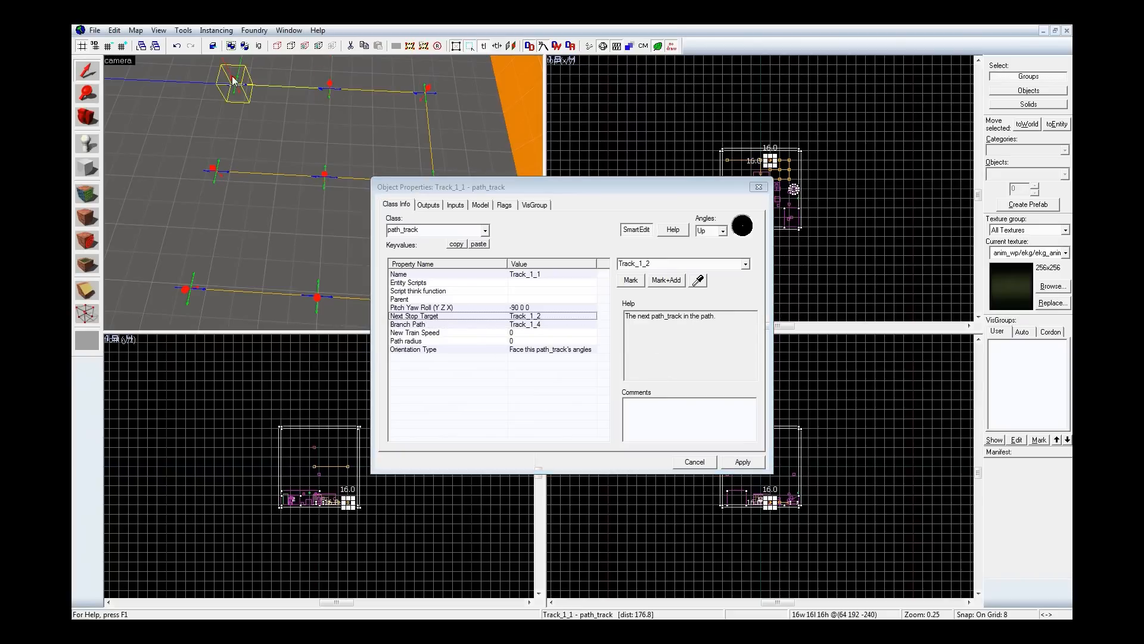
{"action": "left_click", "coordinate": [213, 171]}
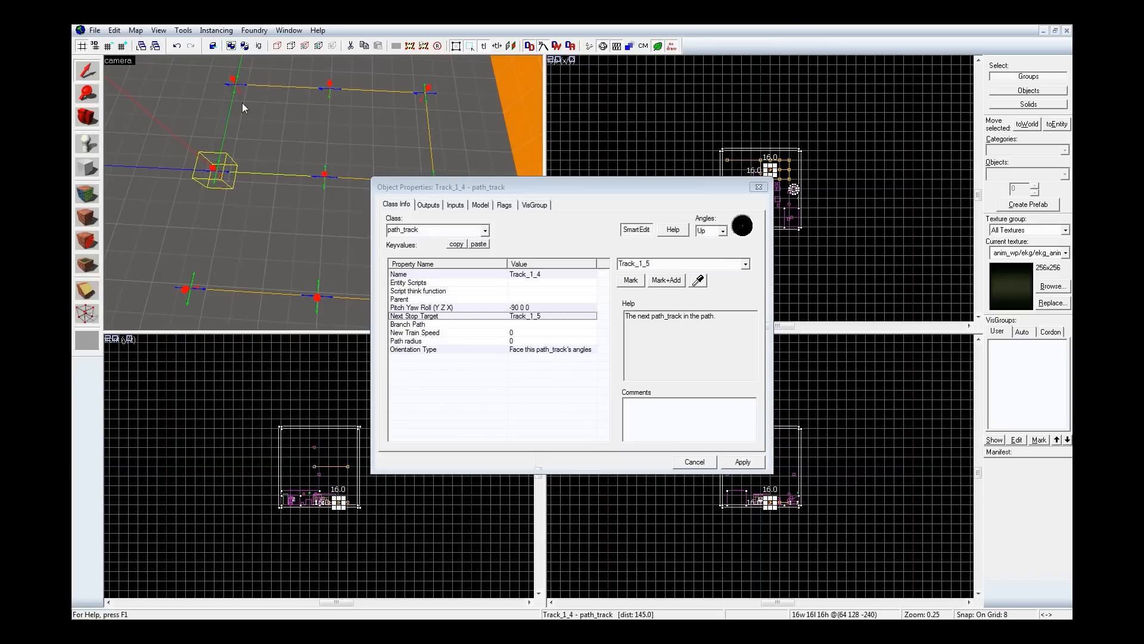
Step: Compile and run the map with BSP, VIS and RAD set to Normal, and close the object properties
{"action": "key", "text": "F9"}
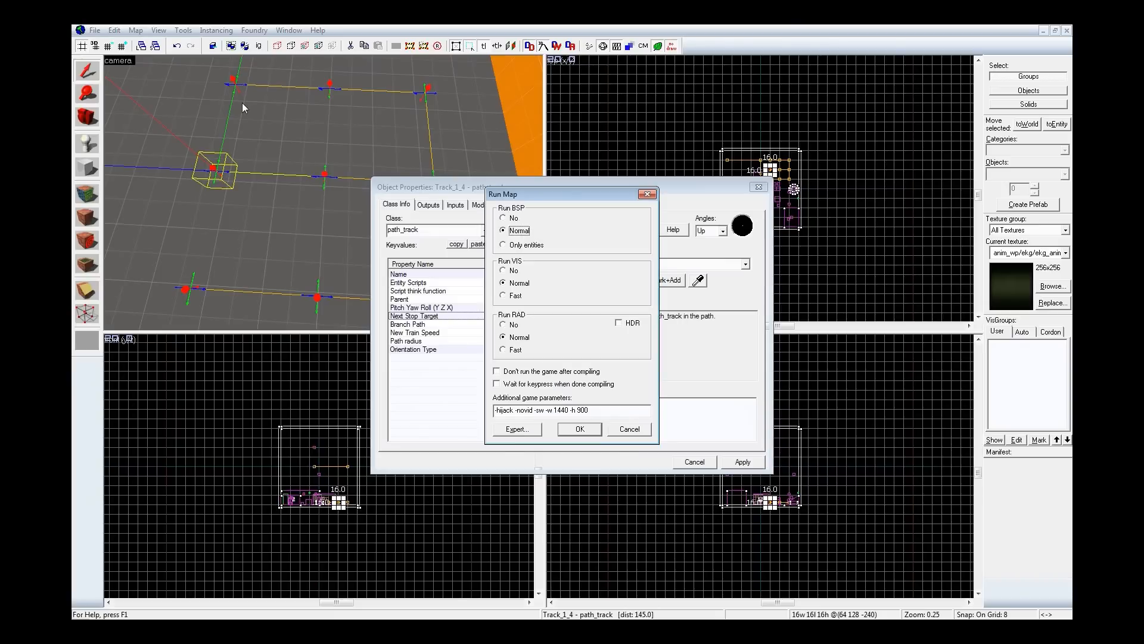
{"action": "left_click", "coordinate": [579, 428]}
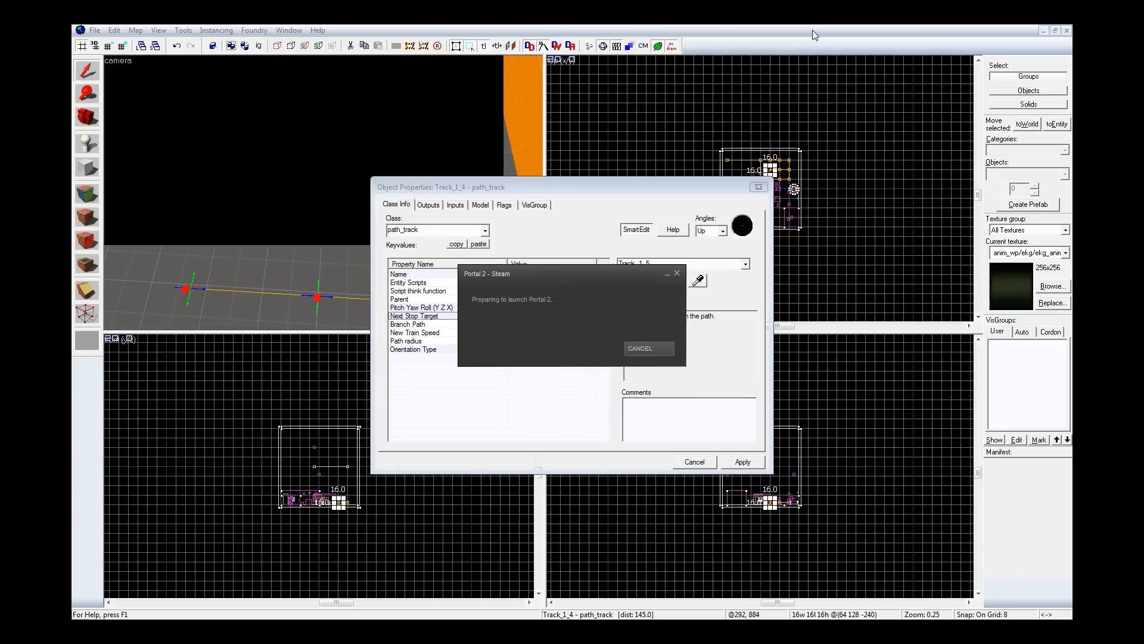
{"action": "left_click", "coordinate": [762, 188]}
Step: Examine the outputs of the nearer pedestal button (prop_button) beside the magenta cubes
{"action": "key", "text": "z"}
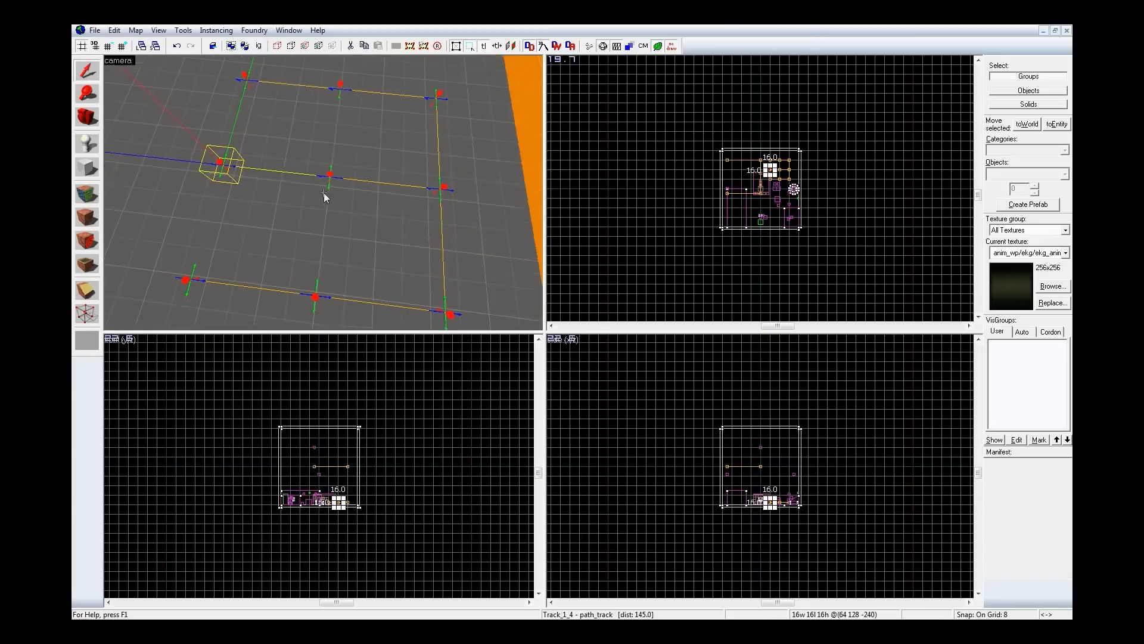
{"action": "key", "text": "s"}
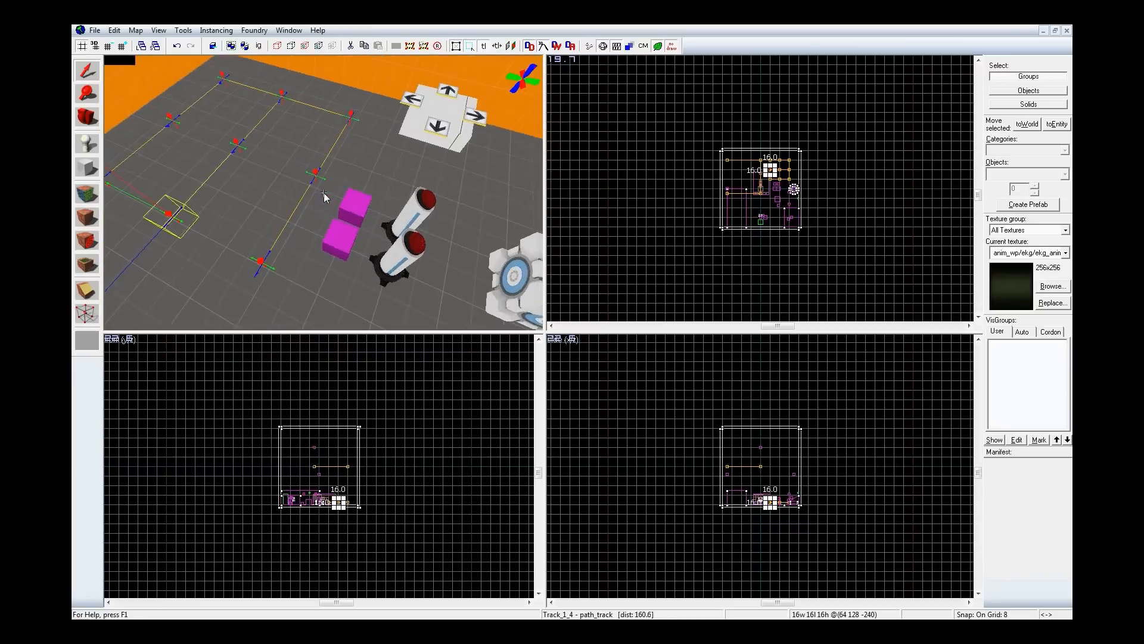
{"action": "key", "text": "z"}
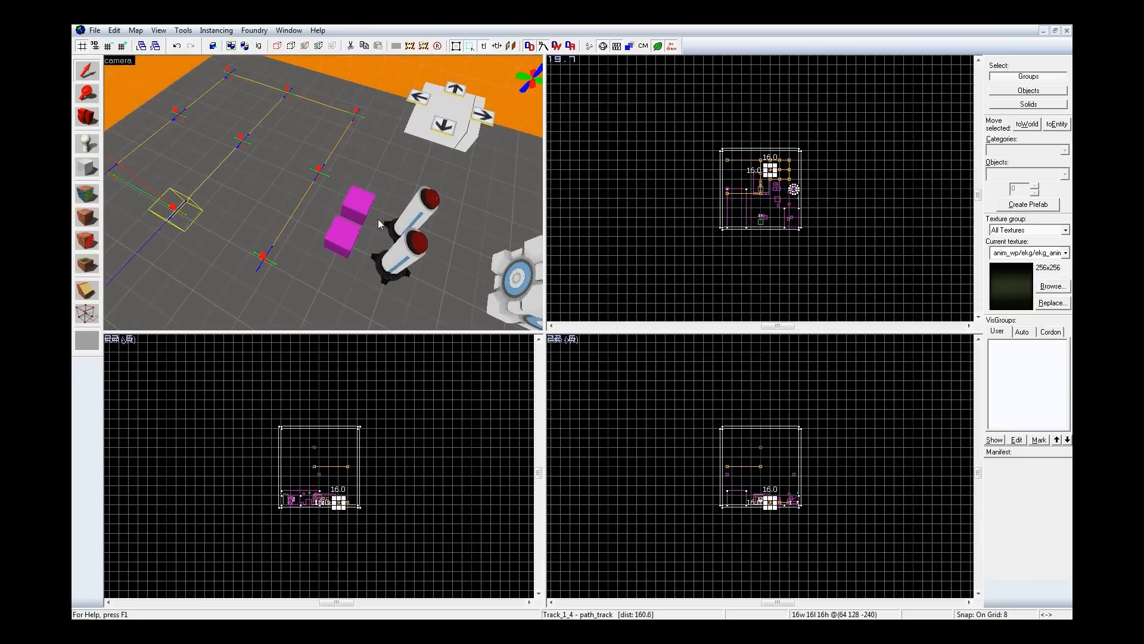
{"action": "double_click", "coordinate": [410, 258]}
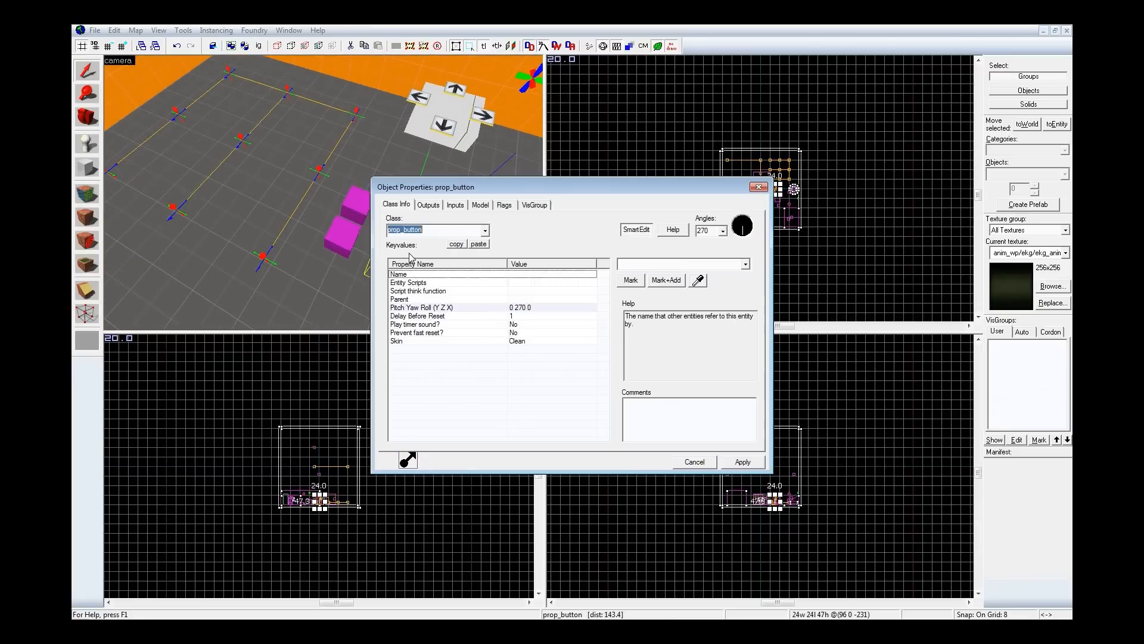
{"action": "left_click", "coordinate": [428, 204]}
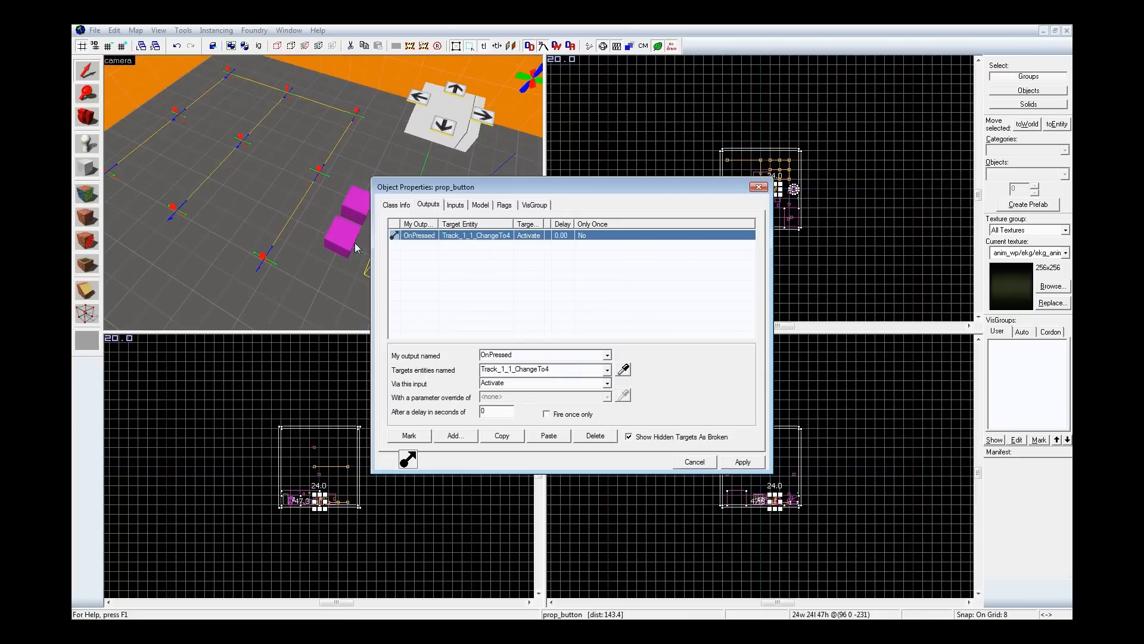
Step: Examine the class info of the ai_changetarget cube Track_1_1_ChangeTo4 beside the buttons
{"action": "left_click", "coordinate": [336, 246]}
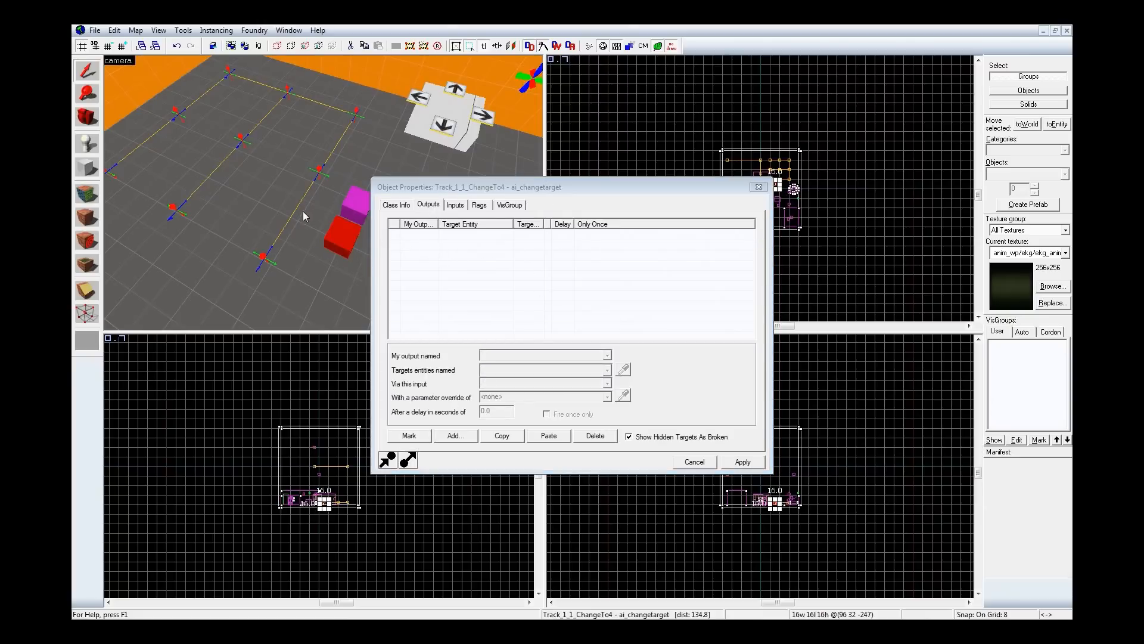
{"action": "key", "text": "z"}
{"action": "key", "text": "z"}
{"action": "left_click", "coordinate": [396, 205]}
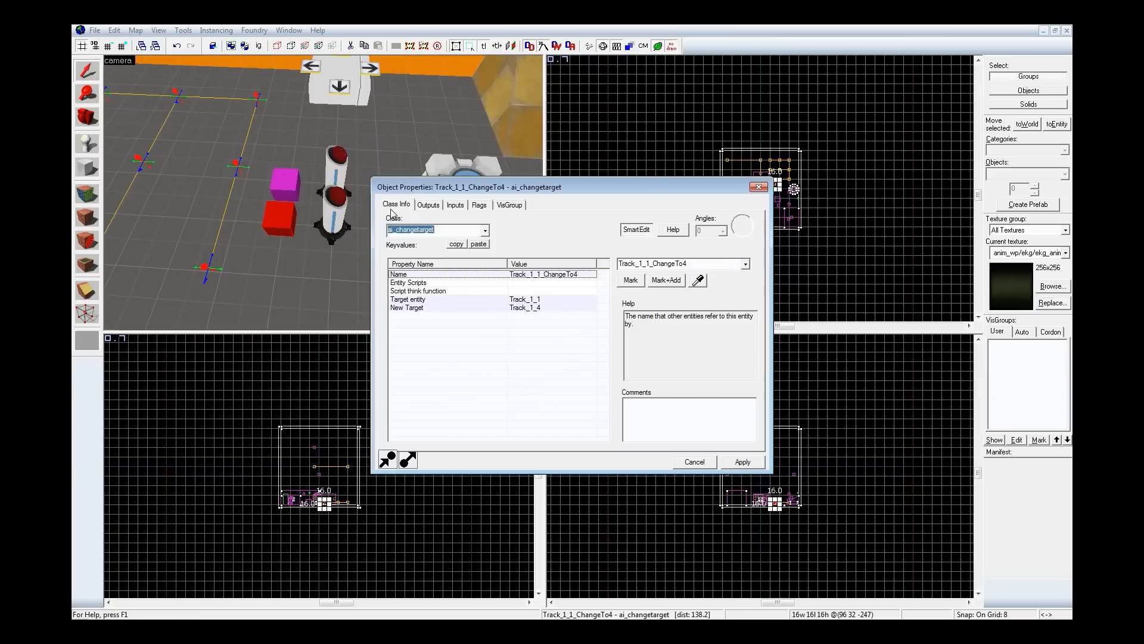
{"action": "left_click", "coordinate": [334, 218]}
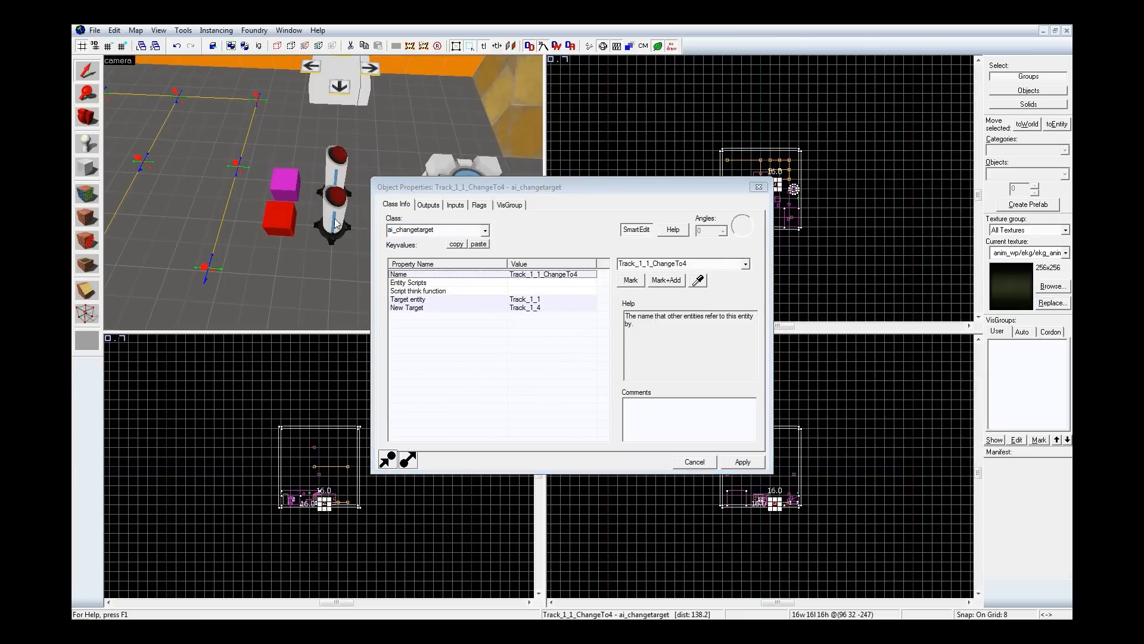
{"action": "left_click", "coordinate": [277, 216]}
Step: Read the entity help for ai_changetarget, close it, and look over the path_track grid
{"action": "left_click", "coordinate": [661, 232]}
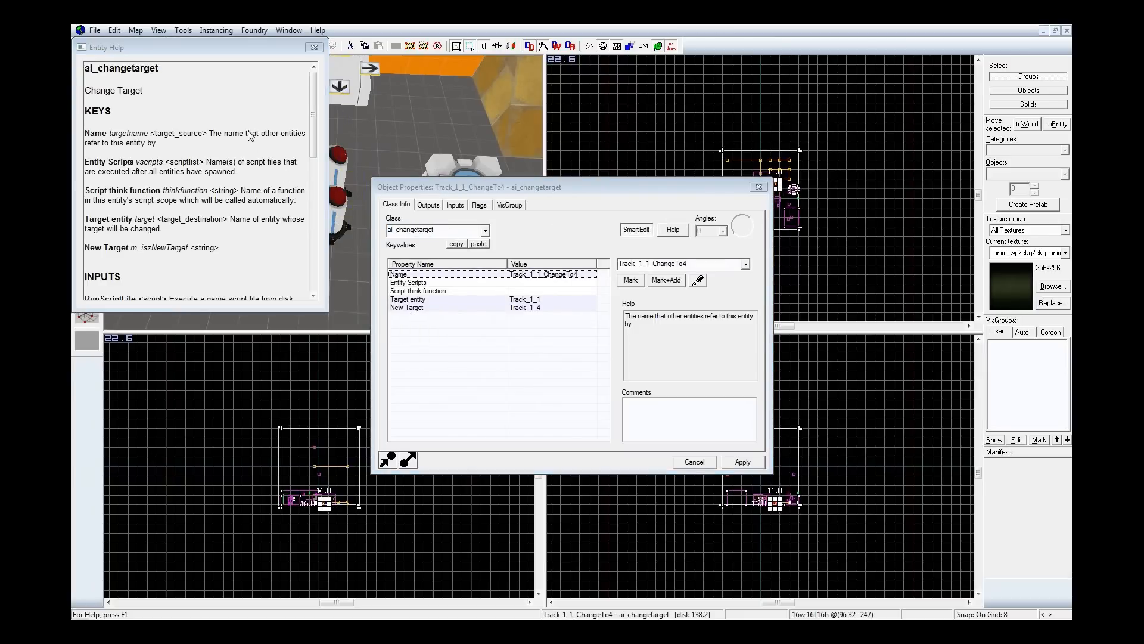
{"action": "left_click", "coordinate": [314, 47]}
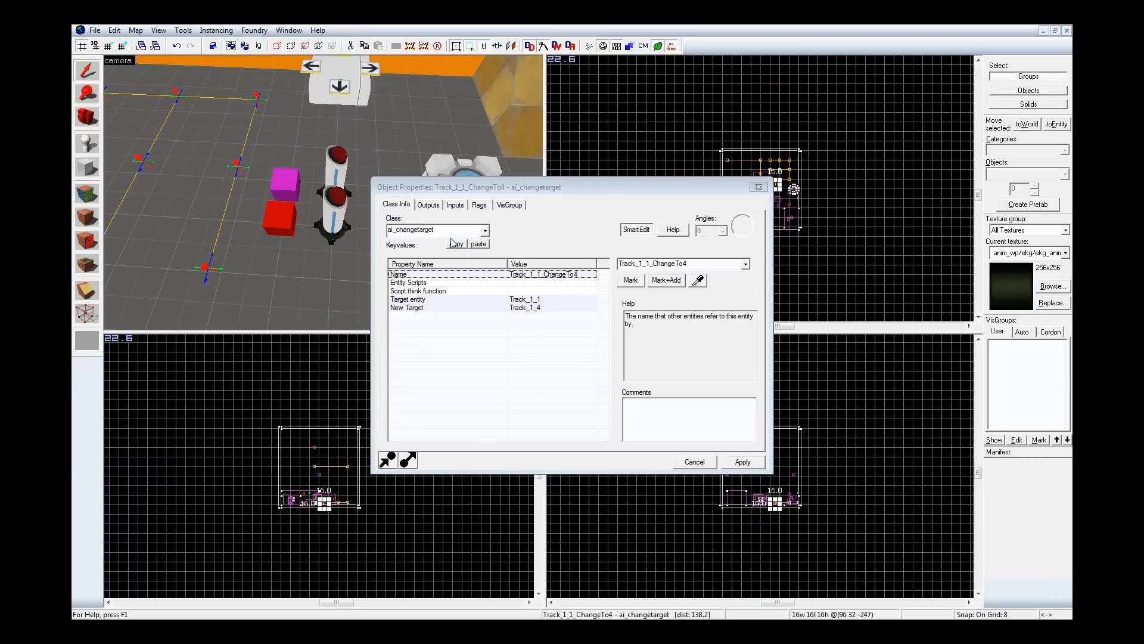
{"action": "left_click_drag", "start_coordinate": [206, 166], "coordinate": [324, 192]}
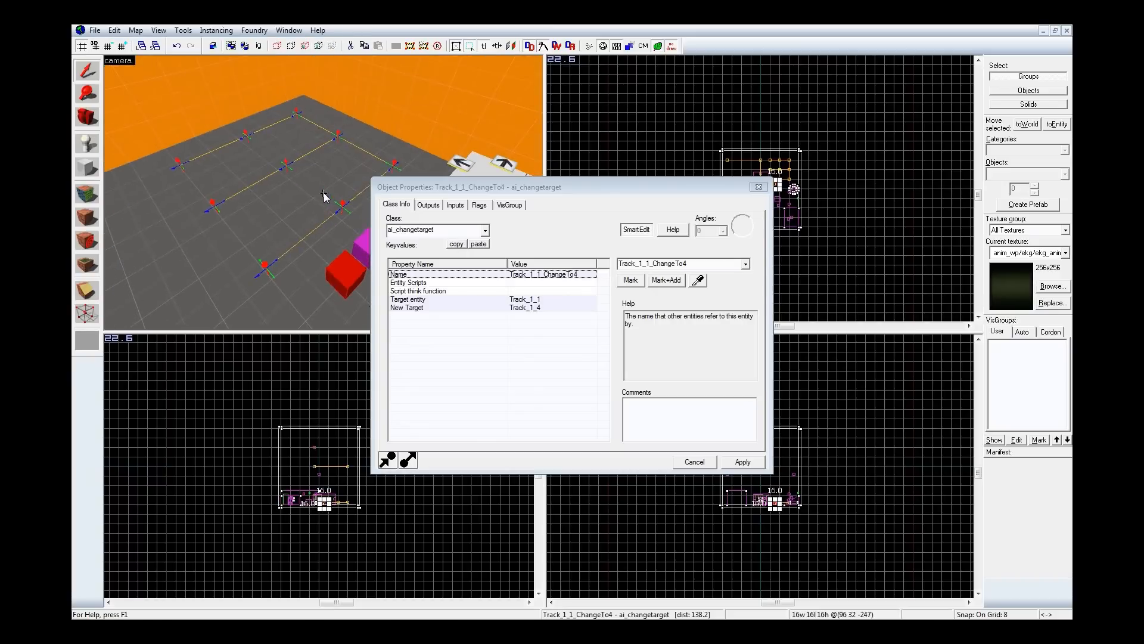
Step: Examine the path_track Track_1_1's keyvalues, including its target, in raw form and with SmartEdit names
{"action": "left_click", "coordinate": [178, 163]}
{"action": "left_click", "coordinate": [622, 233]}
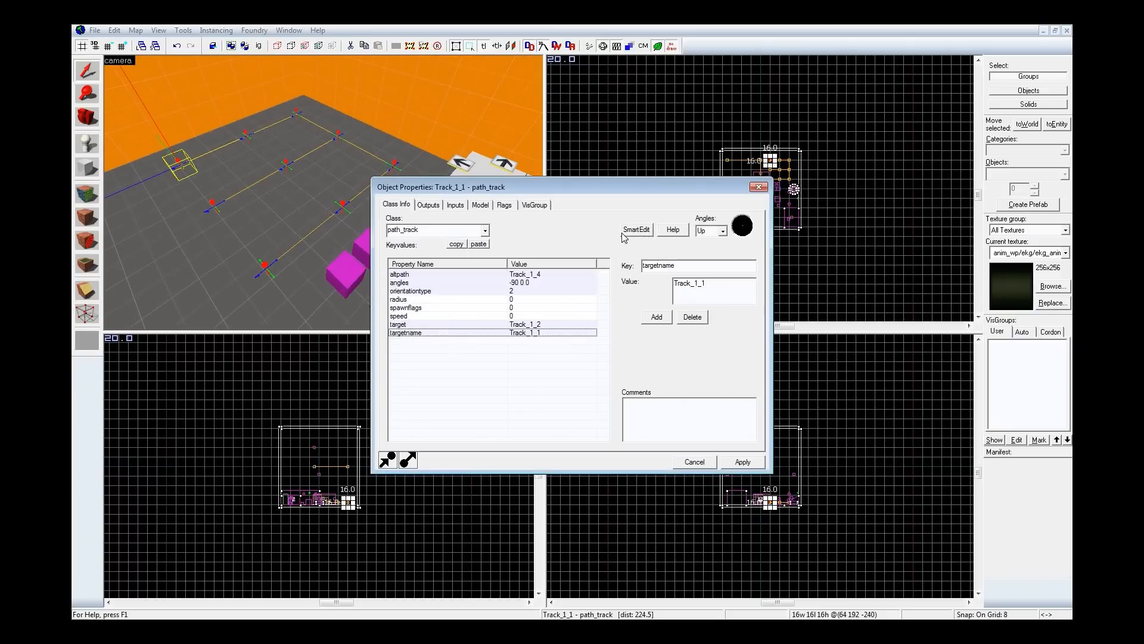
{"action": "left_click", "coordinate": [428, 324]}
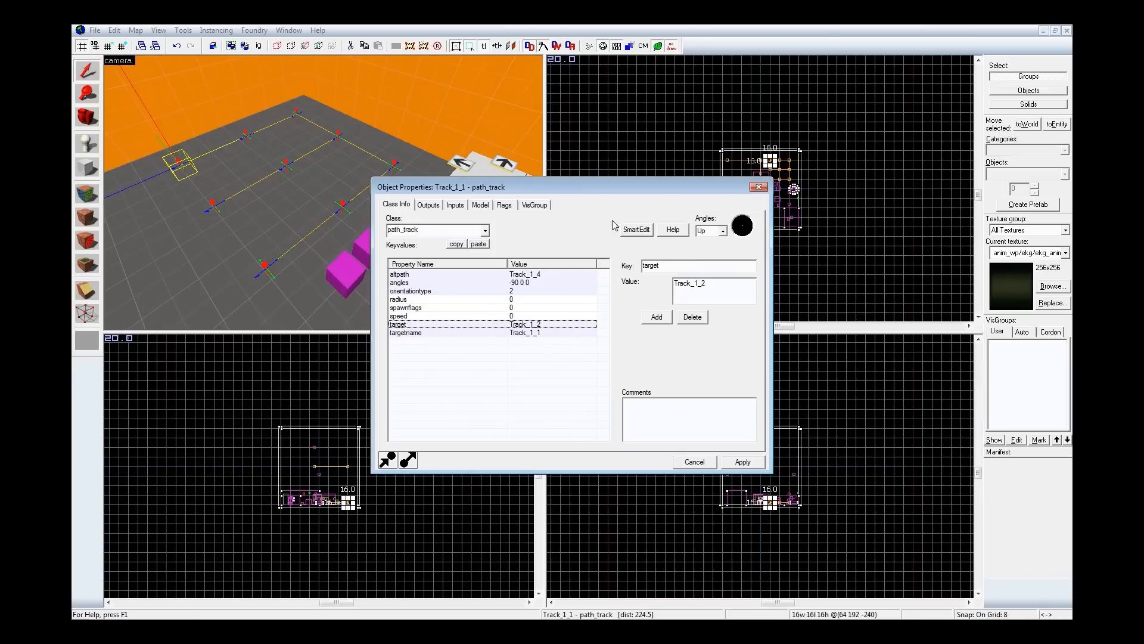
{"action": "left_click", "coordinate": [629, 232]}
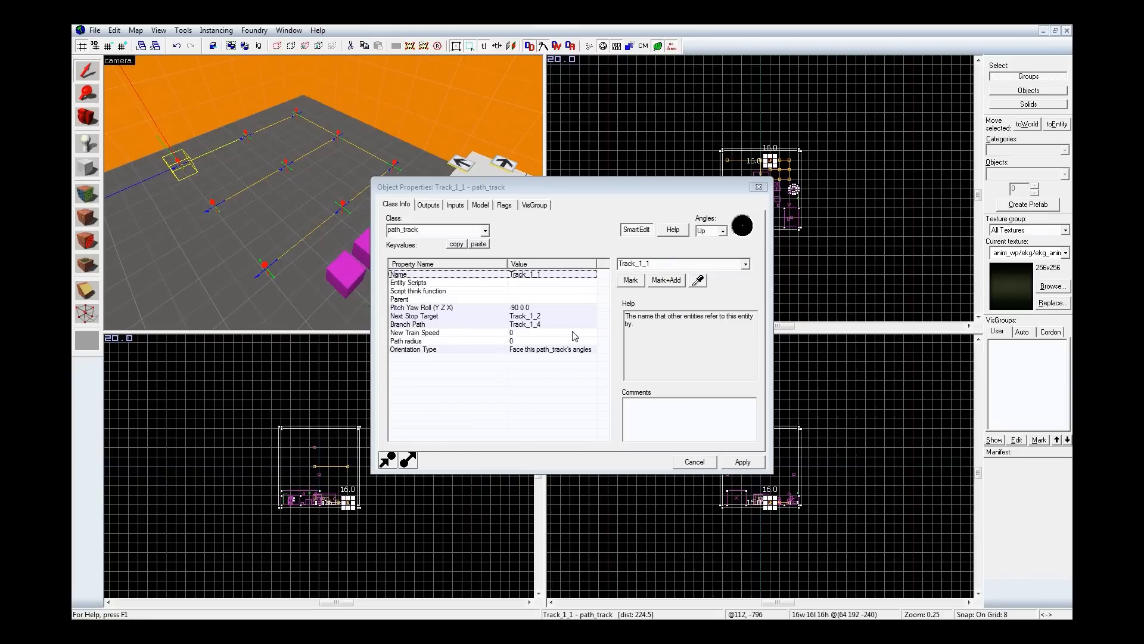
Step: Switch to the running Portal 2 game and walk past the two pedestal buttons to view the train platform
{"action": "key", "text": "alt+Tab"}
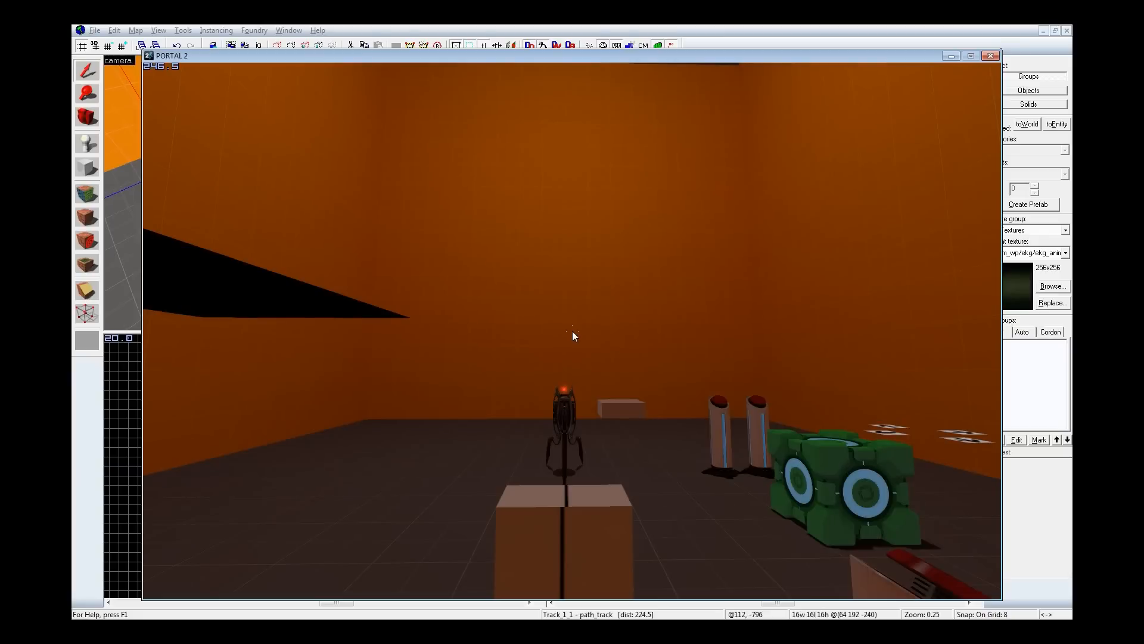
{"action": "key", "text": "d"}
{"action": "key", "text": "w"}
{"action": "key", "text": "w"}
{"action": "key", "text": "a"}
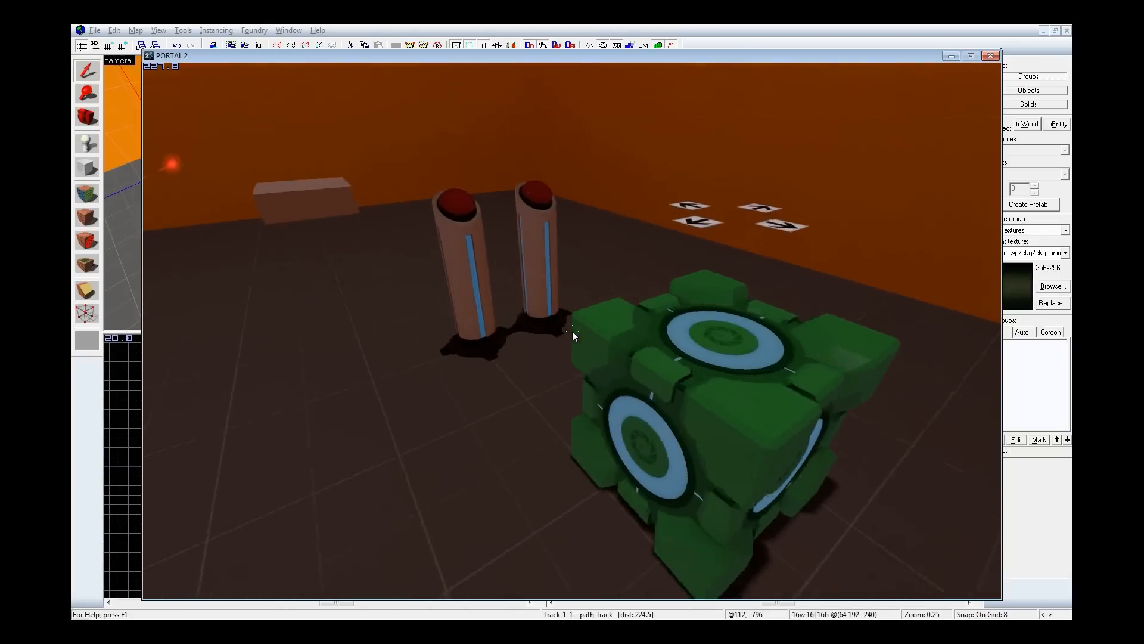
{"action": "key", "text": "w"}
{"action": "key", "text": "a"}
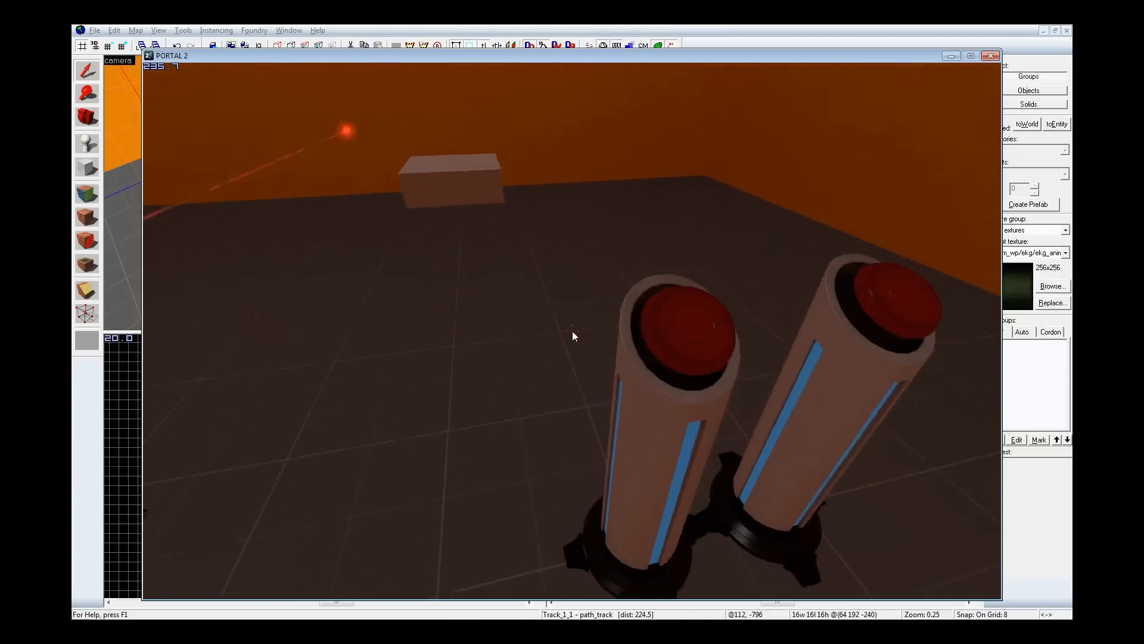
{"action": "key", "text": "w"}
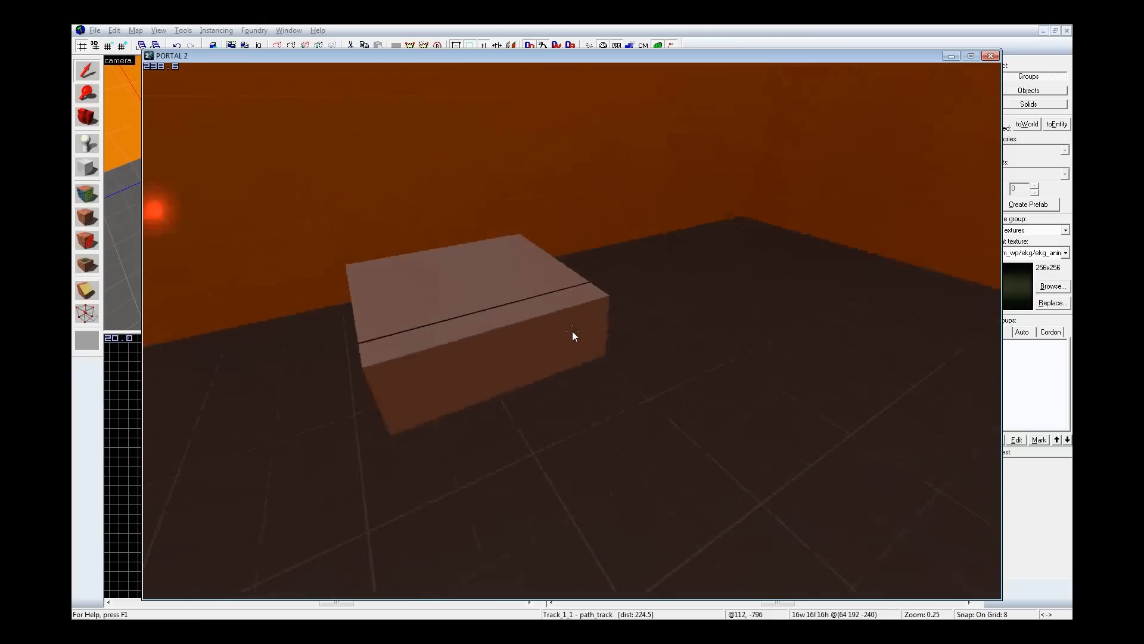
{"action": "key", "text": "a"}
{"action": "key", "text": "w"}
{"action": "key", "text": "a"}
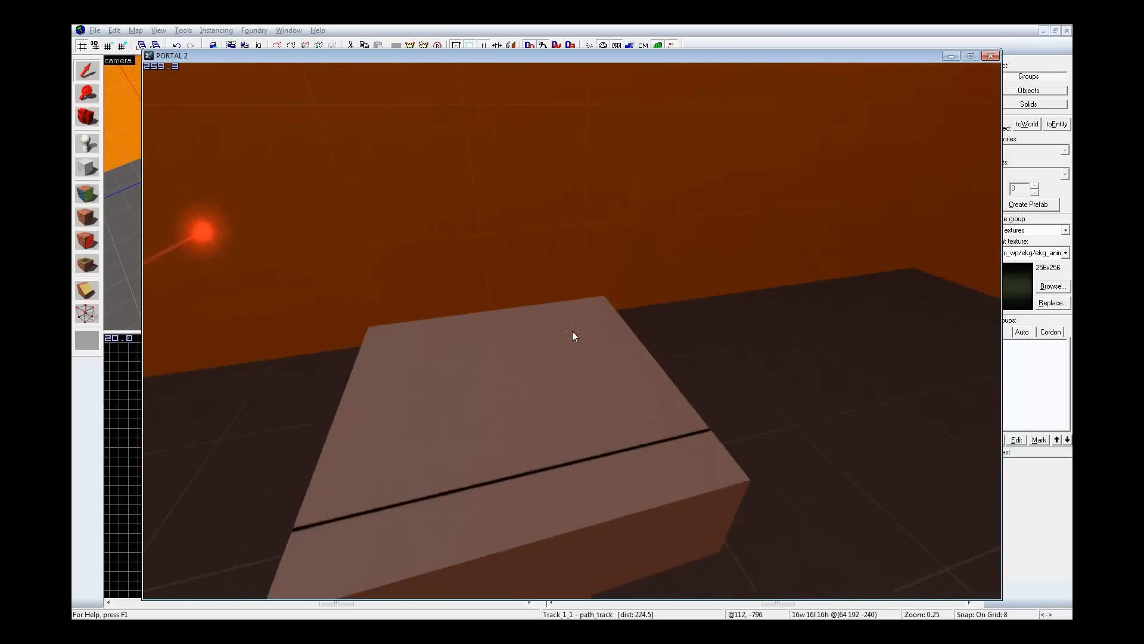
{"action": "key", "text": "s"}
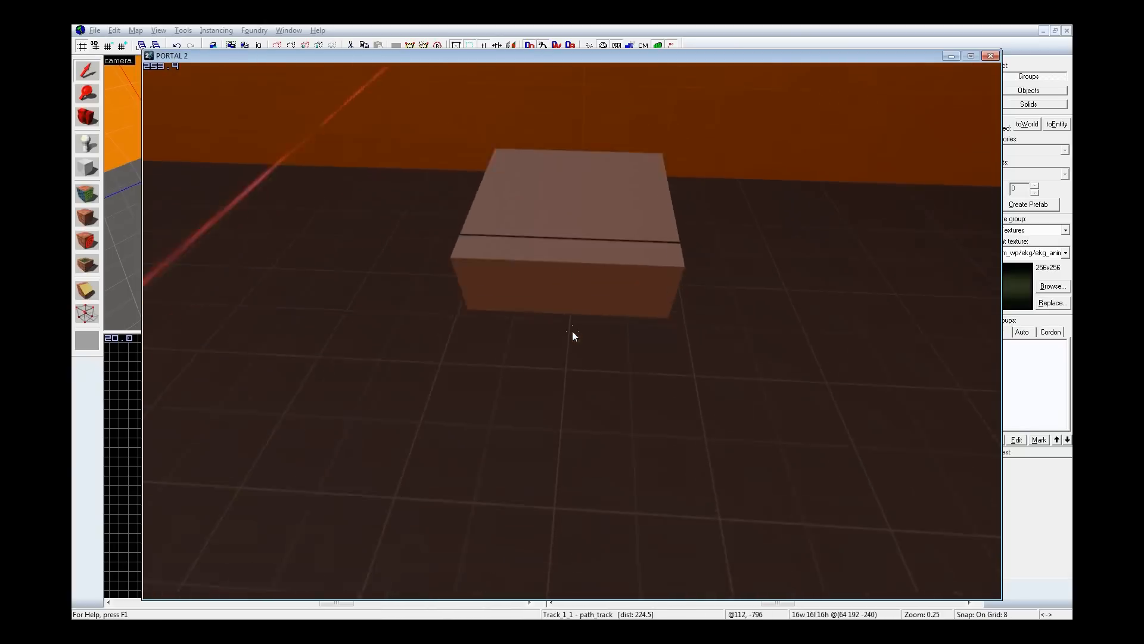
{"action": "key", "text": "w"}
Step: Clear the developer console, run "ent_dump track_1_1", and compare its output with the node's properties in Hammer
{"action": "key", "text": "Escape"}
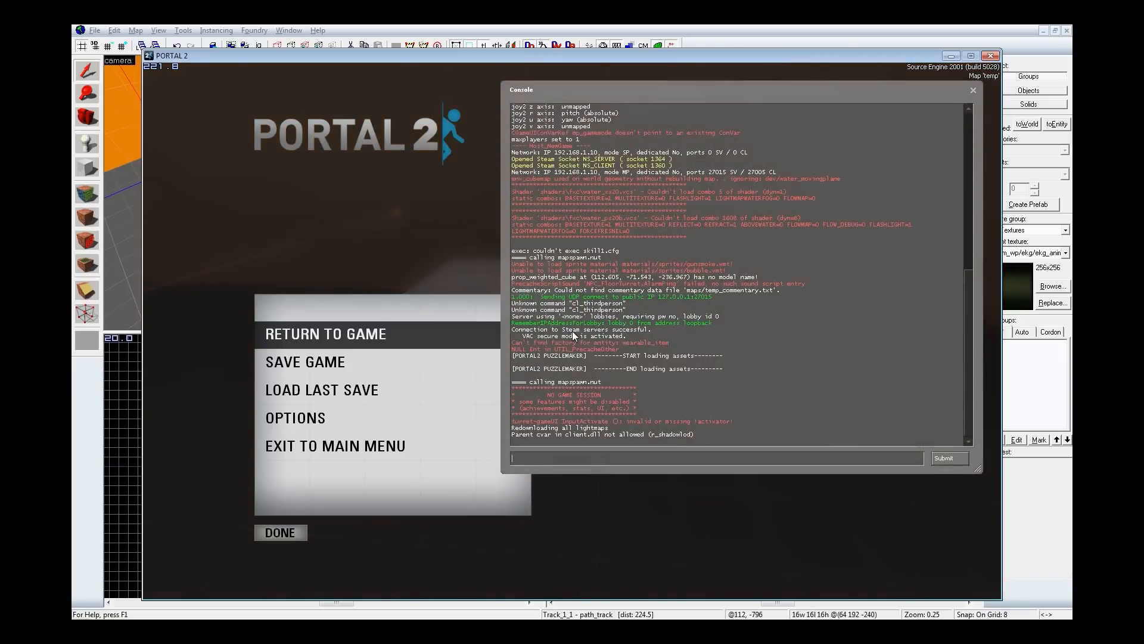
{"action": "type", "text": "clear"}
{"action": "key", "text": "Return"}
{"action": "type", "text": "ent"}
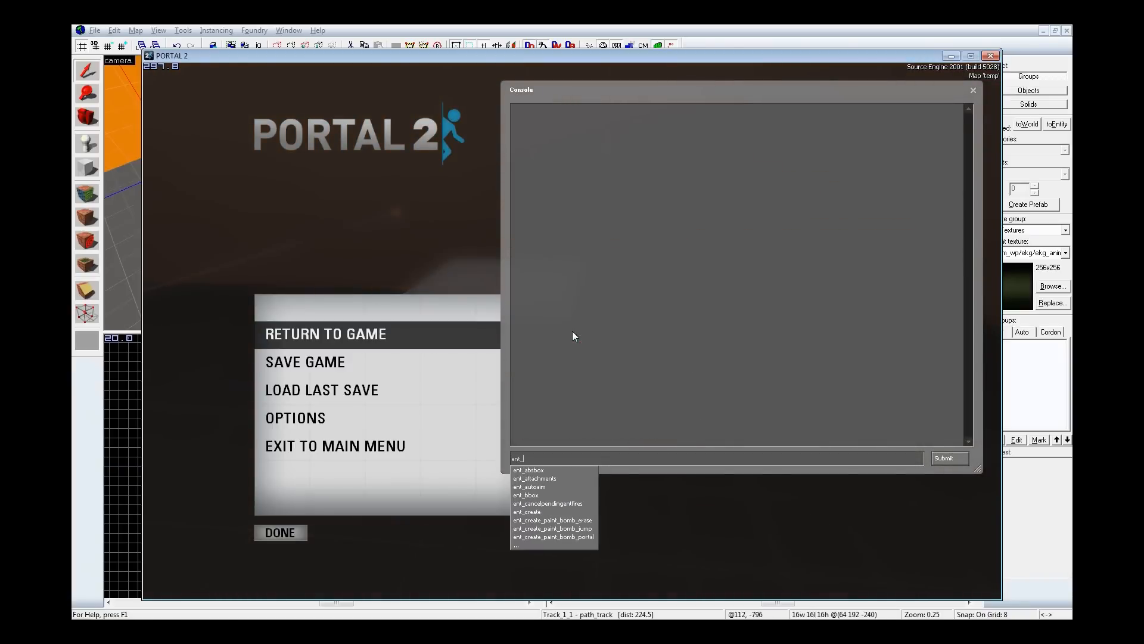
{"action": "type", "text": "_dump"}
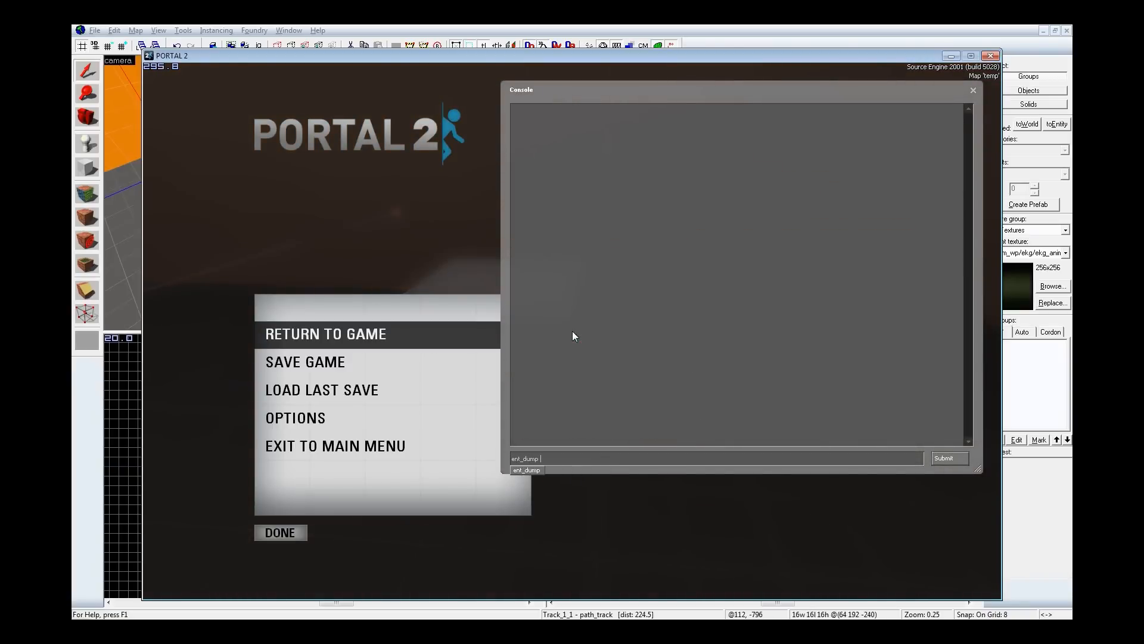
{"action": "type", "text": " track_1_1"}
{"action": "key", "text": "Return"}
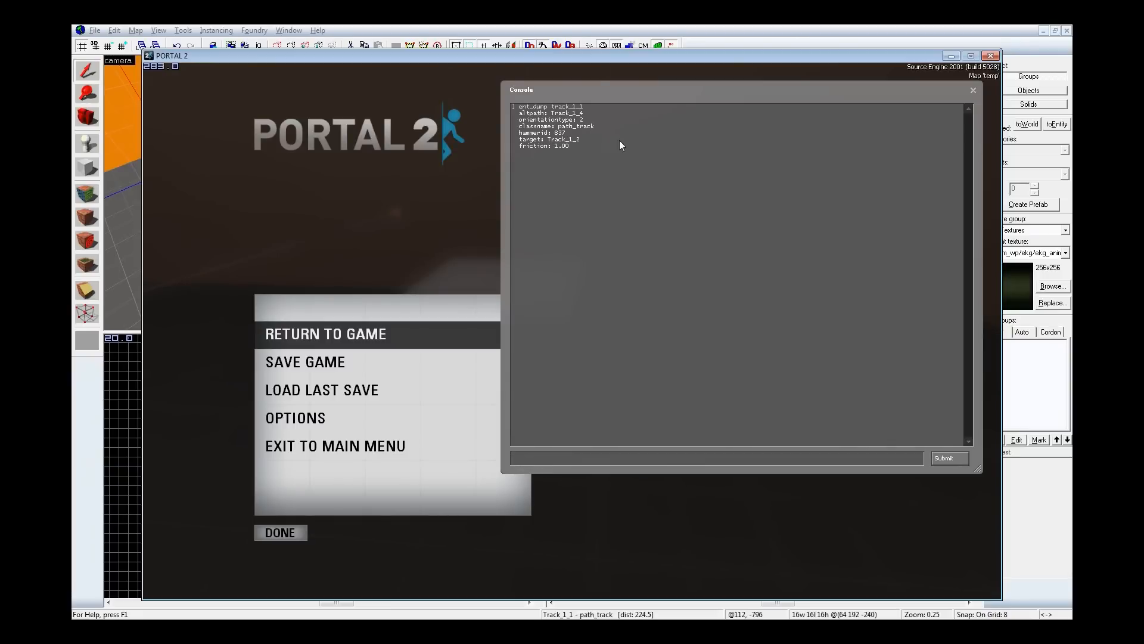
{"action": "key", "text": "alt+Tab"}
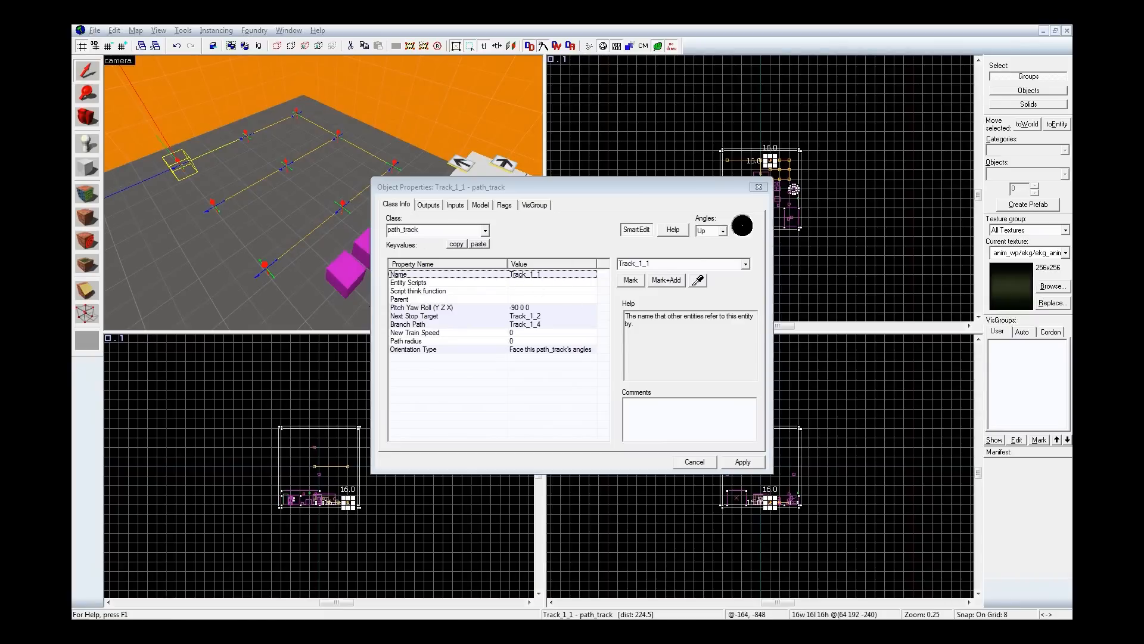
{"action": "key", "text": "alt+Tab"}
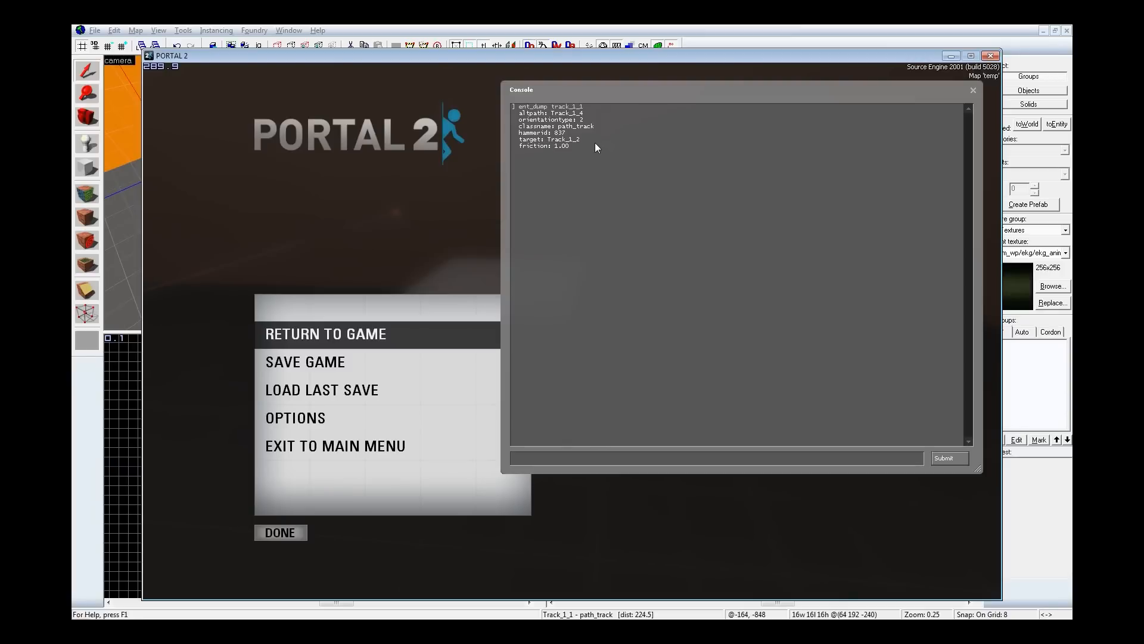
Step: Run "ent_fire train movetopathnode track_1_2" in the console and return to the game to watch the train
{"action": "key", "text": "Escape"}
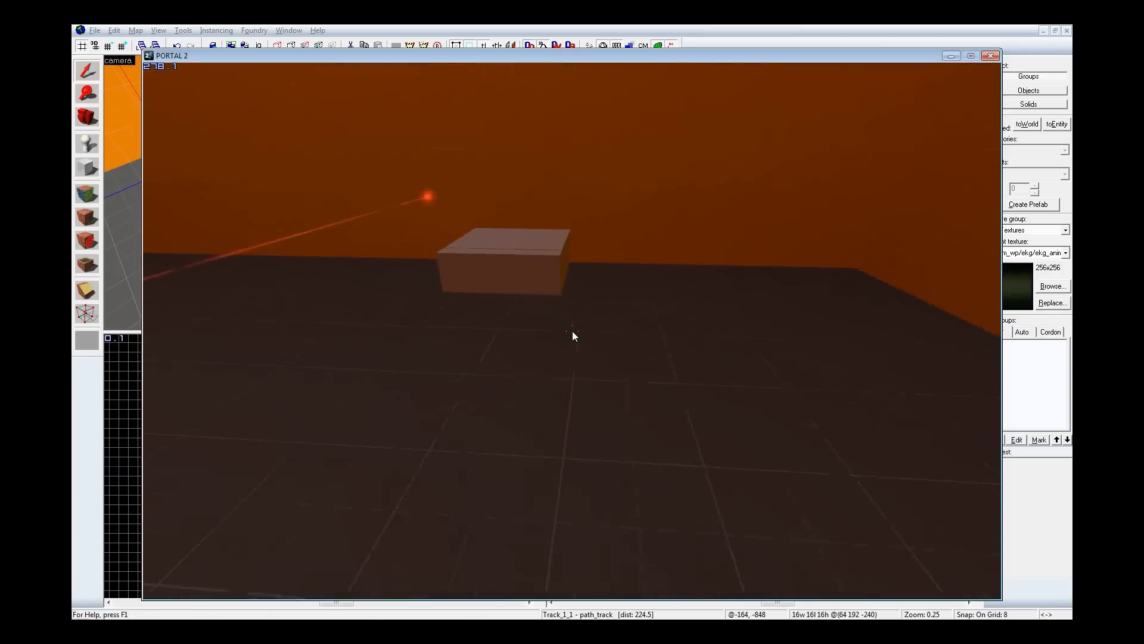
{"action": "key", "text": "grave"}
{"action": "type", "text": "en"}
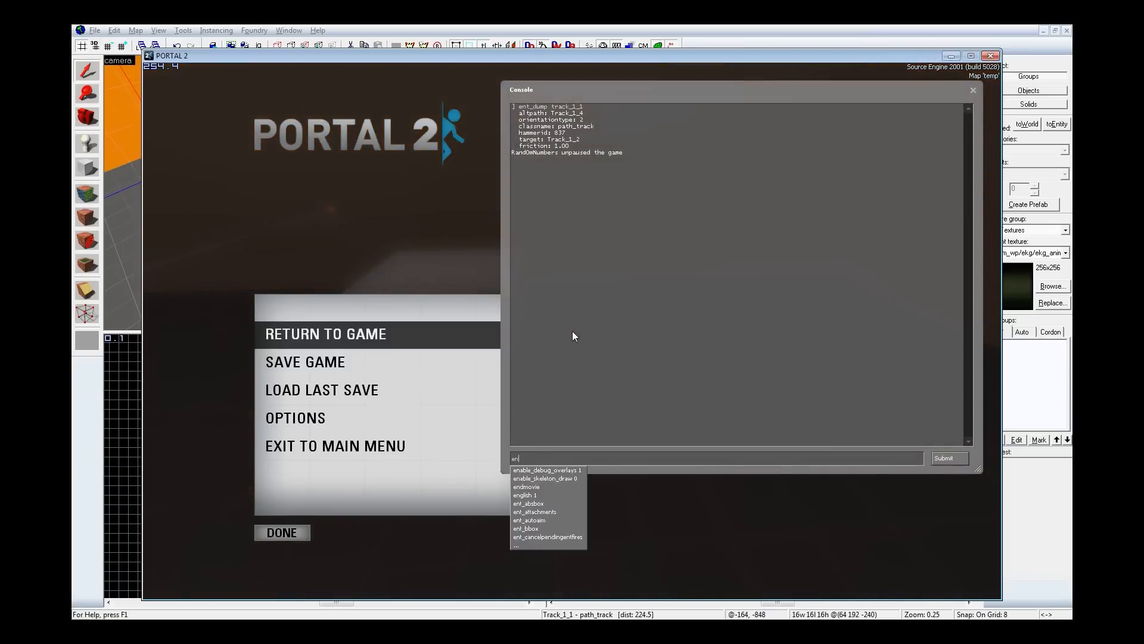
{"action": "type", "text": "t_fire t"}
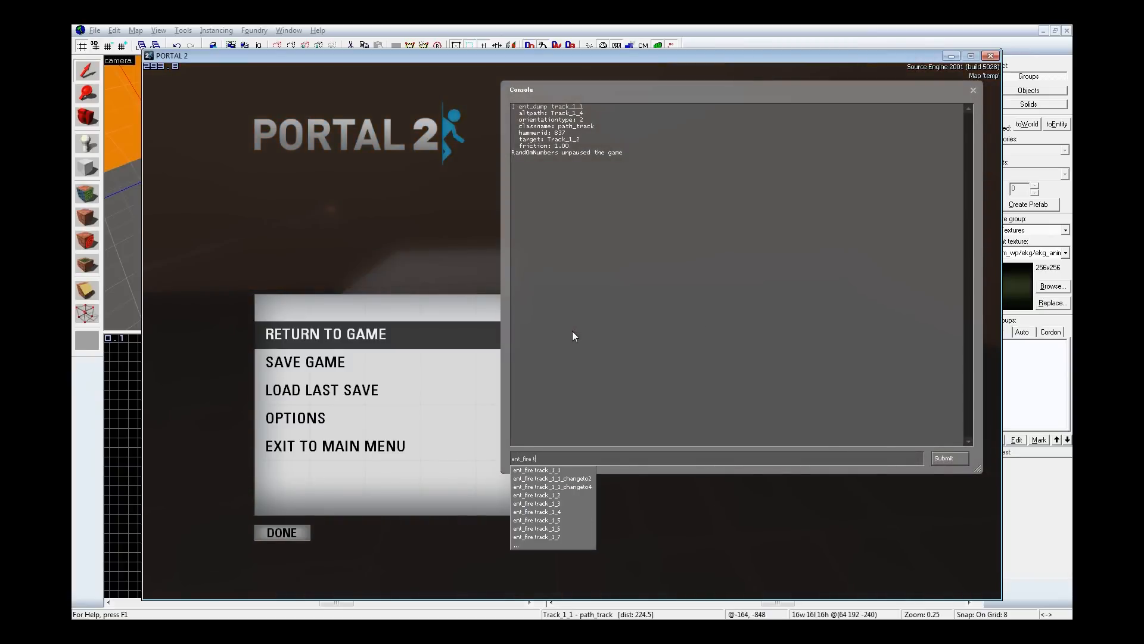
{"action": "type", "text": "rain move"}
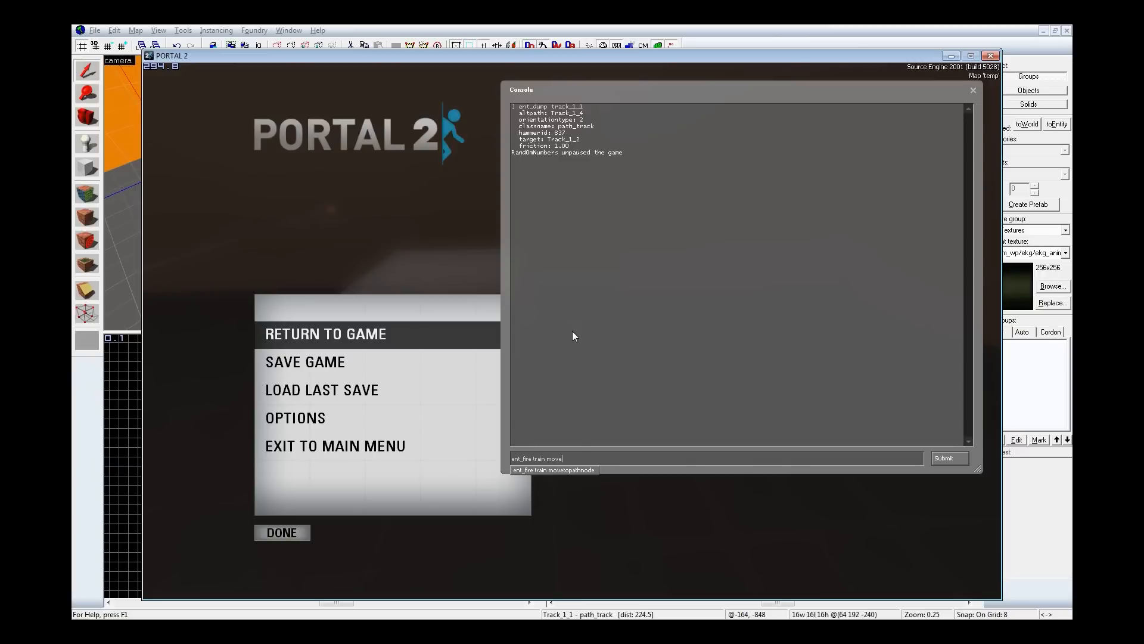
{"action": "type", "text": "topathnode track_1_2"}
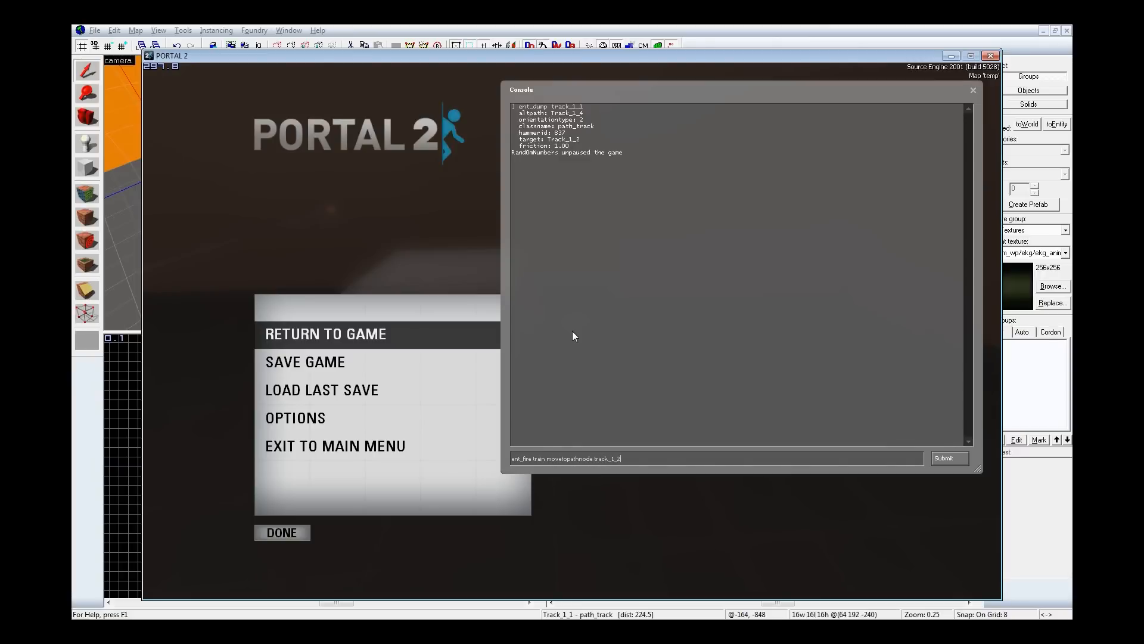
{"action": "key", "text": "Return"}
{"action": "key", "text": "Escape"}
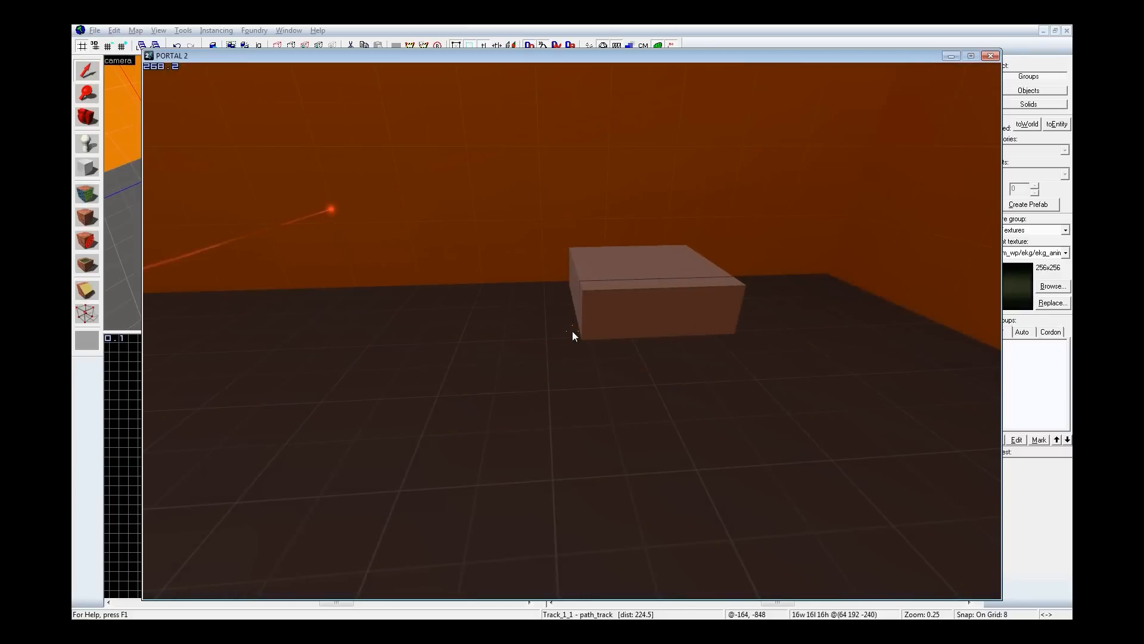
Step: Send the train back with "ent_fire train movetopathnode track_1_1" and resume the game
{"action": "key", "text": "Escape"}
{"action": "key", "text": "Up"}
{"action": "key", "text": "BackSpace"}
{"action": "type", "text": "1_1"}
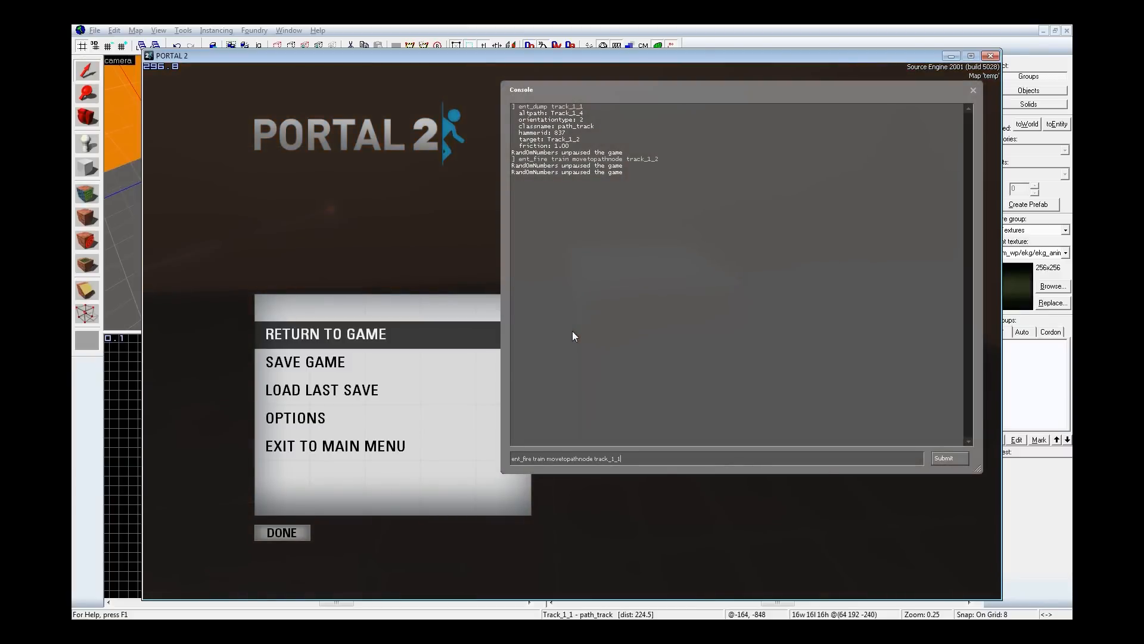
{"action": "key", "text": "Return"}
{"action": "key", "text": "Escape"}
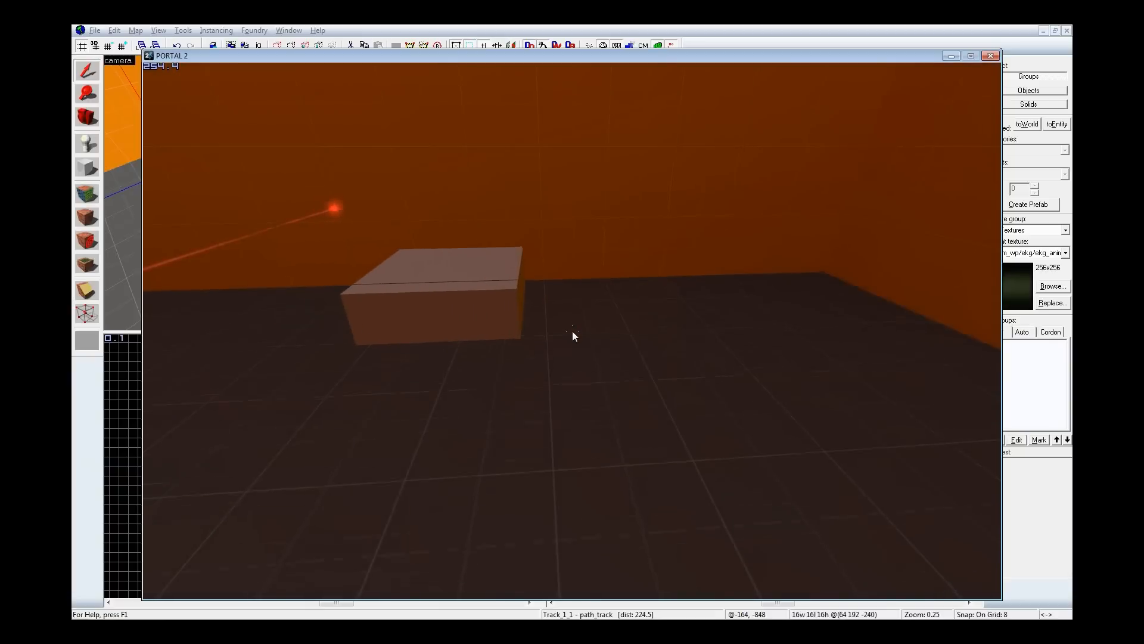
Step: Try to send the train to the branch node with "ent_fire train movetopathnode track_1_4", and resume the game
{"action": "key", "text": "Escape"}
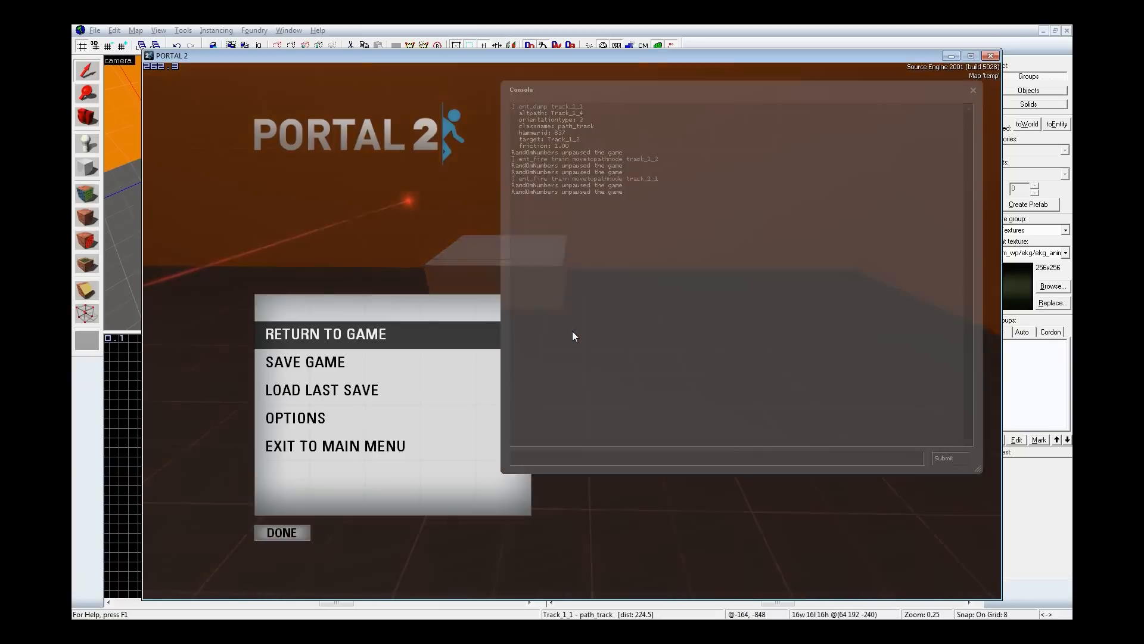
{"action": "key", "text": "Up"}
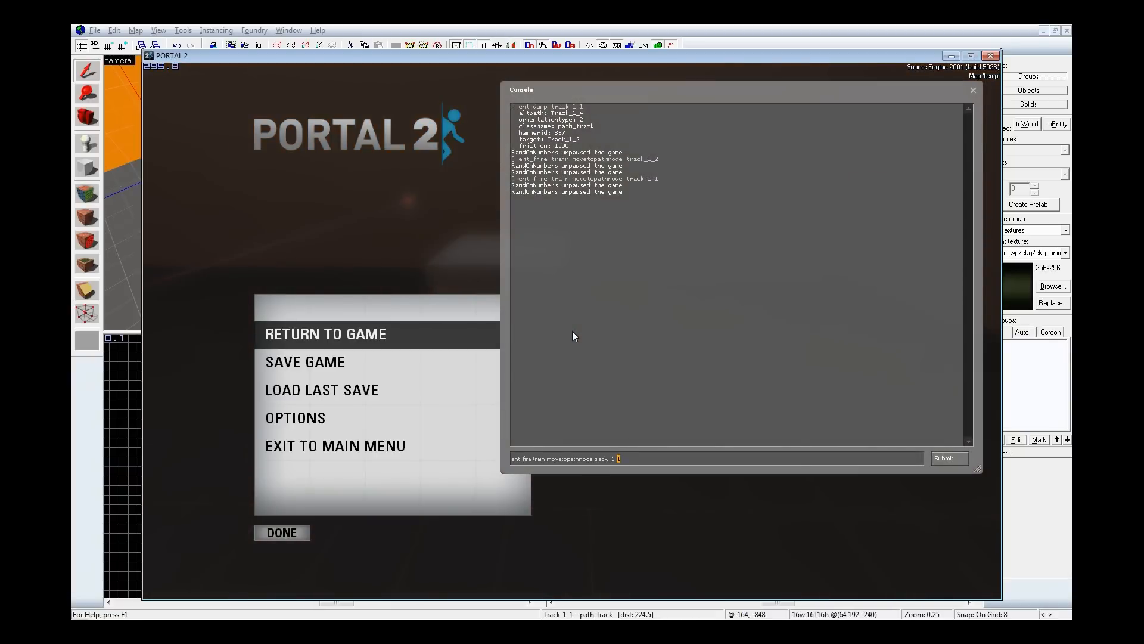
{"action": "key", "text": "BackSpace"}
{"action": "type", "text": "4"}
{"action": "key", "text": "Return"}
{"action": "key", "text": "Escape"}
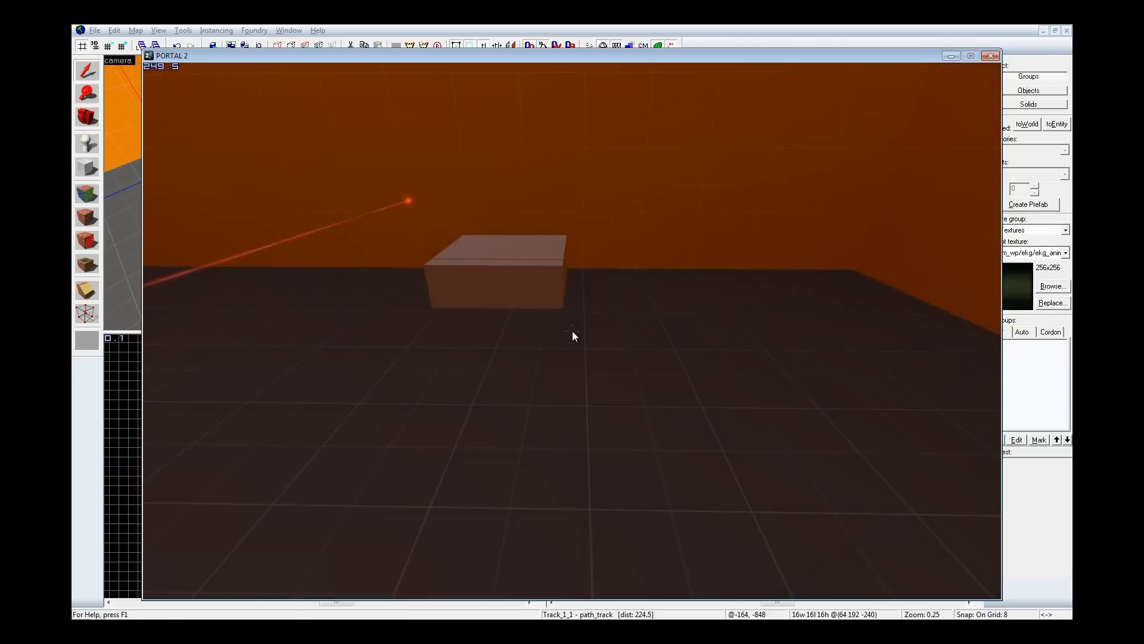
Step: Enable the branch path on the first node with "ent_fire track_1_1 enablealternatepath"
{"action": "key", "text": "grave"}
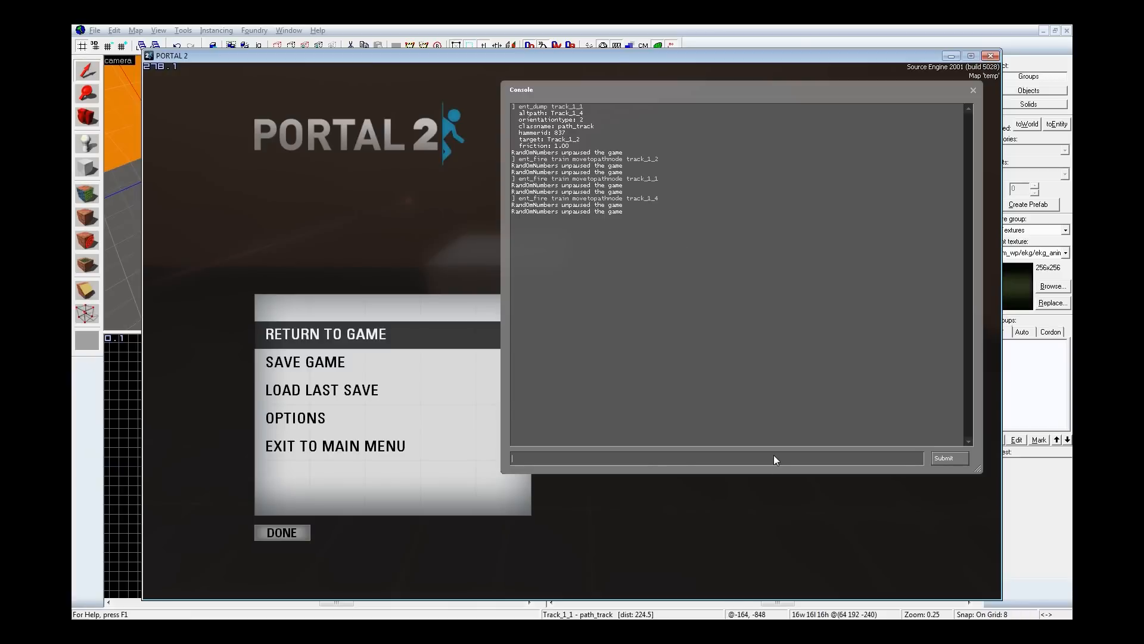
{"action": "type", "text": "ent_"}
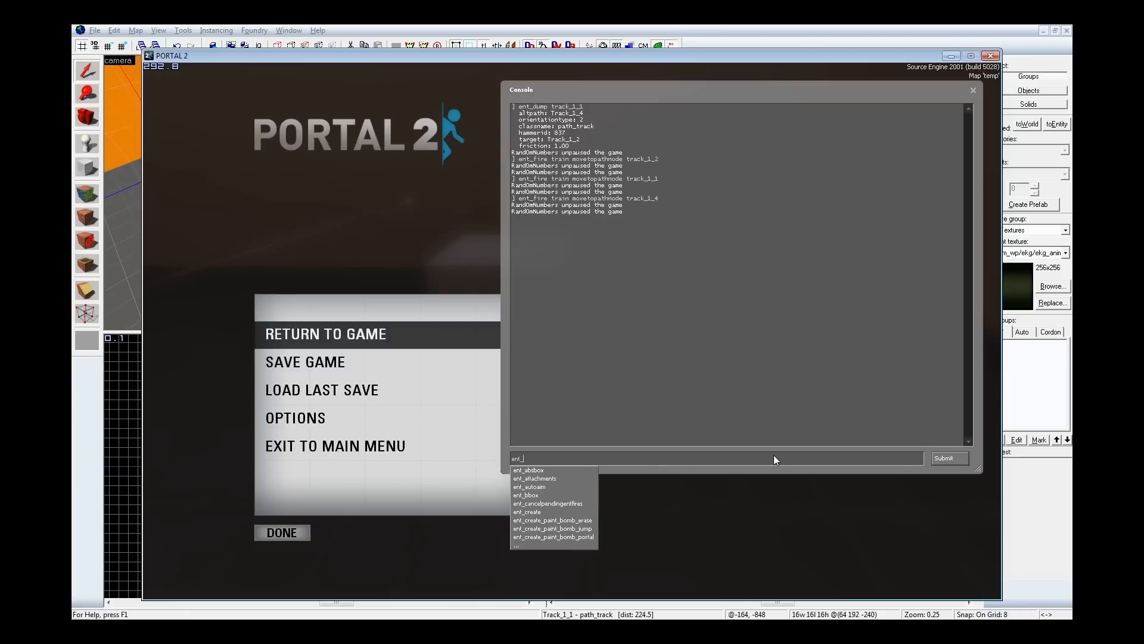
{"action": "type", "text": "fire track"}
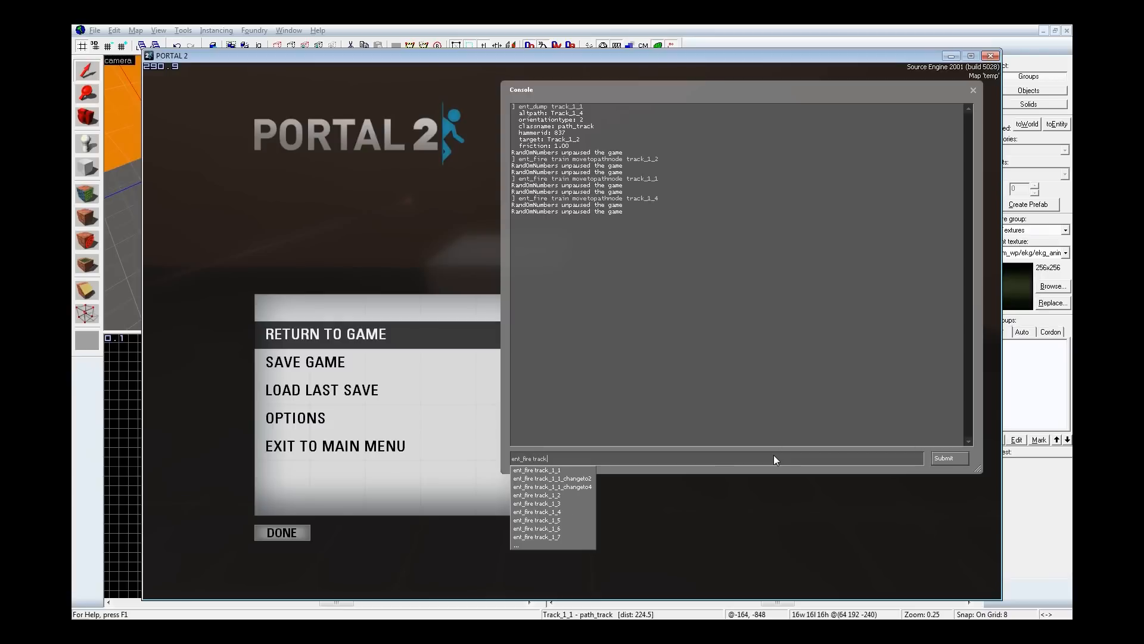
{"action": "type", "text": "_1_1 enablealternatepath"}
{"action": "key", "text": "Tab"}
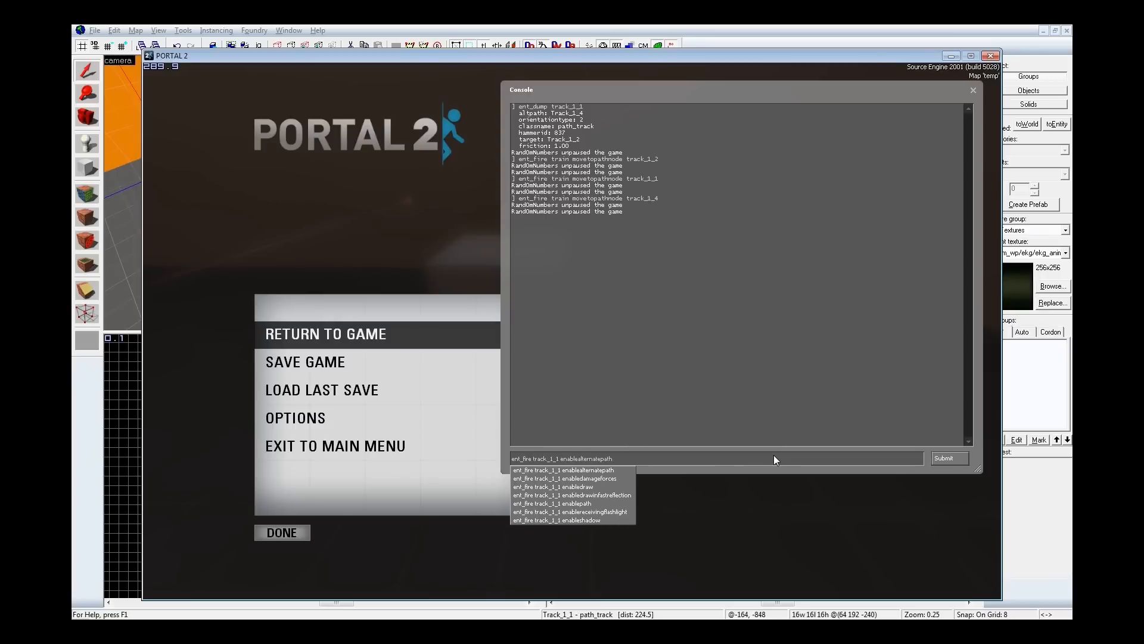
{"action": "key", "text": "Return"}
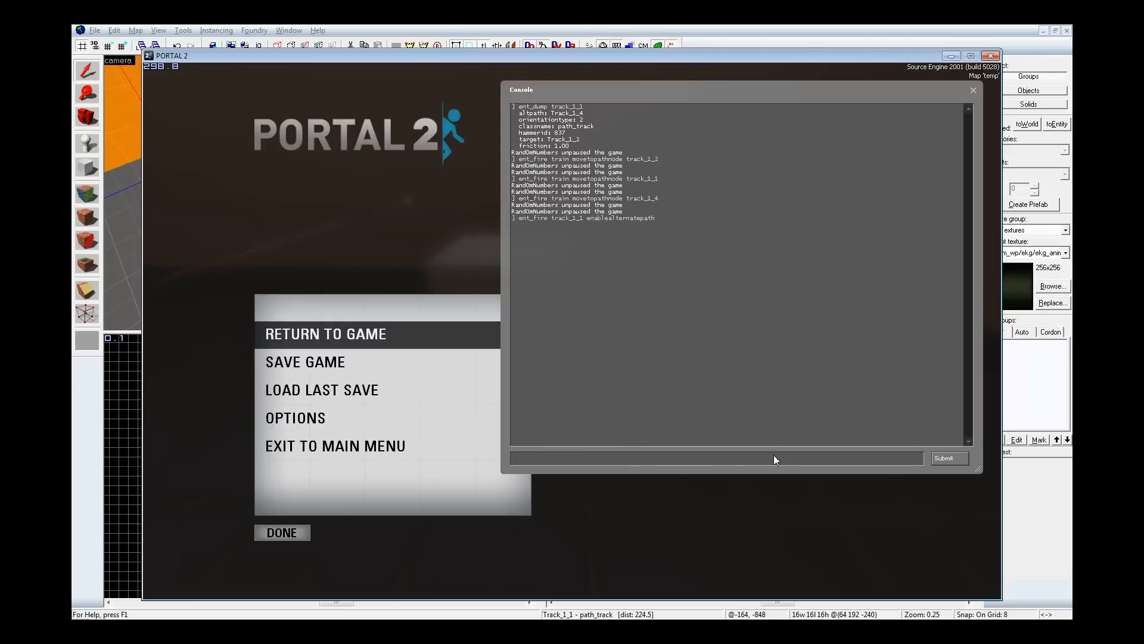
Step: With the alternate path enabled, test "ent_fire train movetopathnode track_1_2" and resume the game
{"action": "key", "text": "Escape"}
{"action": "key", "text": "Escape"}
{"action": "key", "text": "Up"}
{"action": "key", "text": "Up"}
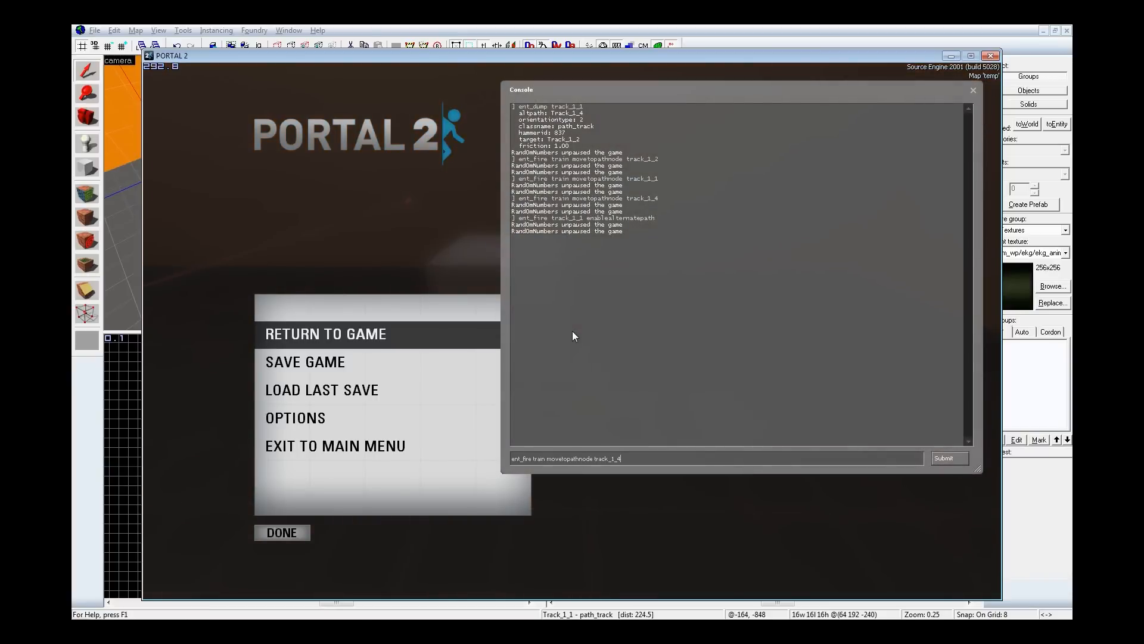
{"action": "key", "text": "Return"}
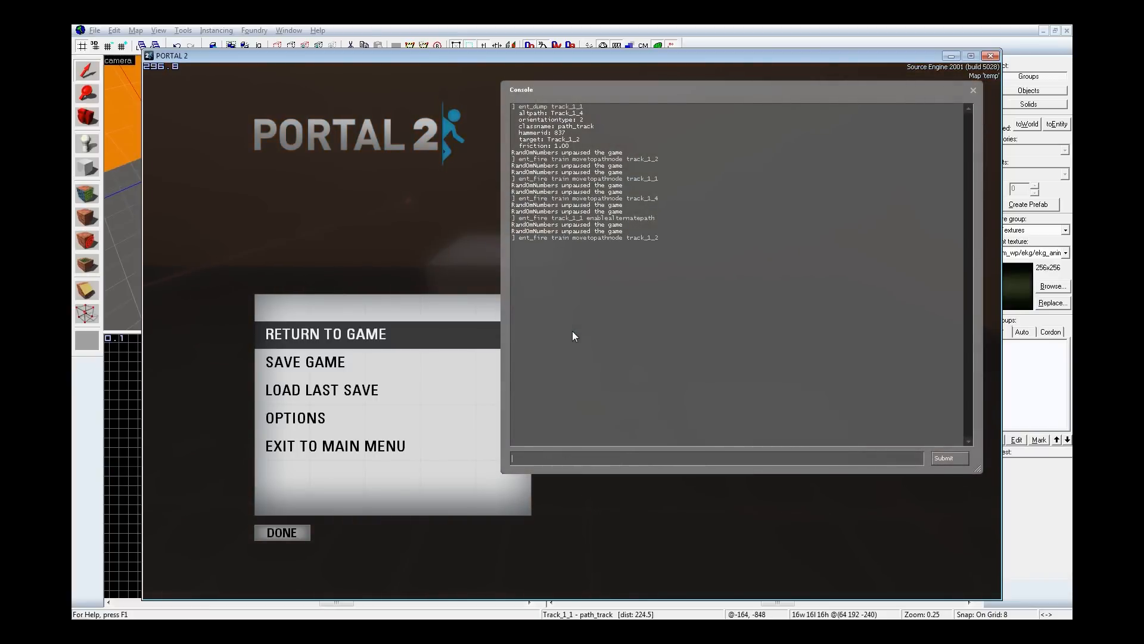
{"action": "key", "text": "Escape"}
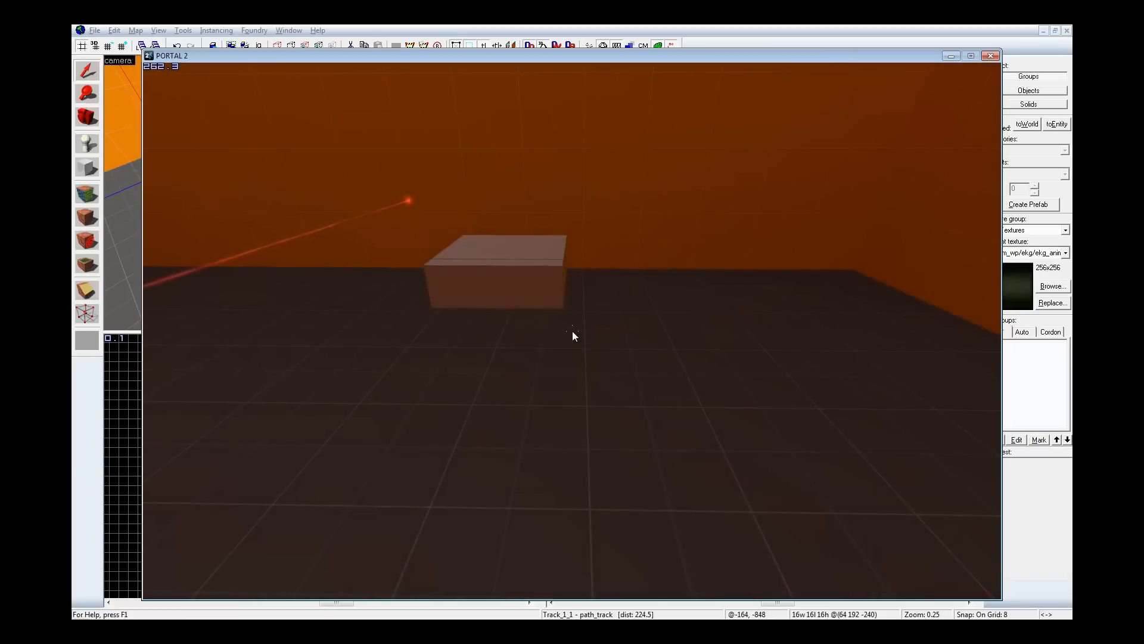
Step: Run the train move command again with track_1_4 as the destination node
{"action": "key", "text": "grave"}
{"action": "key", "text": "Up"}
{"action": "key", "text": "BackSpace"}
{"action": "type", "text": "4"}
{"action": "key", "text": "Return"}
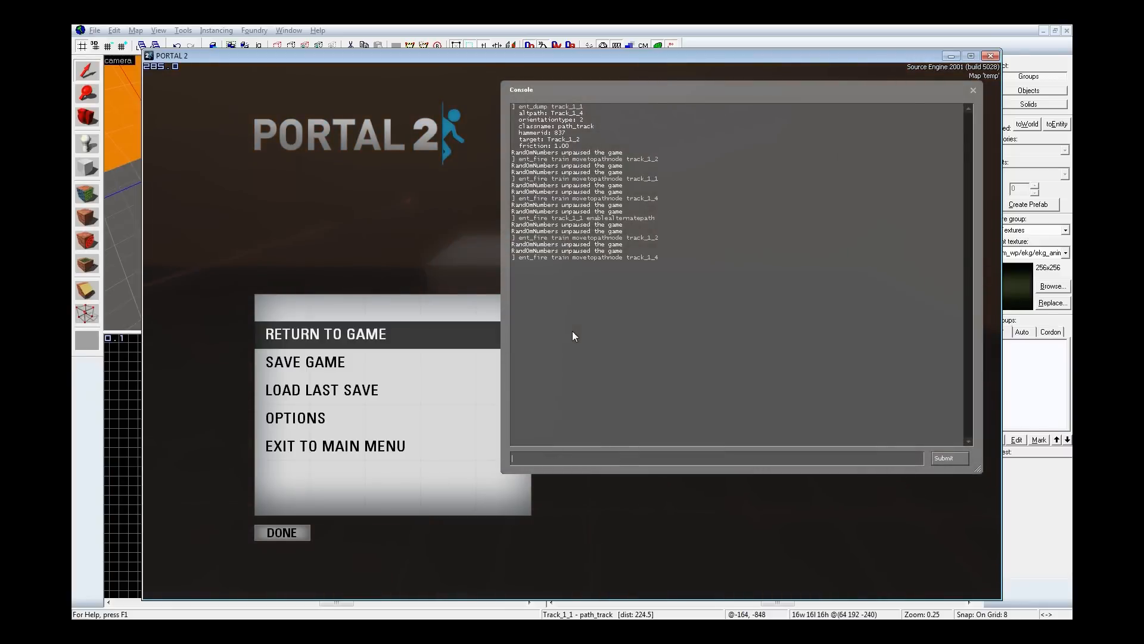
Step: Watch the train's move in the game, run "ent_fire train movetopathnode track_1_1" and resume play
{"action": "key", "text": "Escape"}
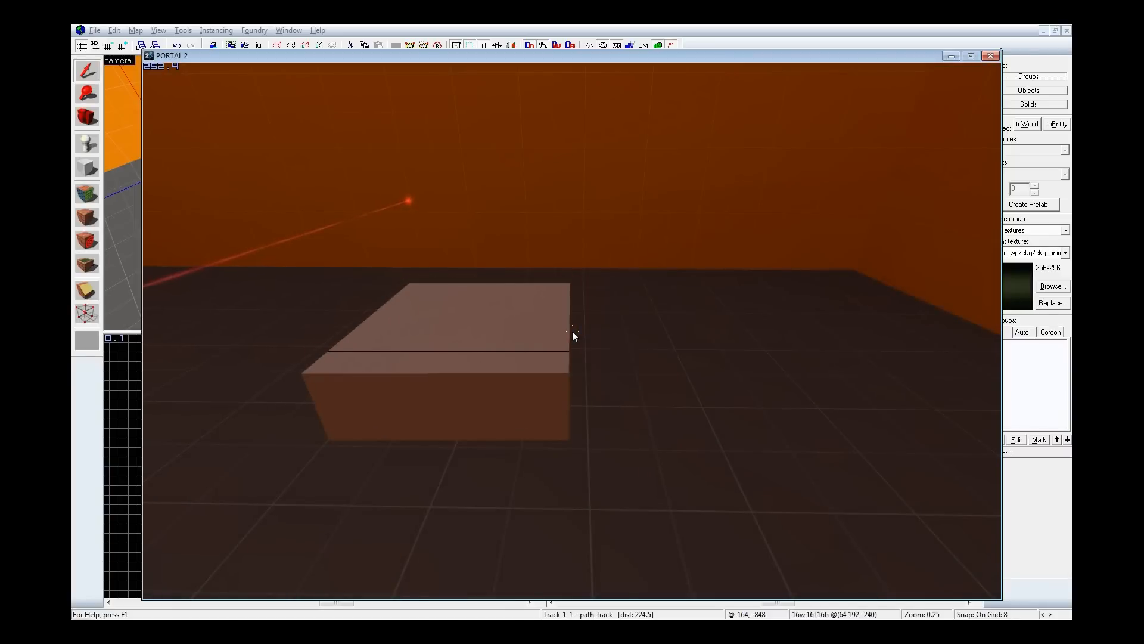
{"action": "key", "text": "grave"}
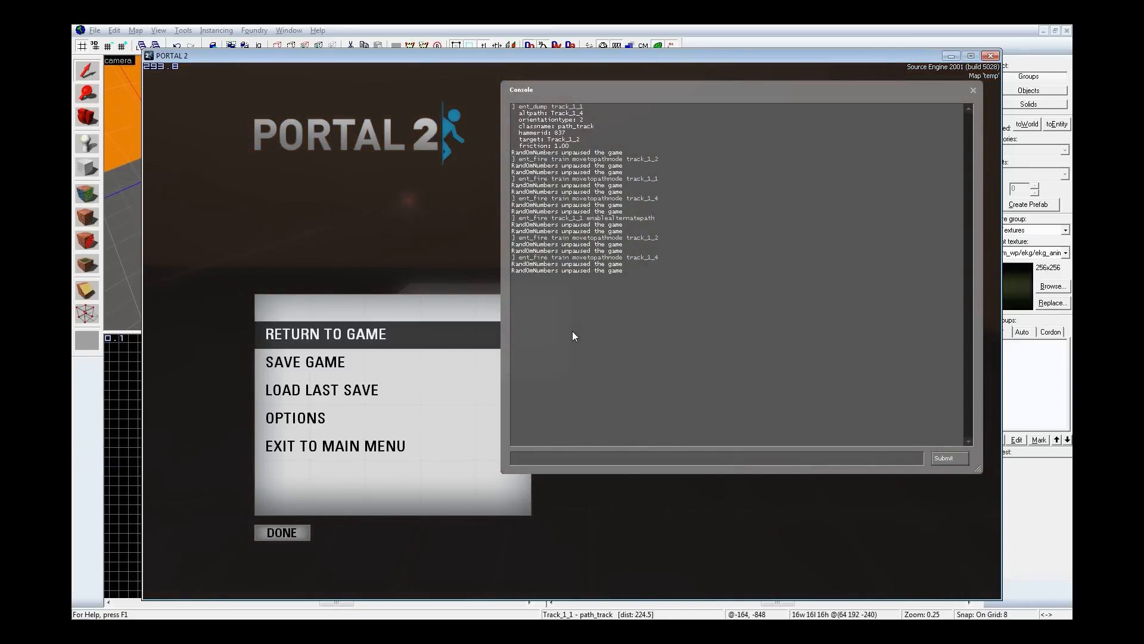
{"action": "key", "text": "Up"}
{"action": "key", "text": "BackSpace"}
{"action": "type", "text": "1_1"}
{"action": "key", "text": "Return"}
{"action": "key", "text": "Escape"}
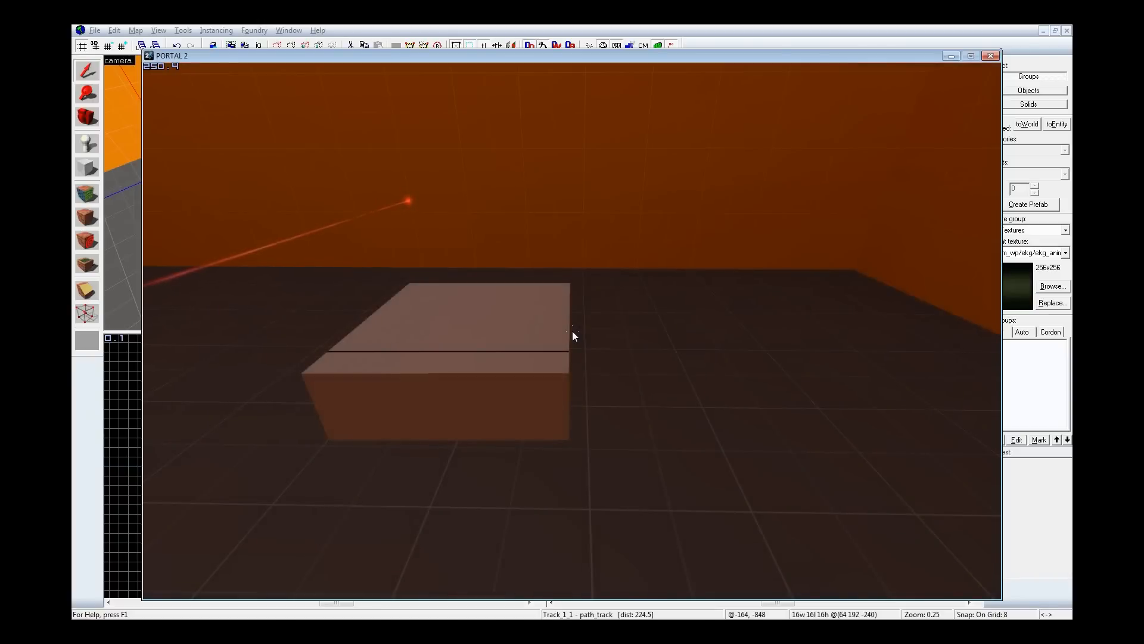
Step: Inspect the branch node's keyvalues with "ent_dump track_1_4"
{"action": "key", "text": "grave"}
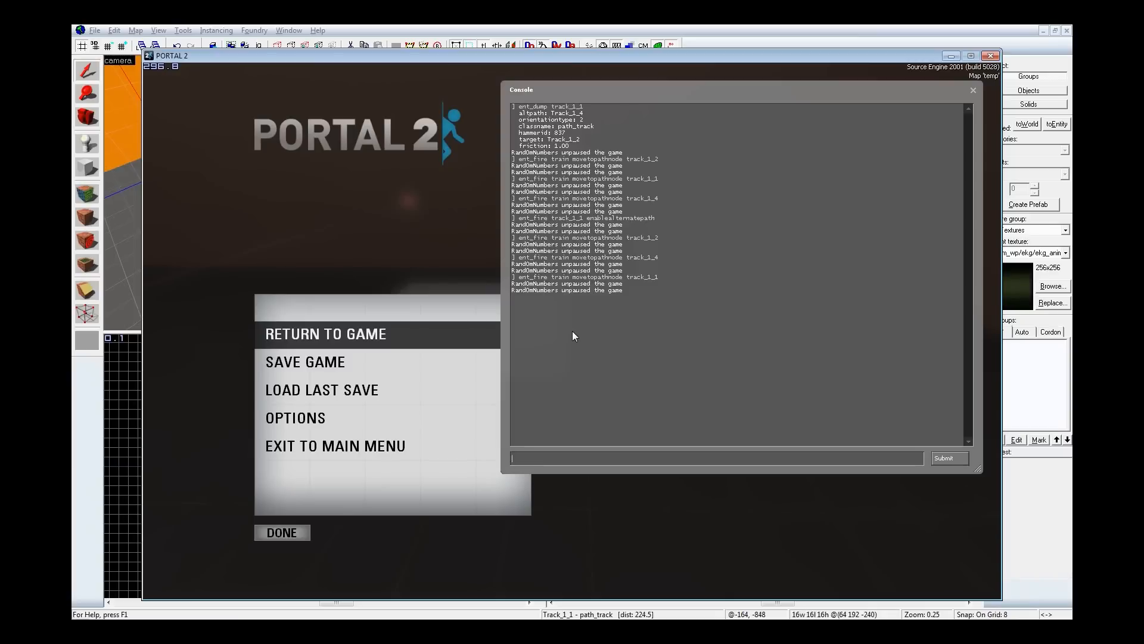
{"action": "key", "text": "Up"}
{"action": "key", "text": "Up"}
{"action": "key", "text": "Up"}
{"action": "key", "text": "Up"}
{"action": "key", "text": "Up"}
{"action": "key", "text": "BackSpace"}
{"action": "type", "text": "4"}
{"action": "key", "text": "Return"}
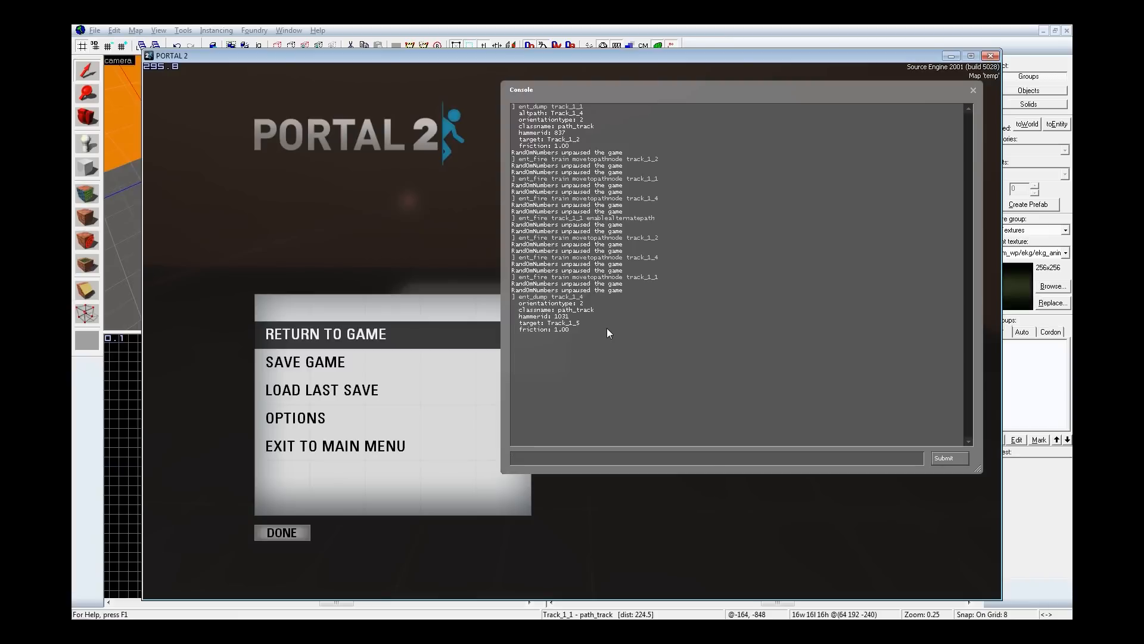
Step: Give the branch node an alternate path back to the first node with "ent_fire track_1_4 addoutput "altpath Track_1_1""
{"action": "type", "text": "en"}
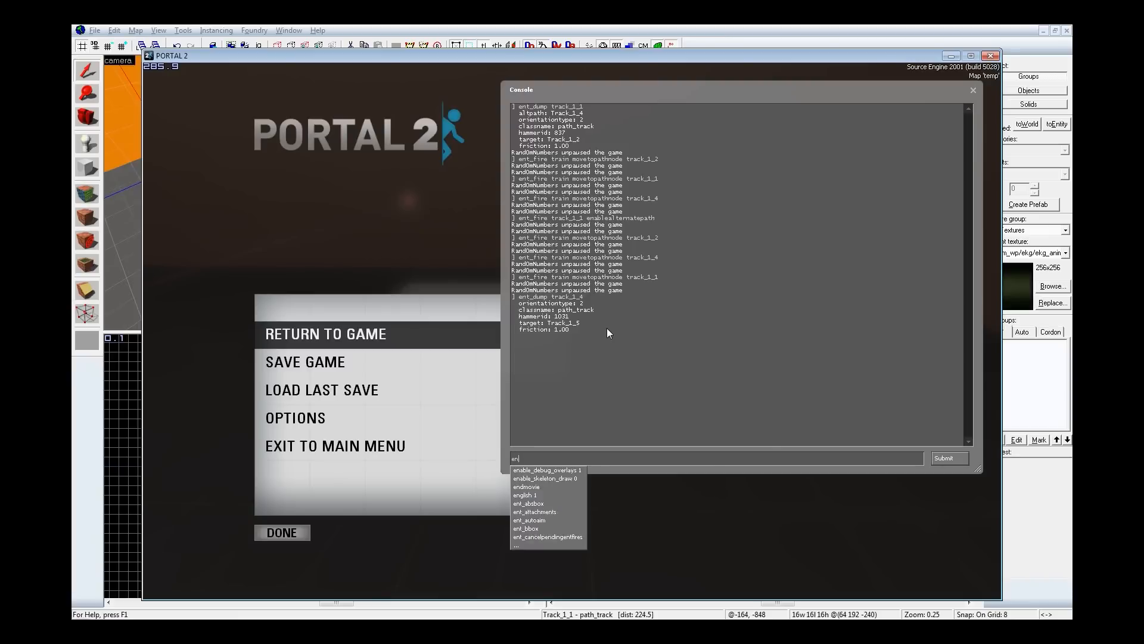
{"action": "type", "text": "t_fire t"}
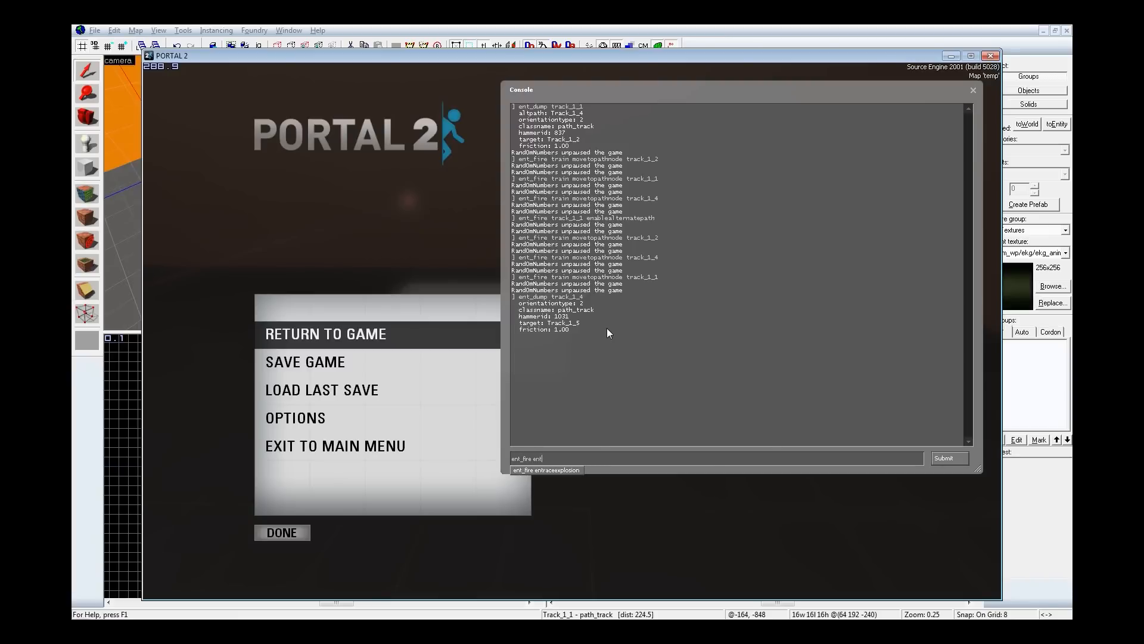
{"action": "type", "text": "rac"}
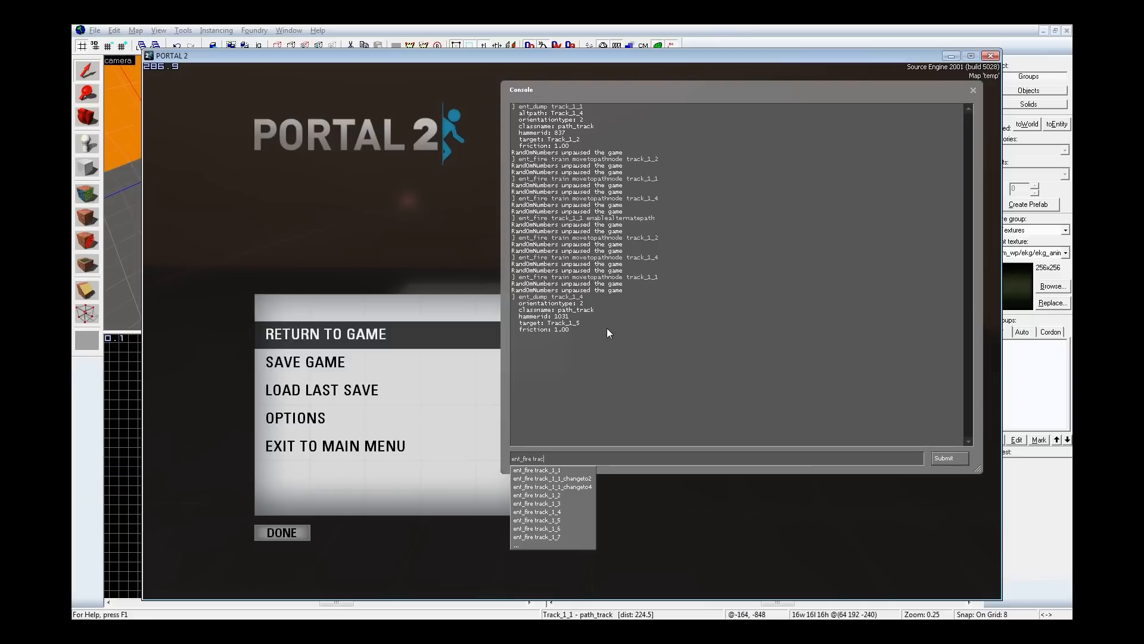
{"action": "type", "text": "k_1_3"}
{"action": "type", "text": " addoutput"}
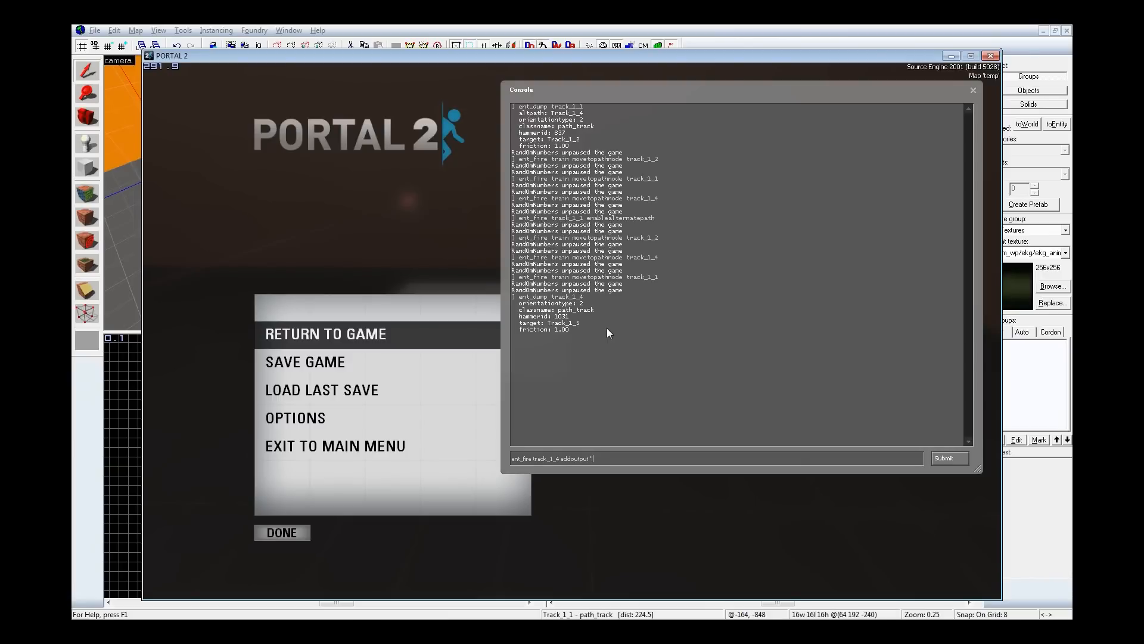
{"action": "type", "text": "\"altpath Tack"}
{"action": "key", "text": "BackSpace"}
{"action": "key", "text": "BackSpace"}
{"action": "key", "text": "BackSpace"}
{"action": "type", "text": "rack_1_1"}
{"action": "key", "text": "Return"}
Step: Dump the keyvalues of track_1_4 again to check its altpath entry
{"action": "key", "text": "Up"}
{"action": "key", "text": "Up"}
{"action": "key", "text": "Return"}
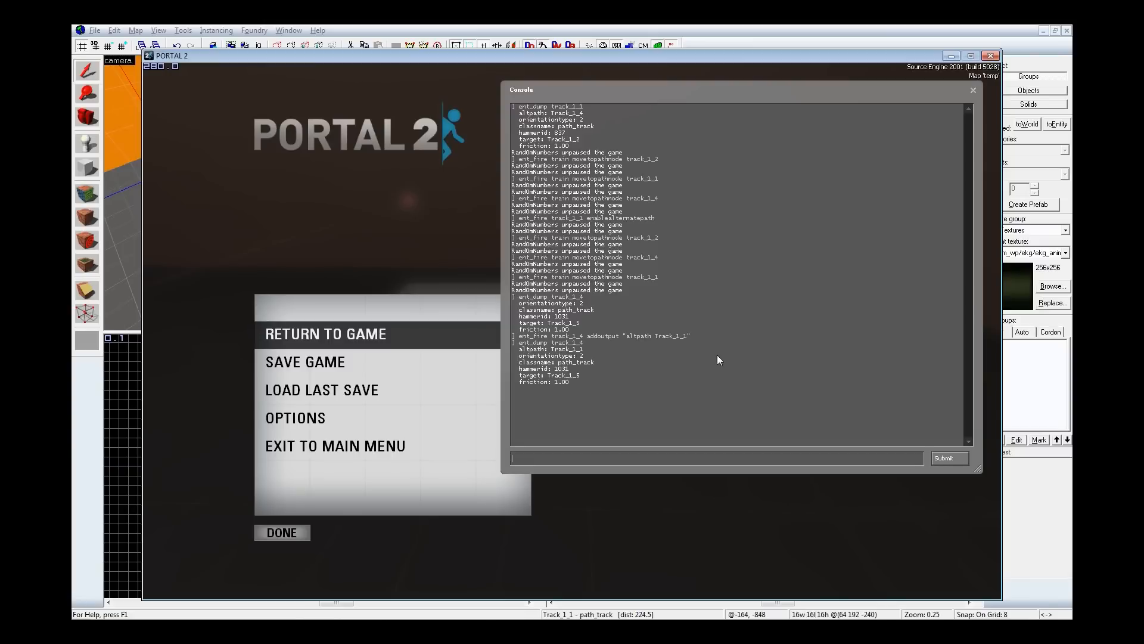
Step: Enable the branch node's alternate path with "ent_fire track_1_4 enablealternatepath"
{"action": "key", "text": "Up"}
{"action": "key", "text": "Up"}
{"action": "key", "text": "ctrl+shift+Left"}
{"action": "key", "text": "ctrl+shift+Left"}
{"action": "key", "text": "ctrl+shift+Left"}
{"action": "type", "text": "enablealternatepath"}
{"action": "key", "text": "Return"}
Step: Send the train to the first node with "ent_fire train movetopathnode Track_1_1" and resume the game
{"action": "type", "text": "ent_"}
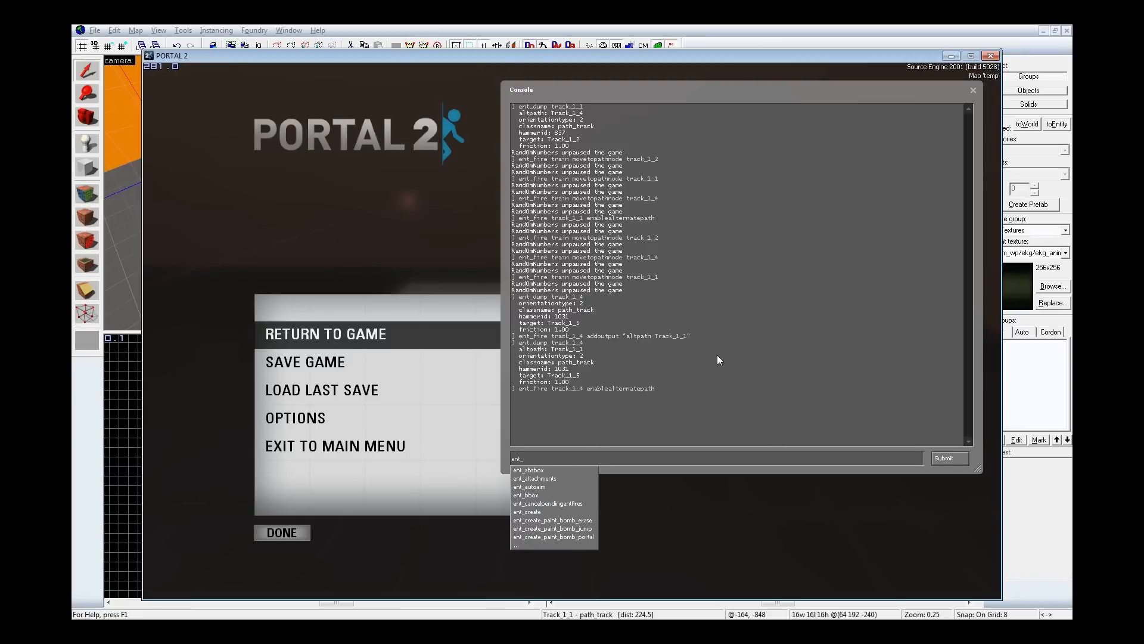
{"action": "type", "text": "fire train"}
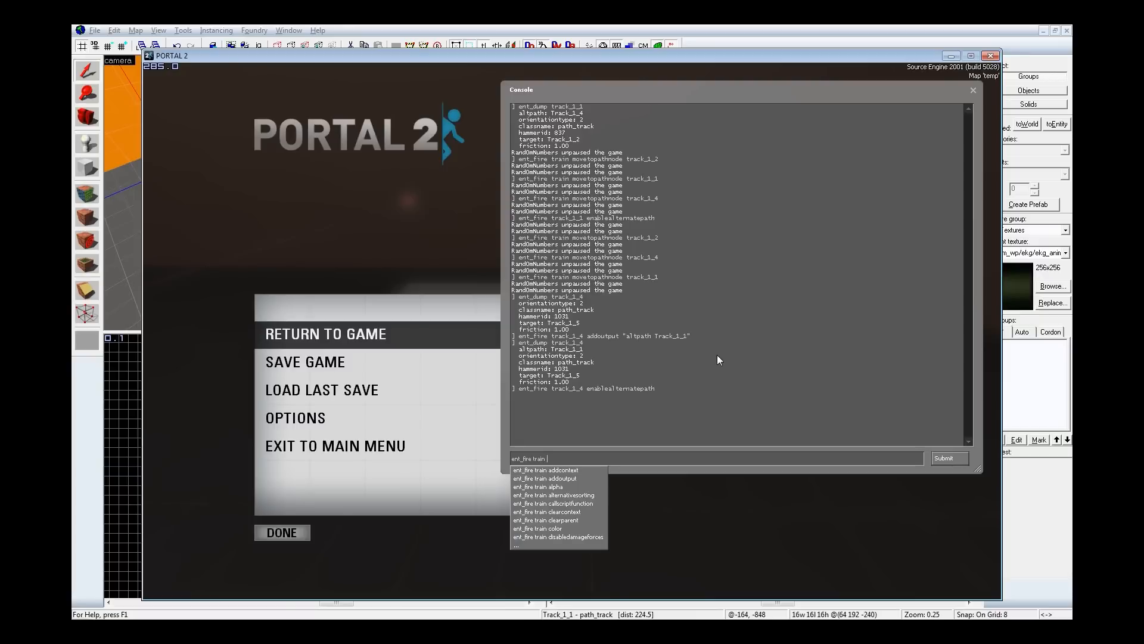
{"action": "type", "text": " movetopathnode "}
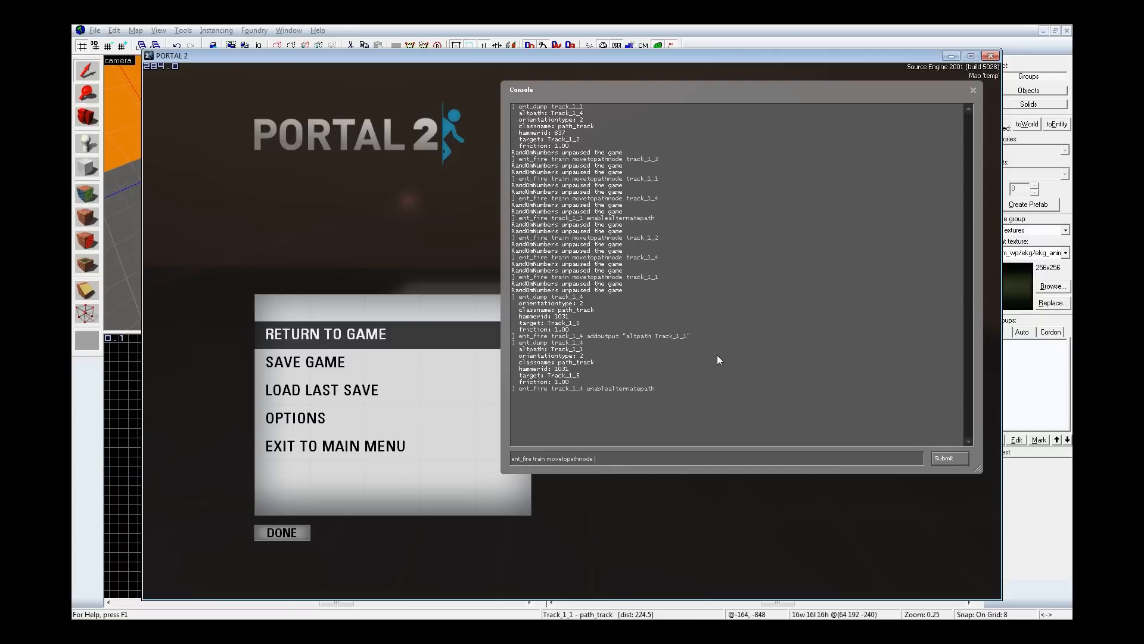
{"action": "type", "text": "Track_1_1"}
{"action": "key", "text": "Escape"}
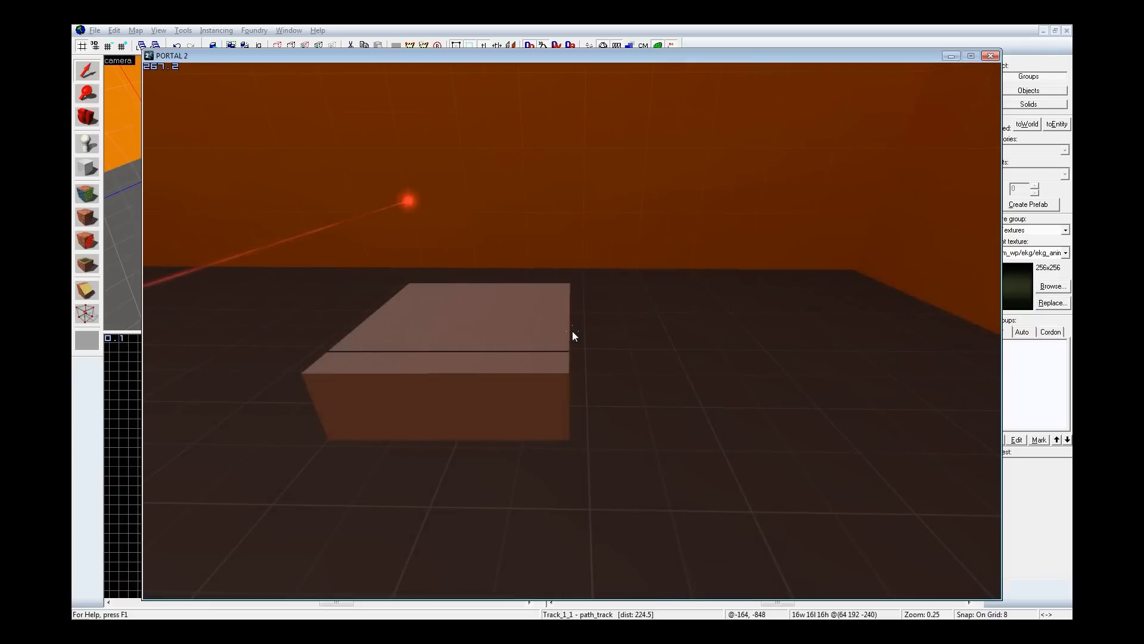
Step: Clear the console output and list the branch node's keyvalues with "ent_dump track_1_4"
{"action": "key", "text": "grave"}
{"action": "type", "text": "clear"}
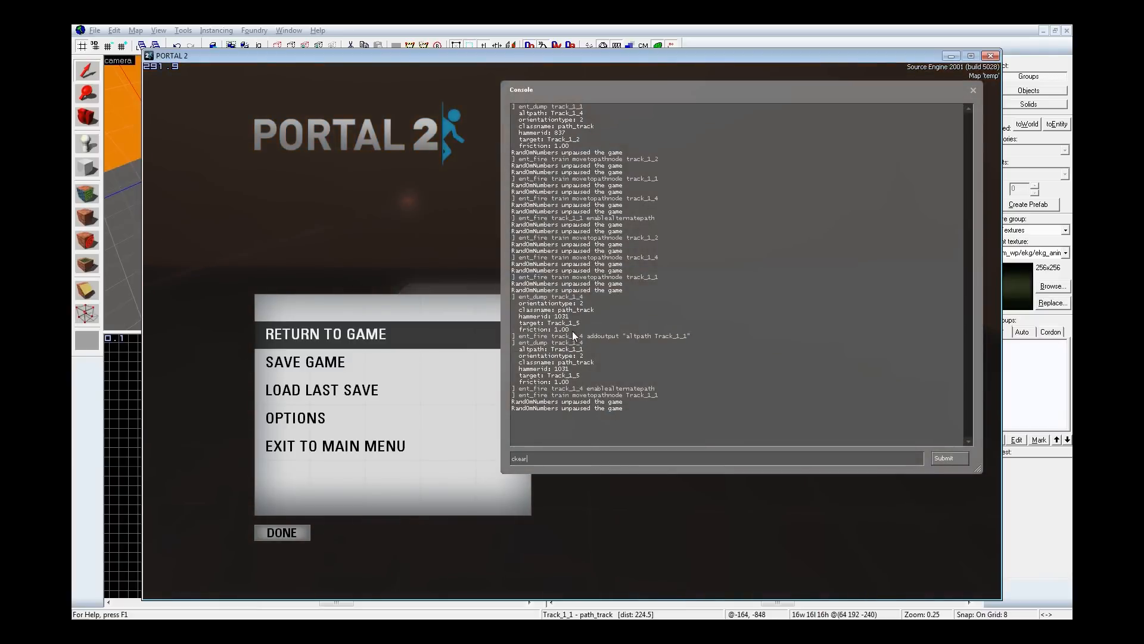
{"action": "key", "text": "Return"}
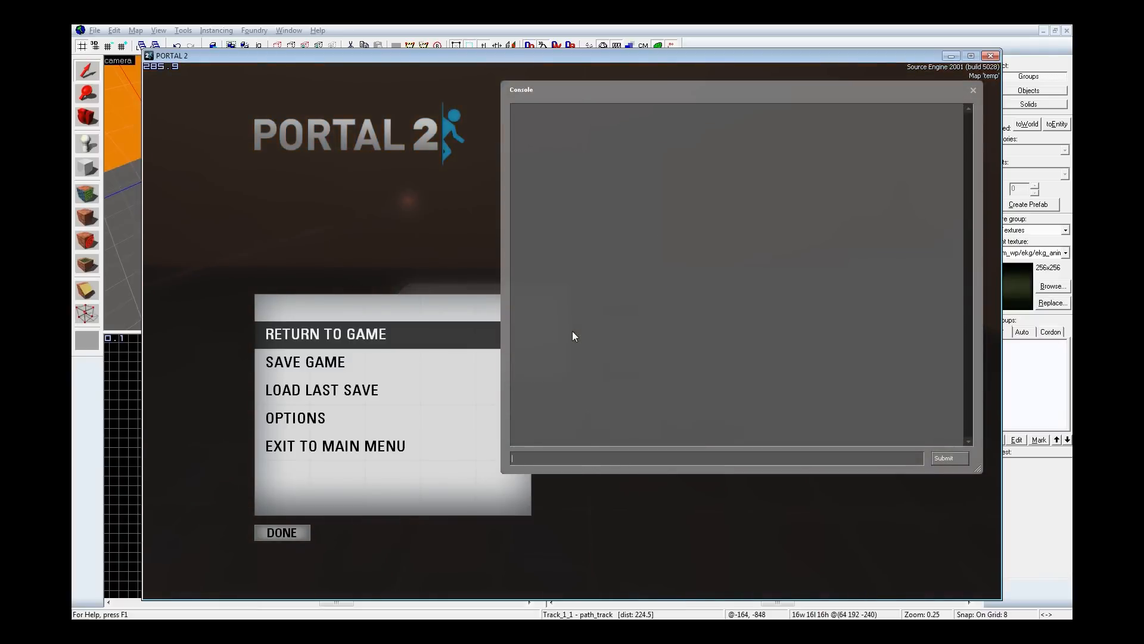
{"action": "type", "text": "ent_dump track_1_4"}
{"action": "key", "text": "Return"}
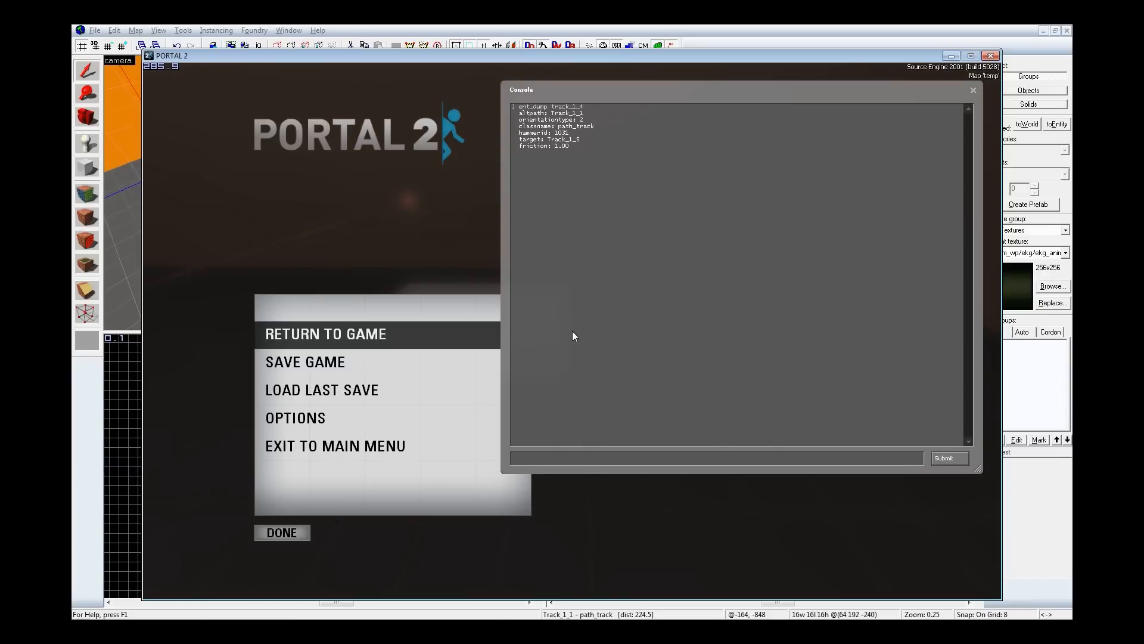
Step: List the first node's keyvalues with "ent_dump track_1_1"
{"action": "key", "text": "Up"}
{"action": "key", "text": "BackSpace"}
{"action": "type", "text": "1_1"}
{"action": "key", "text": "Return"}
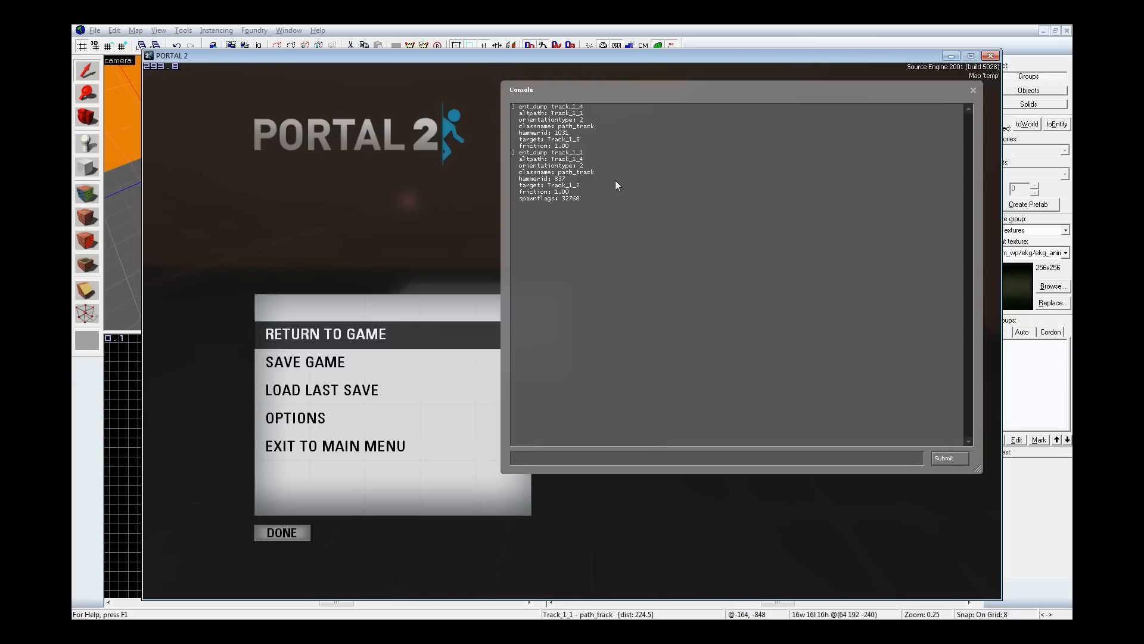
Step: Try to redirect the first node with "ent_fire track_1_1 addoutput "track Track_1_9"" and dump its keyvalues to check
{"action": "type", "text": "ent_fire tra"}
{"action": "key", "text": "ctrl+a"}
{"action": "type", "text": "ent_fire track_1_1"}
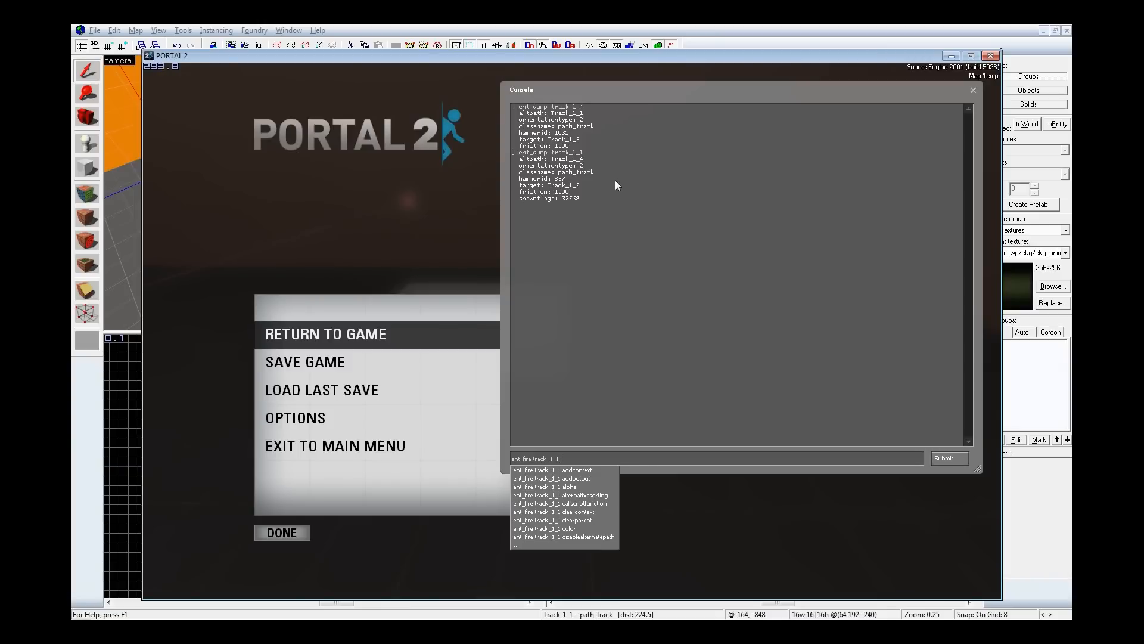
{"action": "type", "text": "addoutput \"t"}
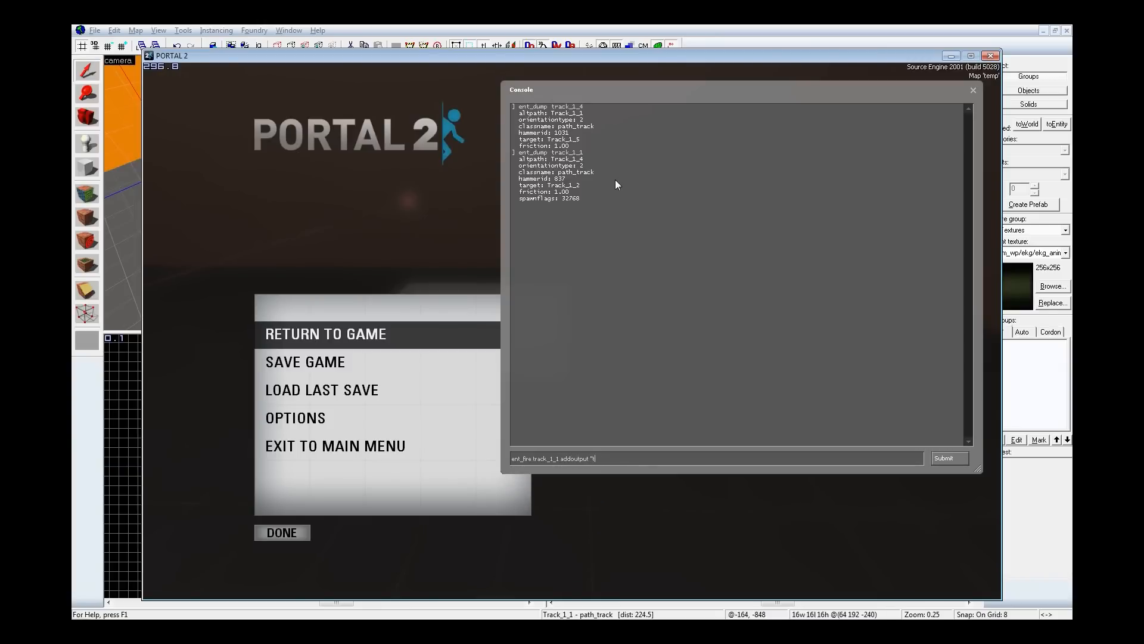
{"action": "type", "text": "rack Track_1_9\""}
{"action": "key", "text": "Return"}
{"action": "key", "text": "Up"}
{"action": "key", "text": "Up"}
{"action": "key", "text": "Return"}
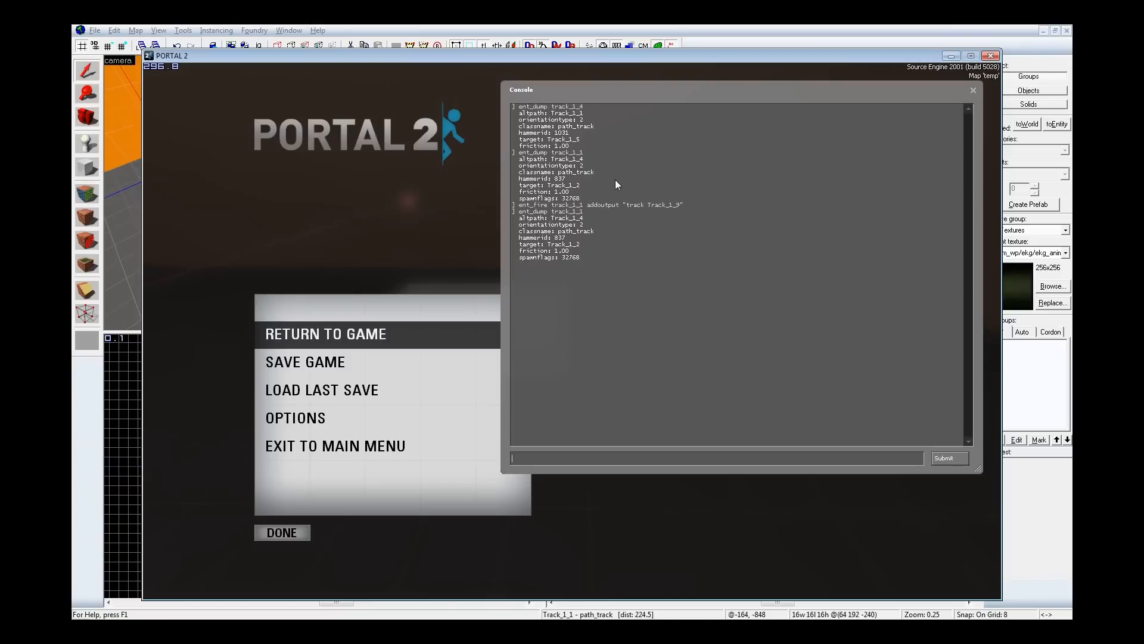
Step: Set the first node's next stop with "ent_fire track_1_1 addoutput "target Track_1_9"" and check it with an entity dump
{"action": "key", "text": "Up"}
{"action": "key", "text": "Up"}
{"action": "key", "text": "ctrl+shift+Left"}
{"action": "type", "text": "target"}
{"action": "key", "text": "Return"}
{"action": "key", "text": "Up"}
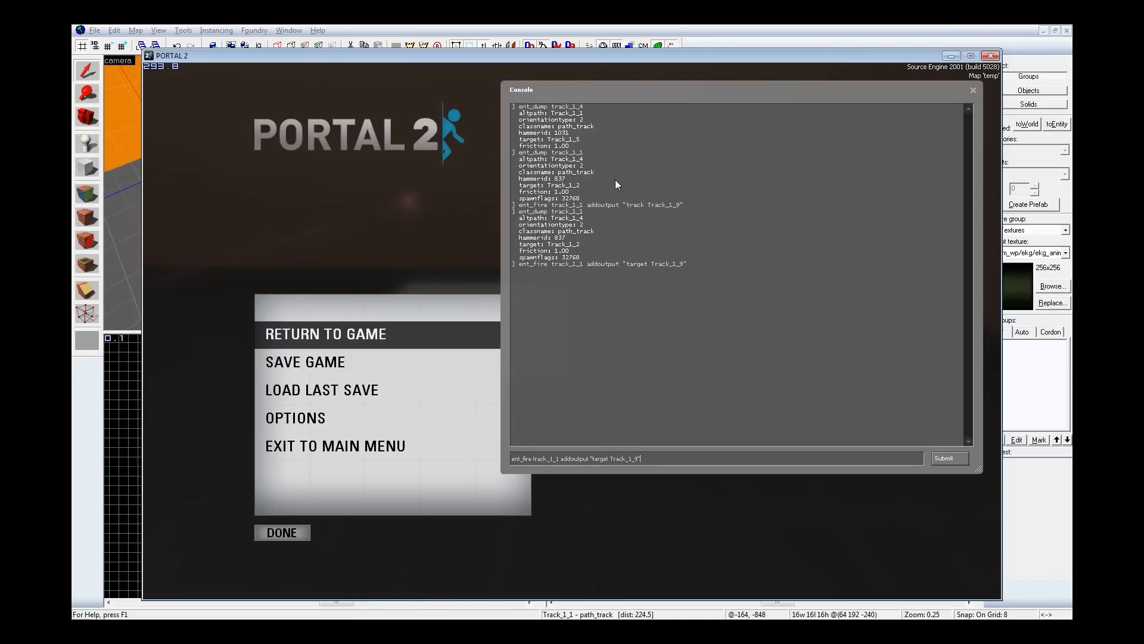
{"action": "key", "text": "Up"}
{"action": "key", "text": "Return"}
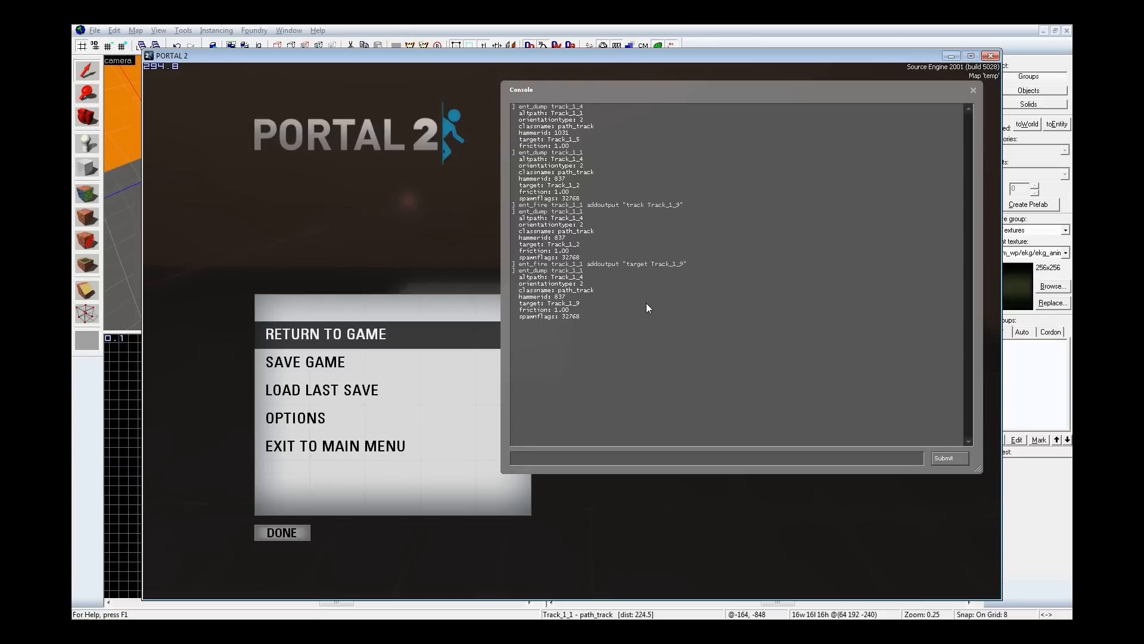
Step: Teleport the train to the first node with "ent_fire train teleporttopathnode track_1_1" and resume the game
{"action": "type", "text": "ent_"}
{"action": "type", "text": "tele"}
{"action": "key", "text": "ctrl+a"}
{"action": "type", "text": "ett_fire tra"}
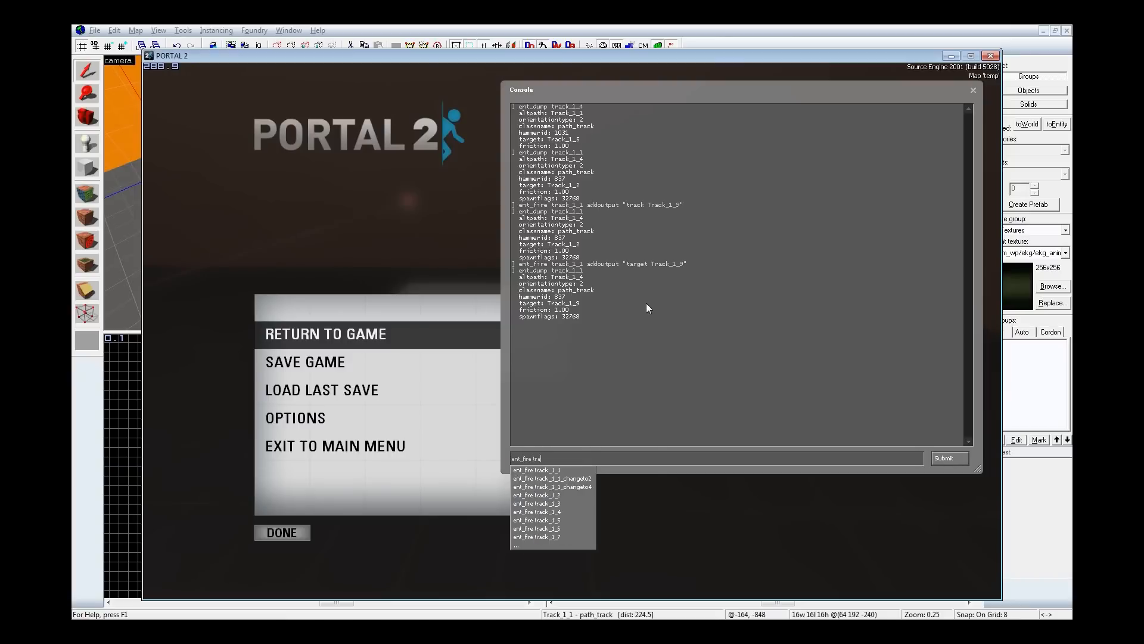
{"action": "type", "text": "in t"}
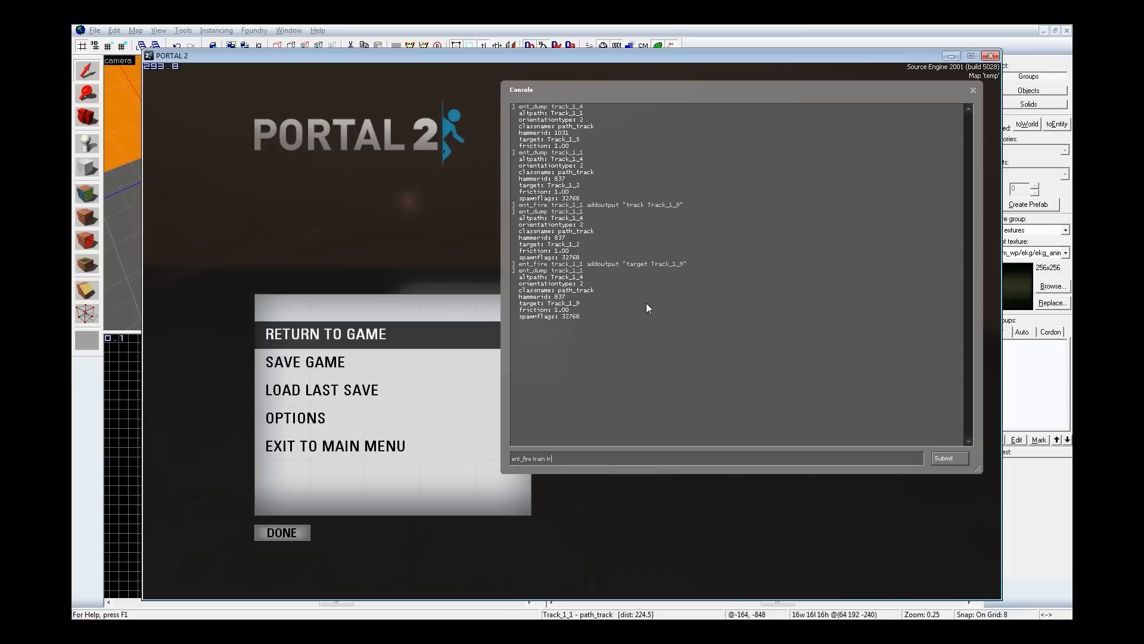
{"action": "key", "text": "Tab"}
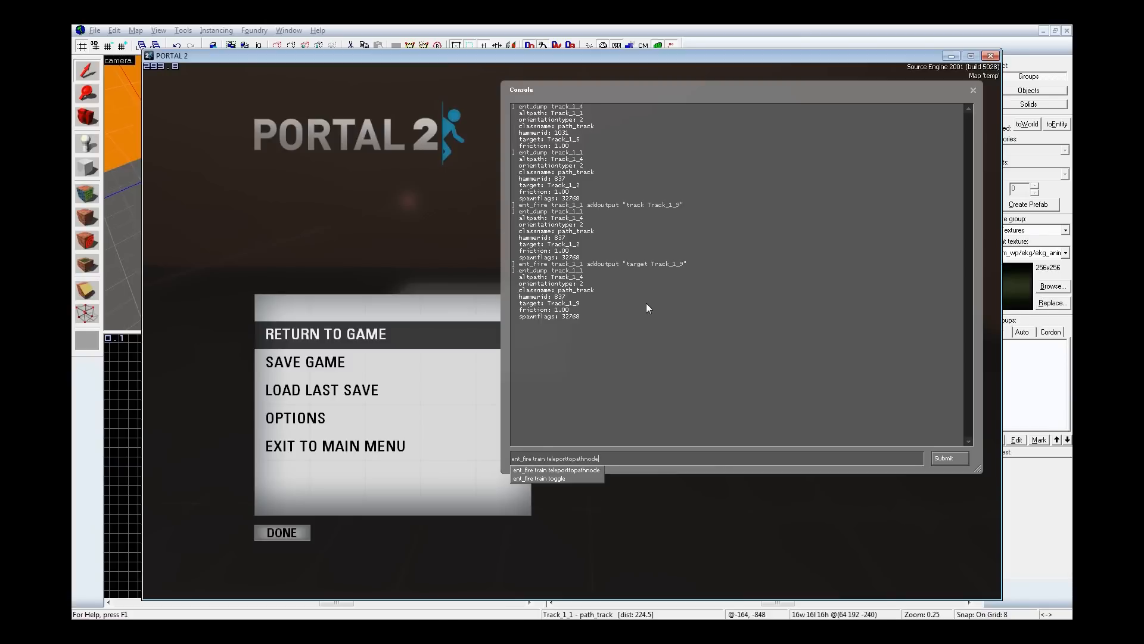
{"action": "type", "text": "track_1_1"}
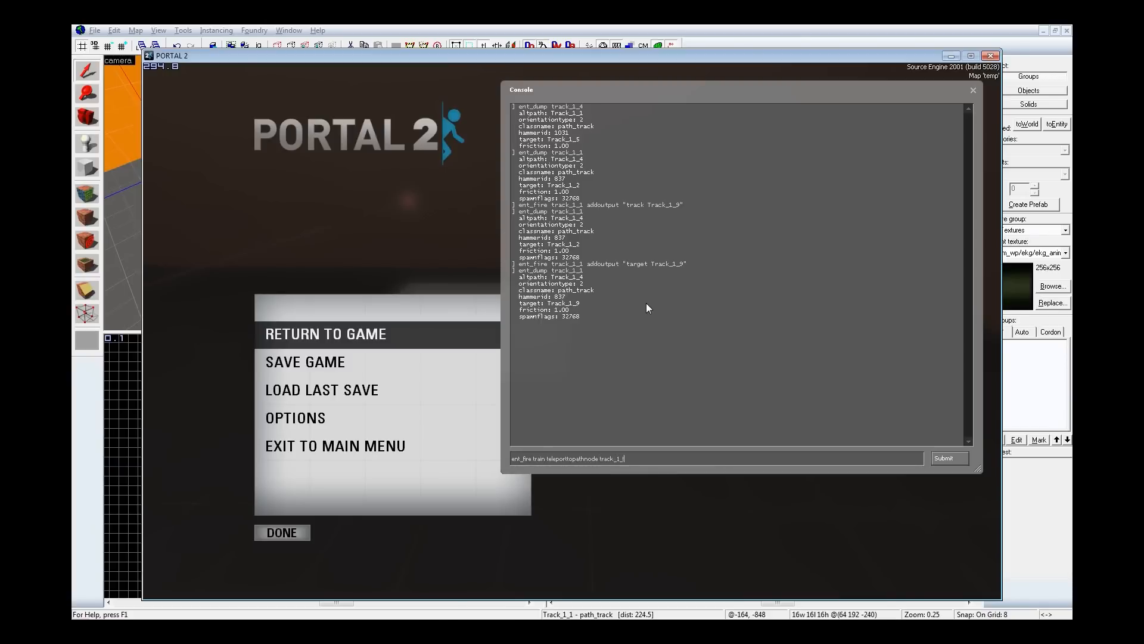
{"action": "key", "text": "Return"}
{"action": "key", "text": "Up"}
{"action": "key", "text": "BackSpace"}
{"action": "type", "text": "1"}
{"action": "key", "text": "Return"}
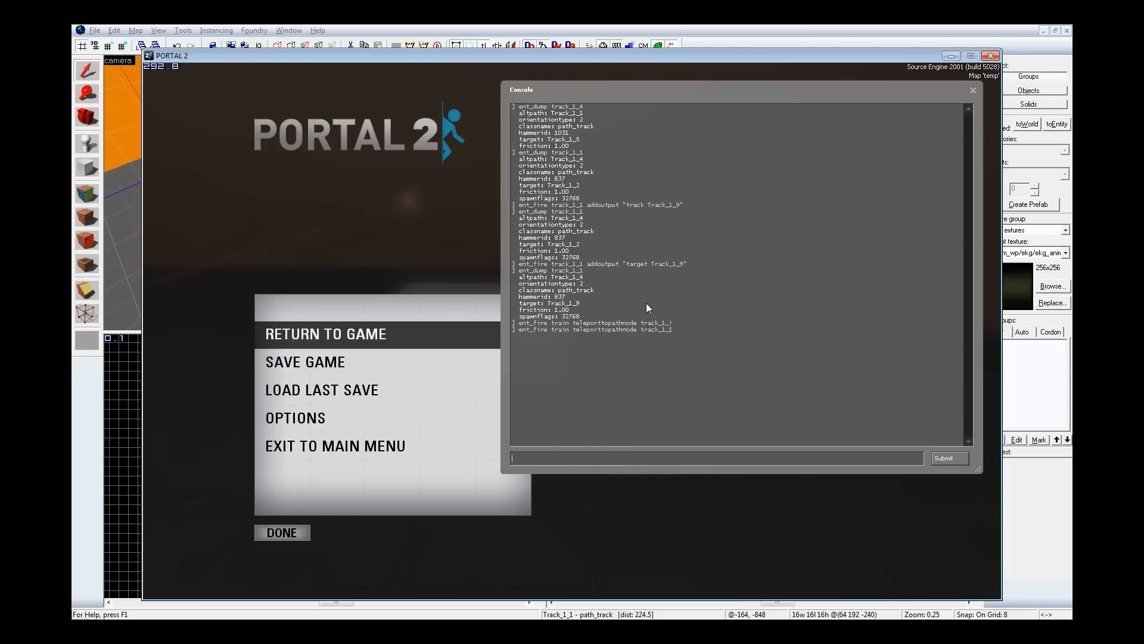
{"action": "key", "text": "Escape"}
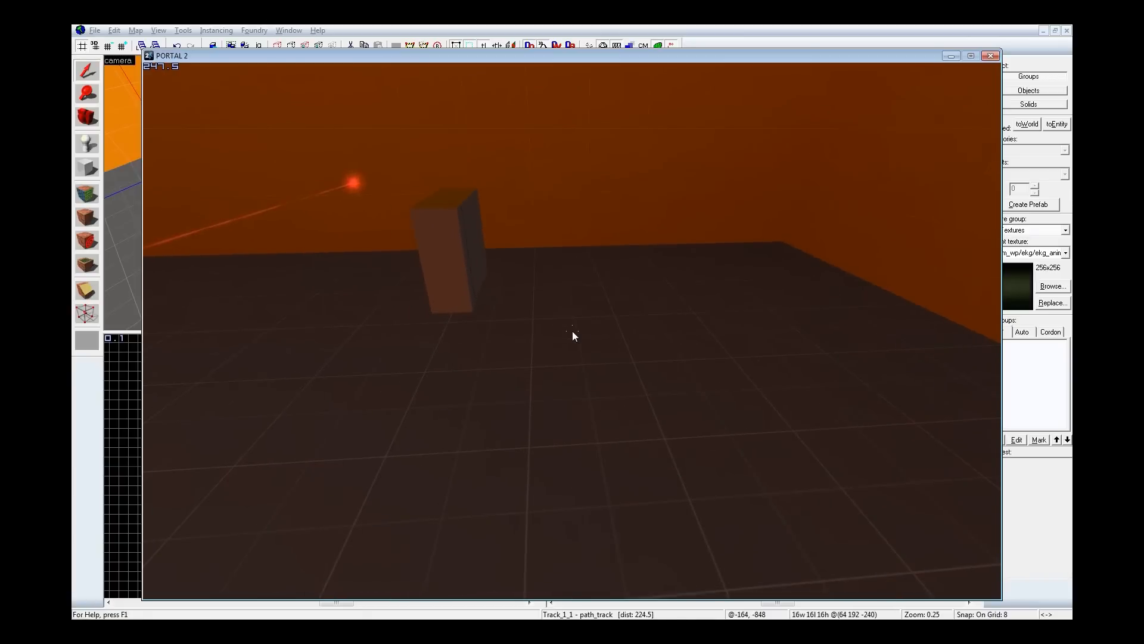
Step: Pause the game, examine the properties of Track_1_1 and Track_1_9 and the track layout in Hammer, and return to Portal 2
{"action": "key", "text": "grave"}
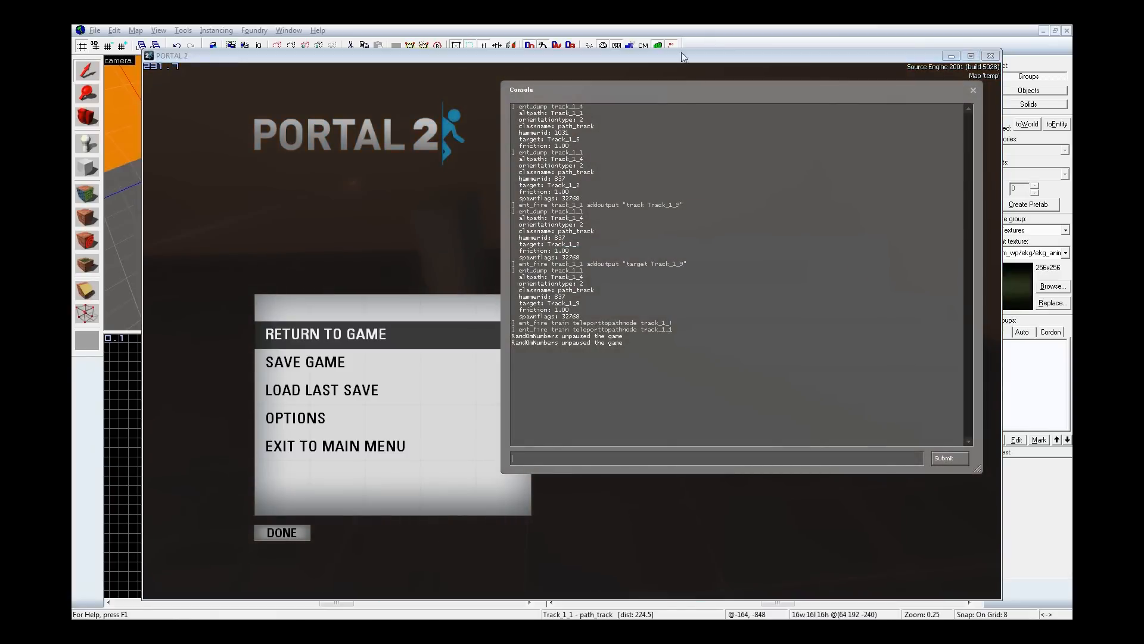
{"action": "left_click", "coordinate": [342, 31]}
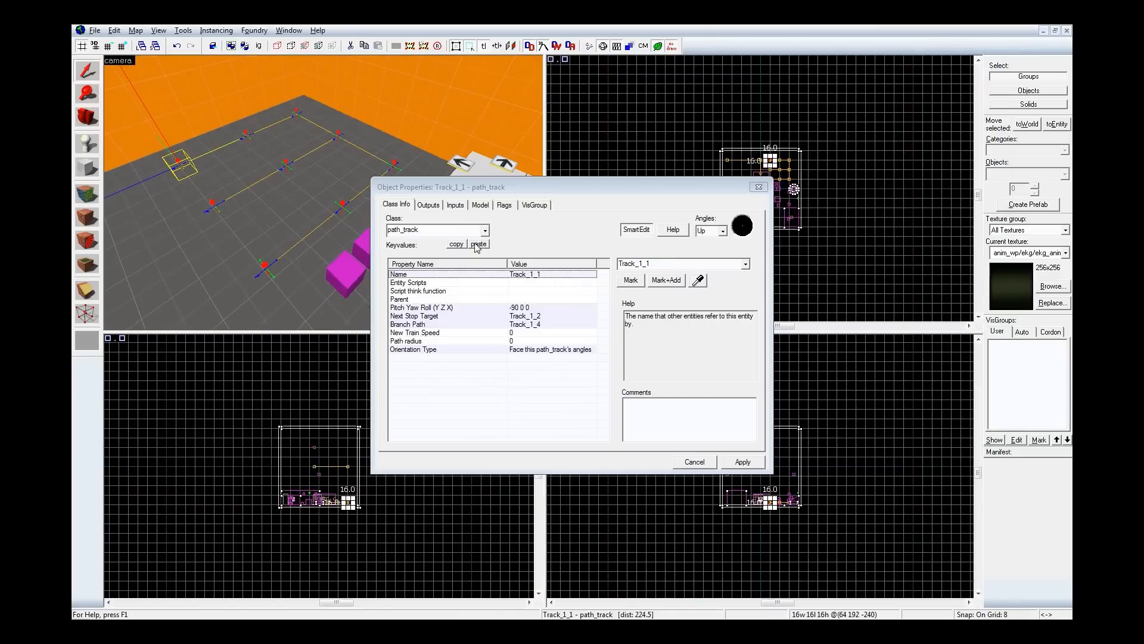
{"action": "left_click", "coordinate": [513, 191]}
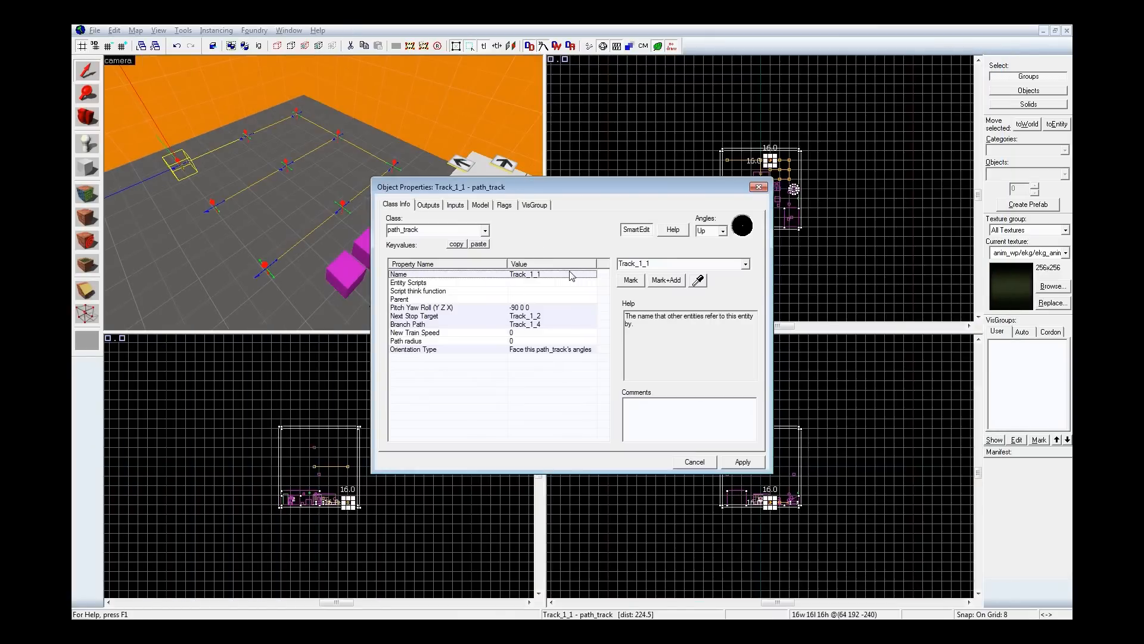
{"action": "left_click", "coordinate": [522, 318]}
{"action": "left_click", "coordinate": [396, 164]}
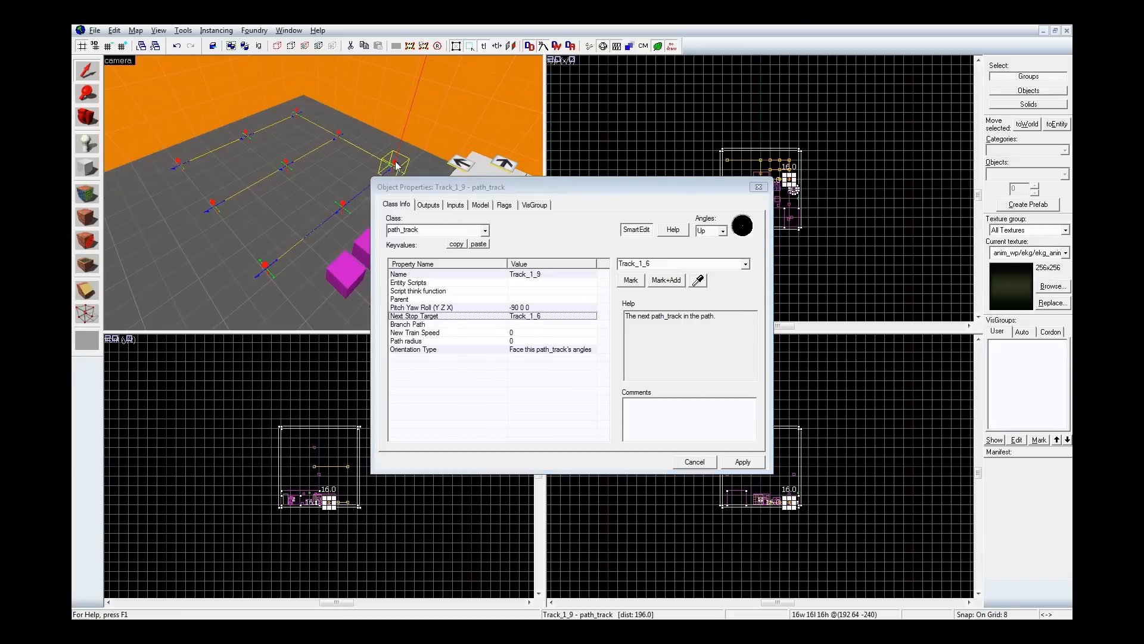
{"action": "key", "text": "z"}
{"action": "key", "text": "w"}
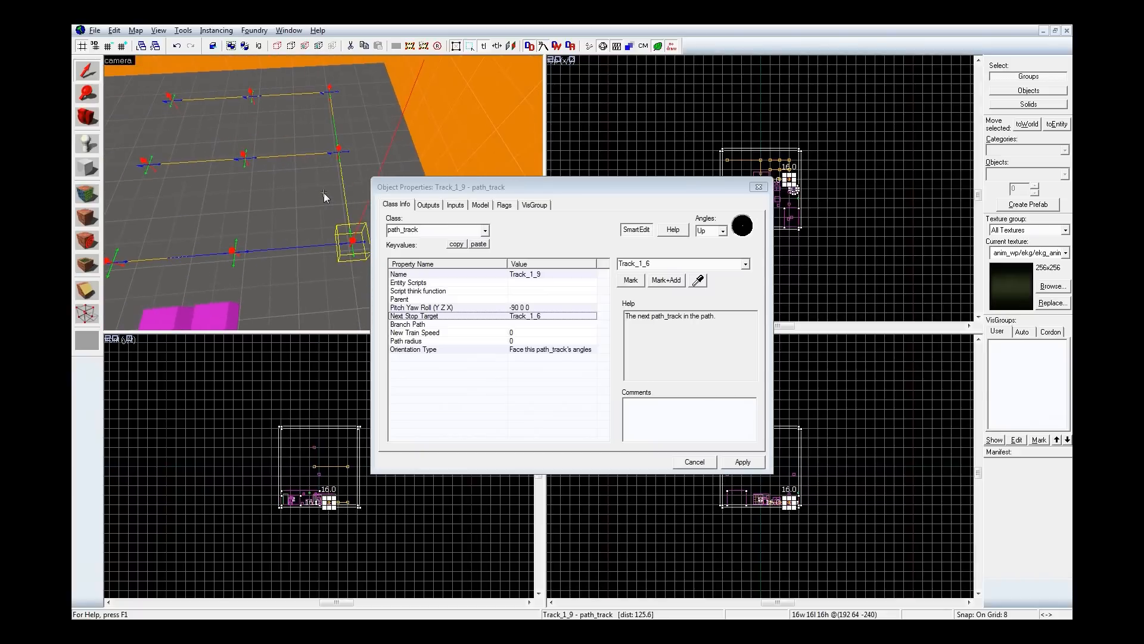
{"action": "left_click", "coordinate": [167, 95]}
{"action": "key", "text": "alt+Tab"}
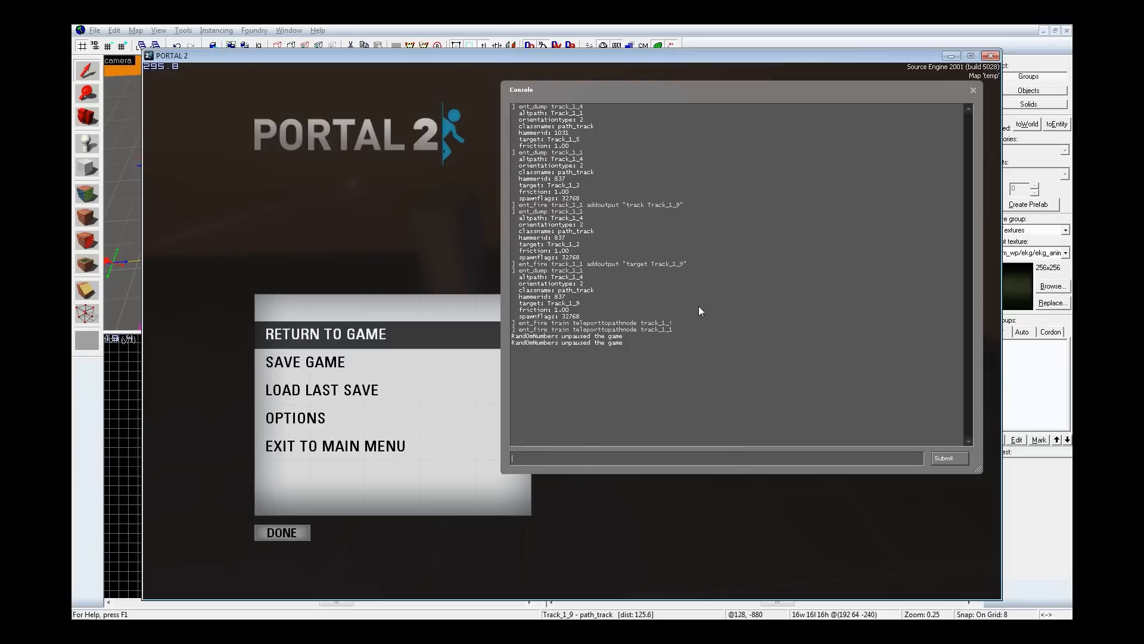
Step: Send the train toward Track_1_9 with "ent_fire train movetopathnode Track_1_9" and resume the game
{"action": "type", "text": "ent"}
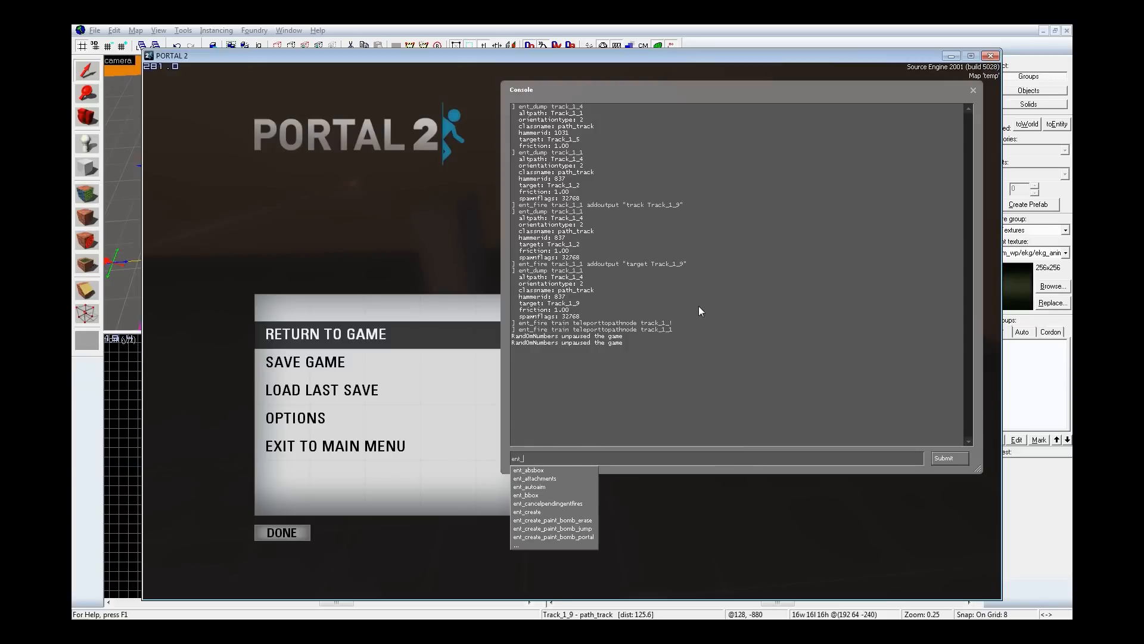
{"action": "type", "text": "_track"}
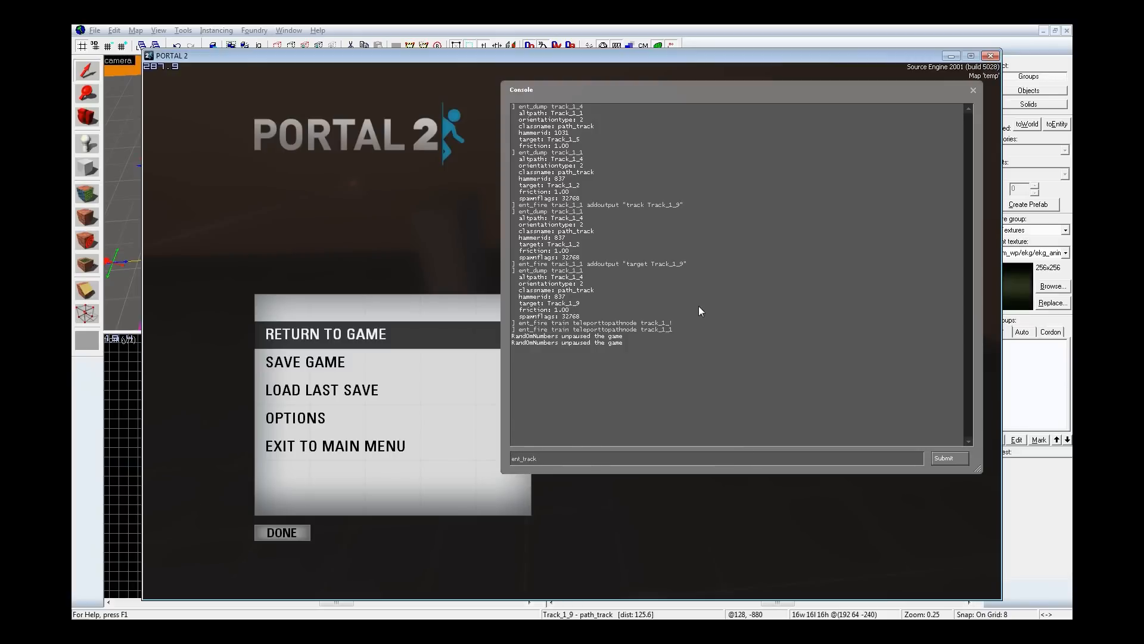
{"action": "key", "text": "ctrl+a"}
{"action": "type", "text": "ent_fire train"}
{"action": "key", "text": "ctrl+a"}
{"action": "key", "text": "End"}
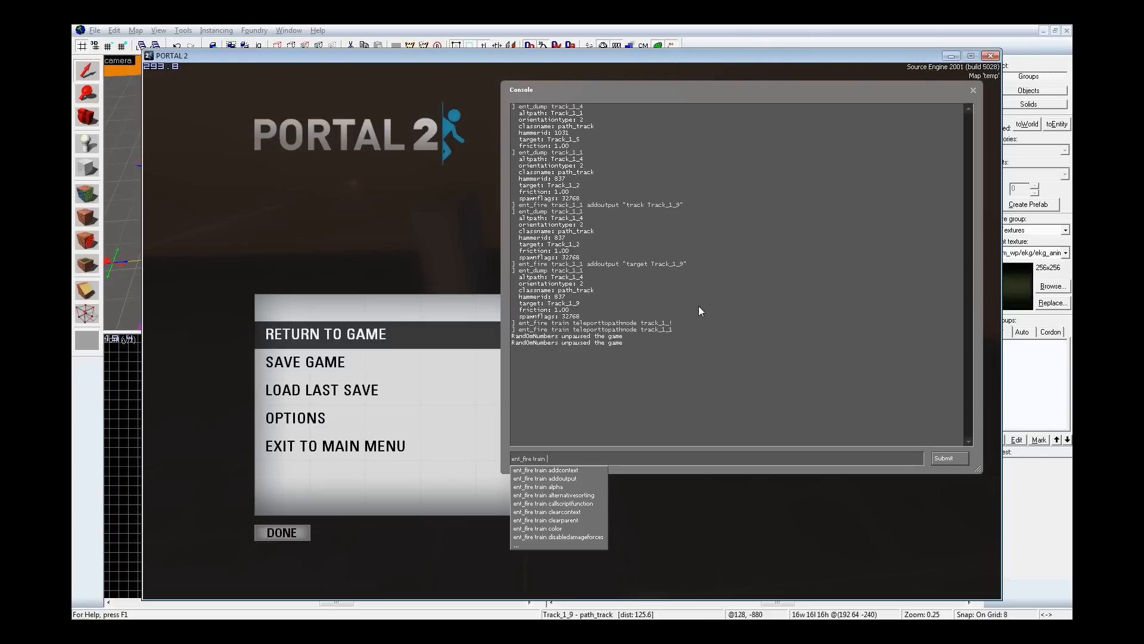
{"action": "type", "text": "movetopathnode "}
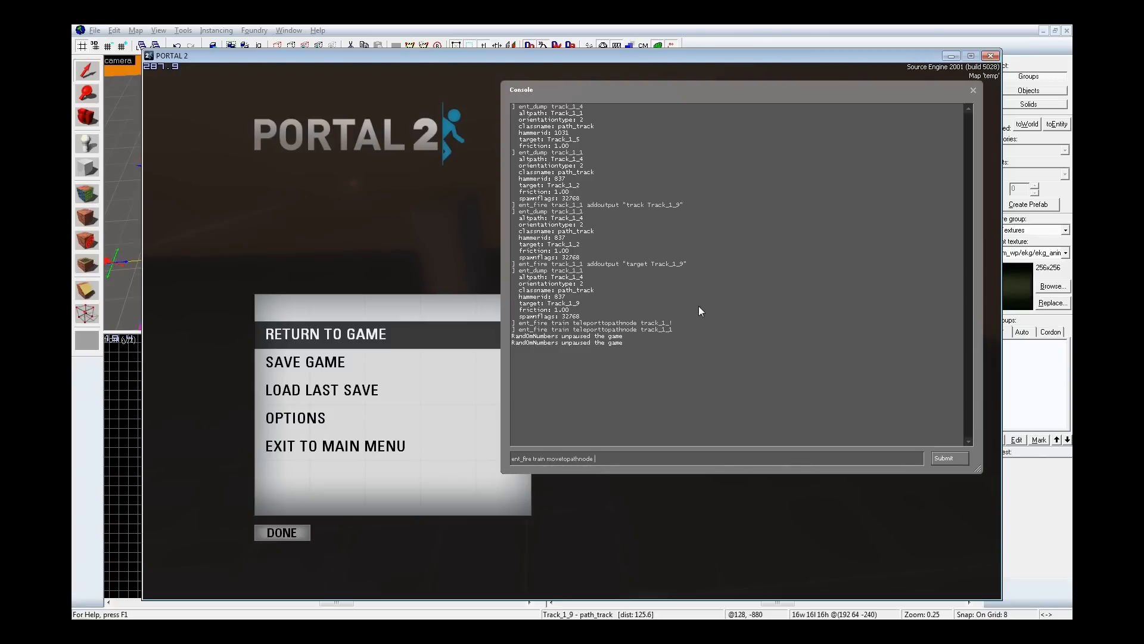
{"action": "type", "text": "Track_1_9"}
{"action": "key", "text": "Return"}
{"action": "key", "text": "Escape"}
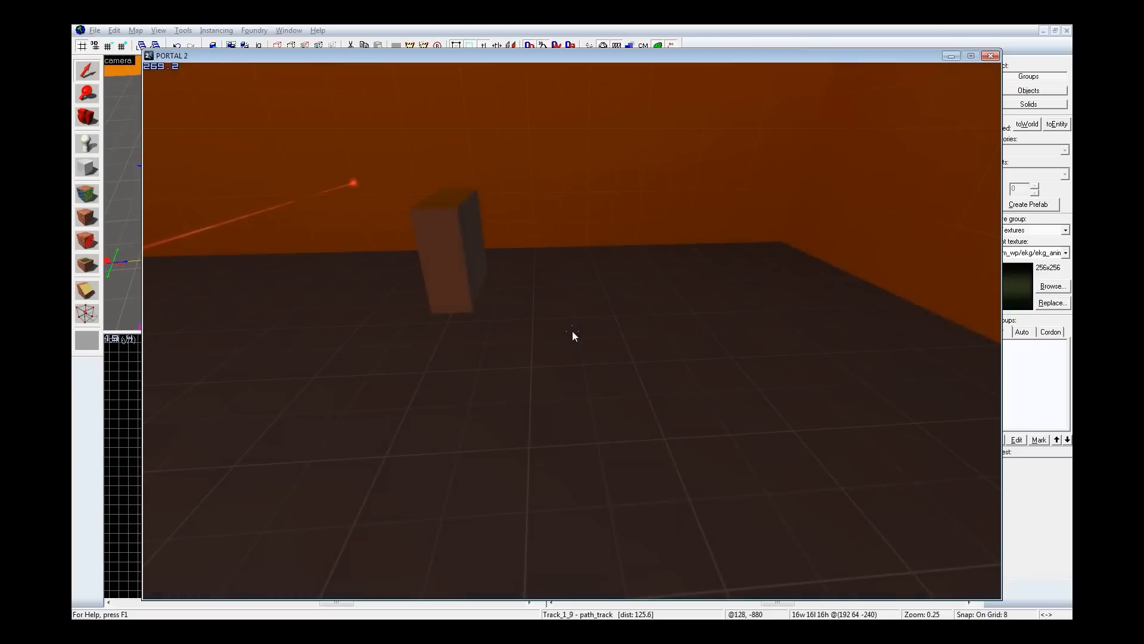
Step: Start the train moving with "ent_fire train startforward" and return to the game to watch its route
{"action": "key", "text": "grave"}
{"action": "key", "text": "ctrl+shift+Left"}
{"action": "key", "text": "ctrl+shift+Left"}
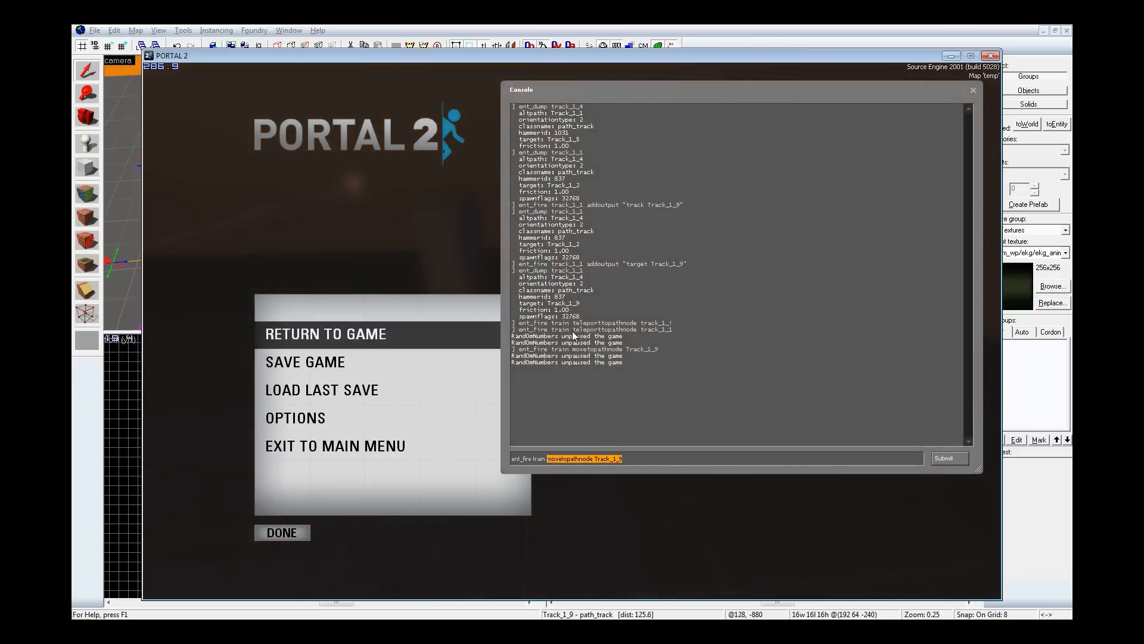
{"action": "type", "text": "startforward"}
{"action": "key", "text": "Return"}
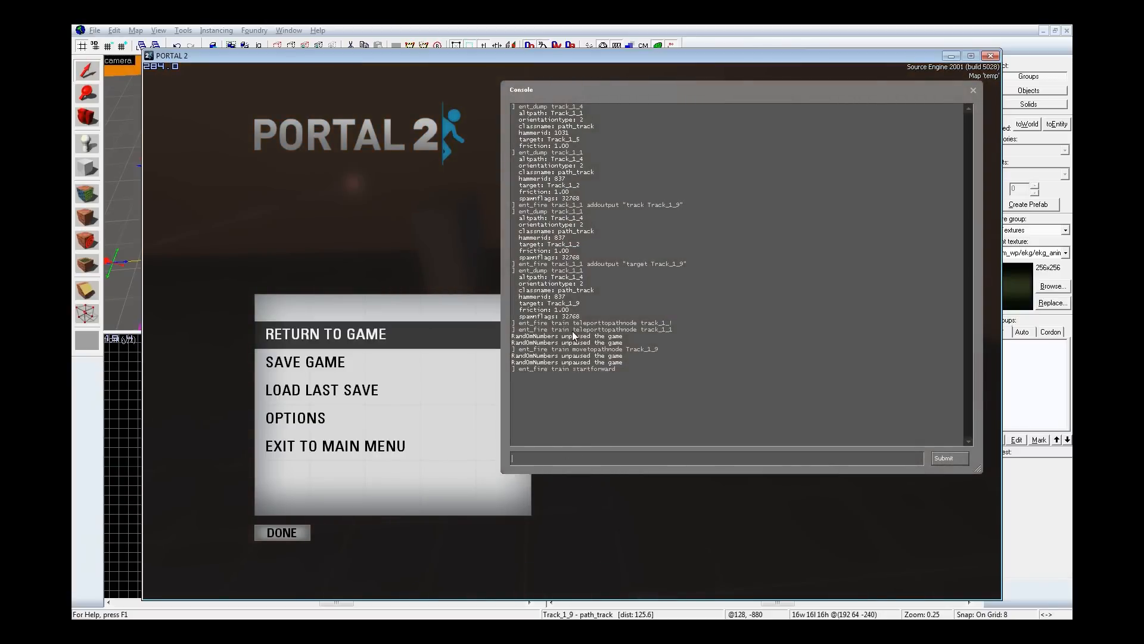
{"action": "key", "text": "Escape"}
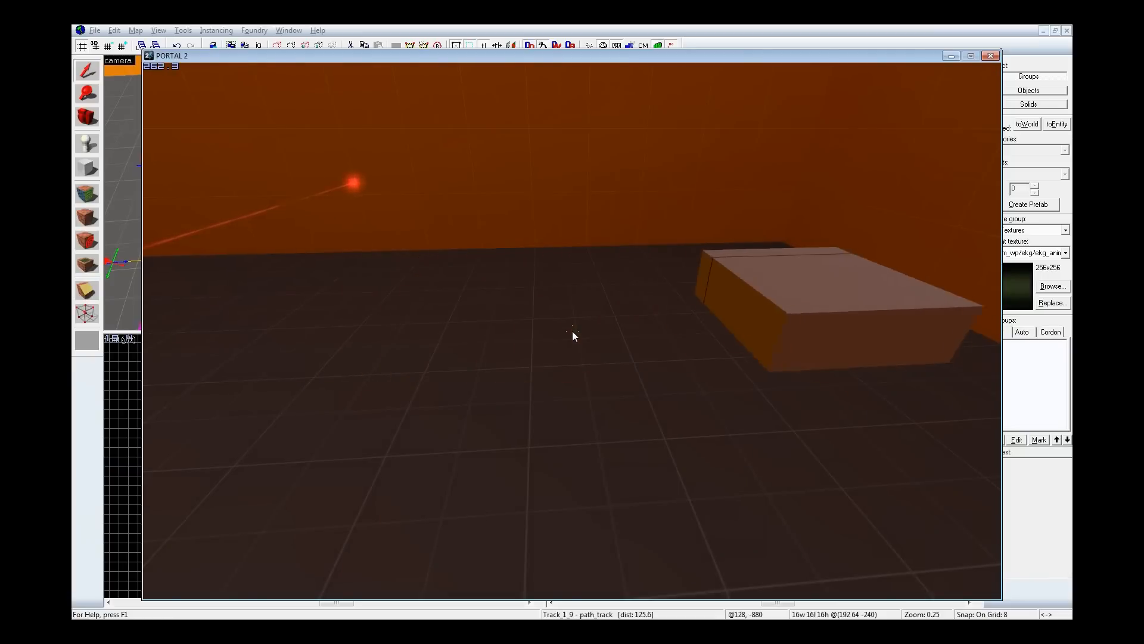
Step: Stop the train with "ent_fire train stop" and return it to the first node with "ent_fire train teleporttopathnode track_1_1"
{"action": "key", "text": "grave"}
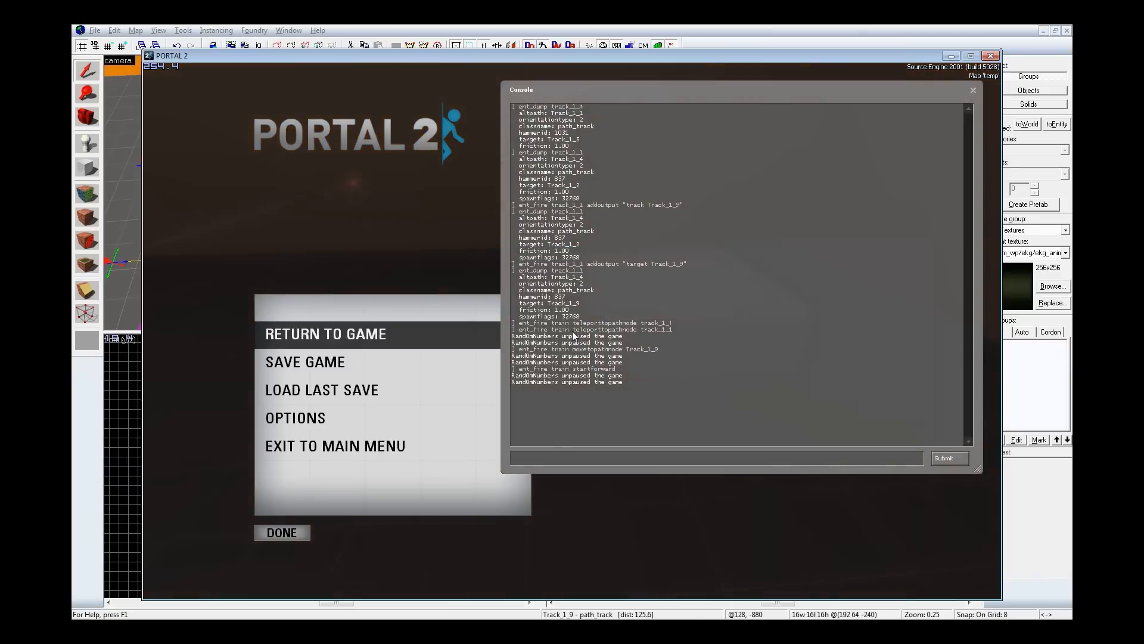
{"action": "type", "text": "ent_fire train stop"}
{"action": "key", "text": "Return"}
{"action": "key", "text": "Up"}
{"action": "key", "text": "Up"}
{"action": "key", "text": "ctrl+shift+Left"}
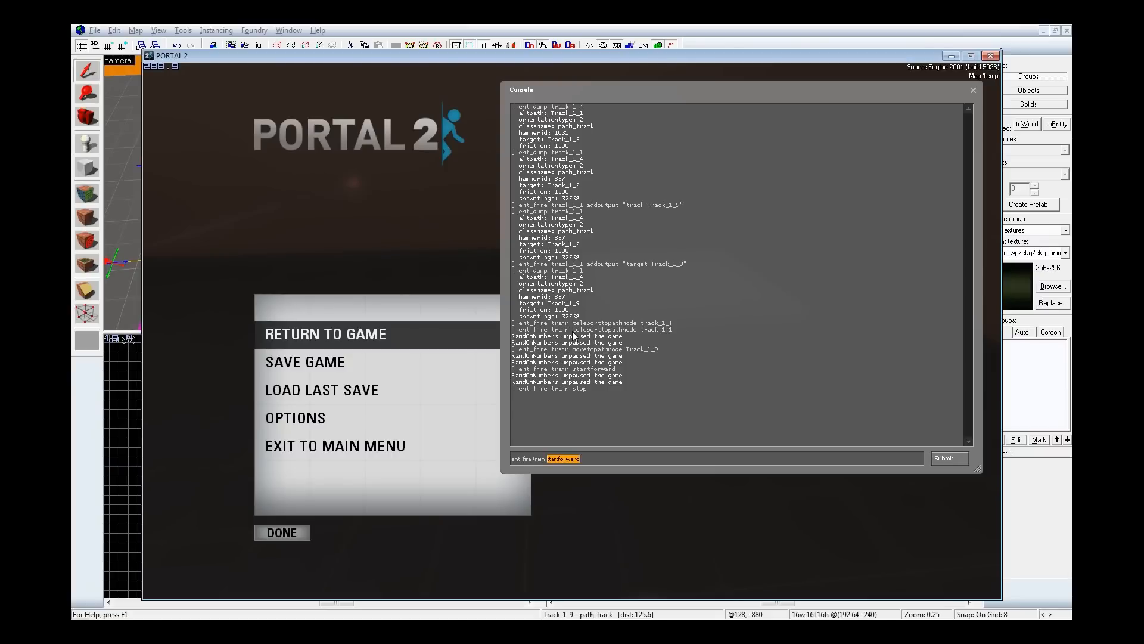
{"action": "key", "text": "BackSpace"}
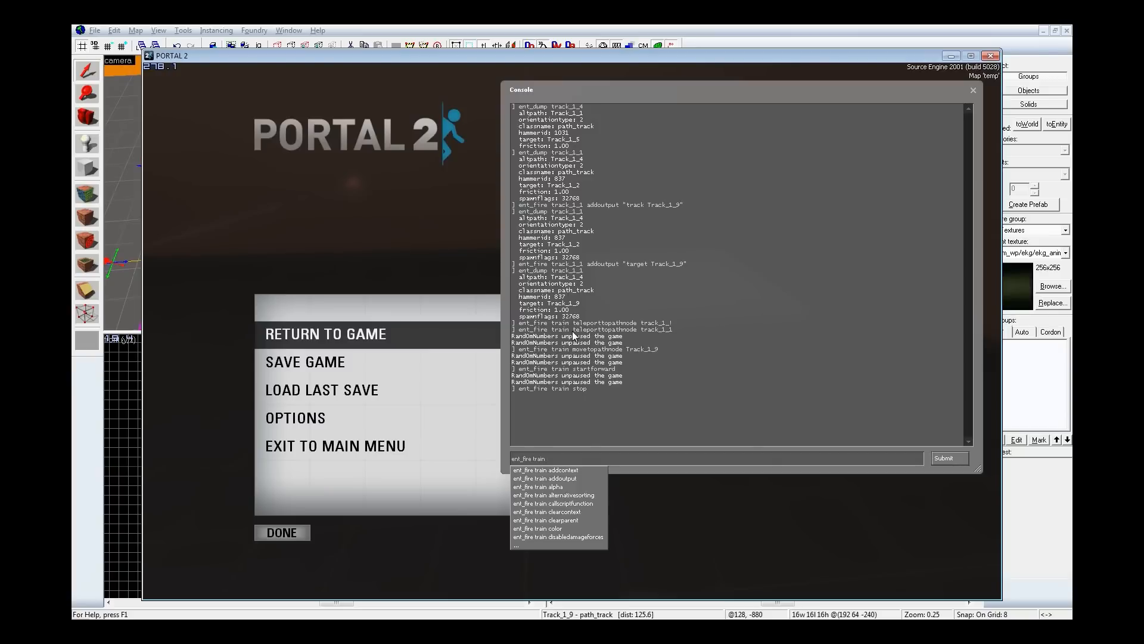
{"action": "type", "text": "teleporttopathnode"}
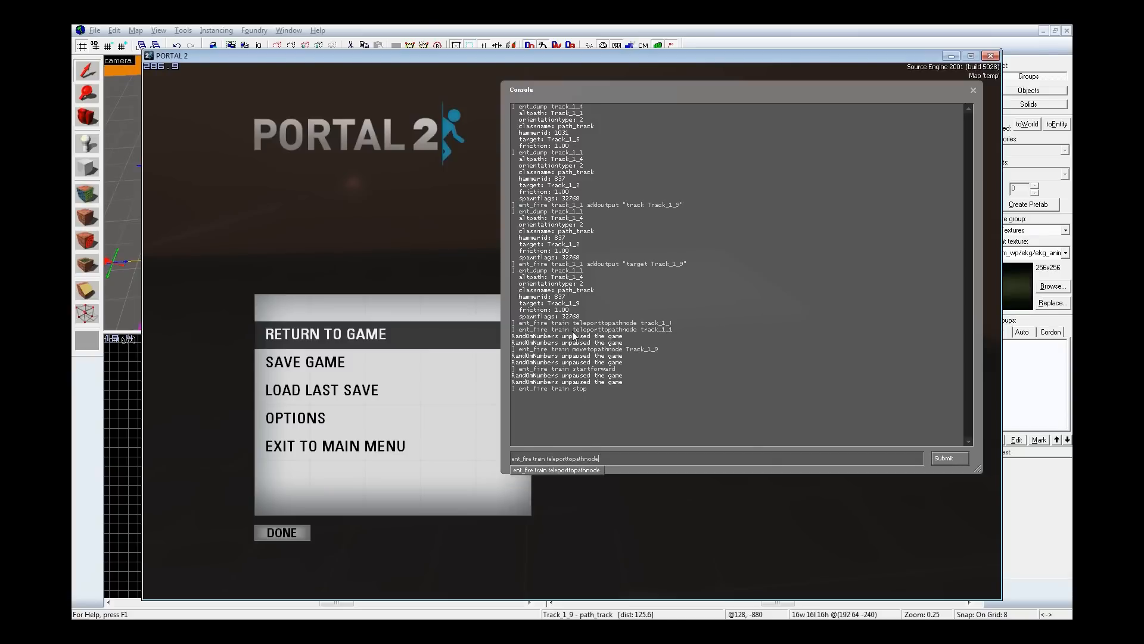
{"action": "type", "text": " track_1_1"}
{"action": "key", "text": "Return"}
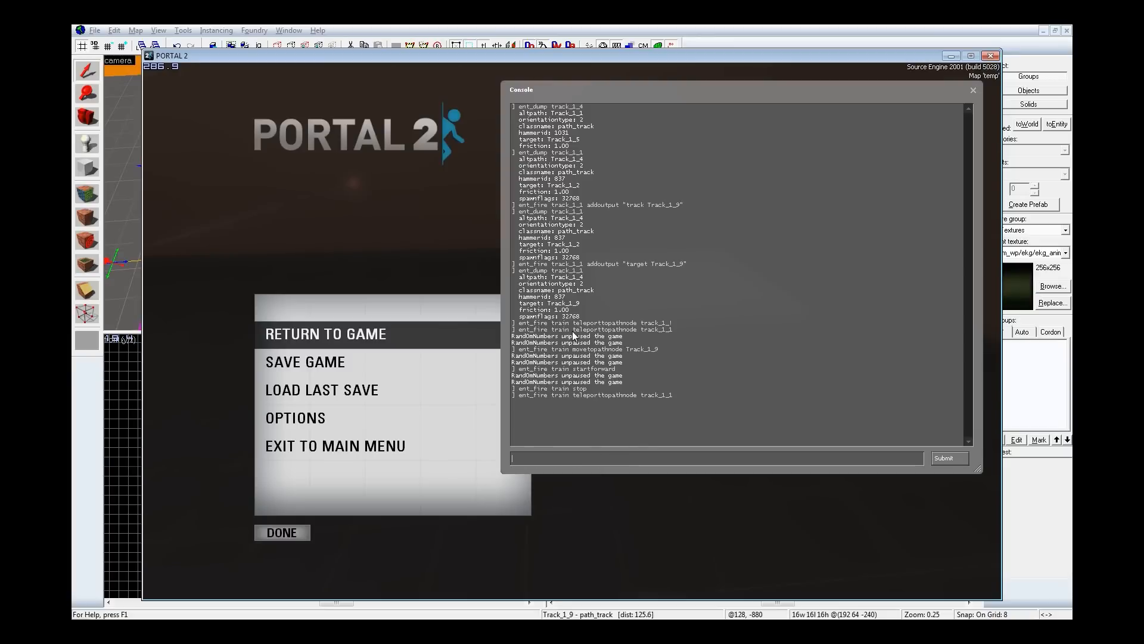
Step: Disable the first node's alternate path with "ent_fire track_1_1 disablealternatepath" and resume the game
{"action": "type", "text": "ent_fire track_1_1"}
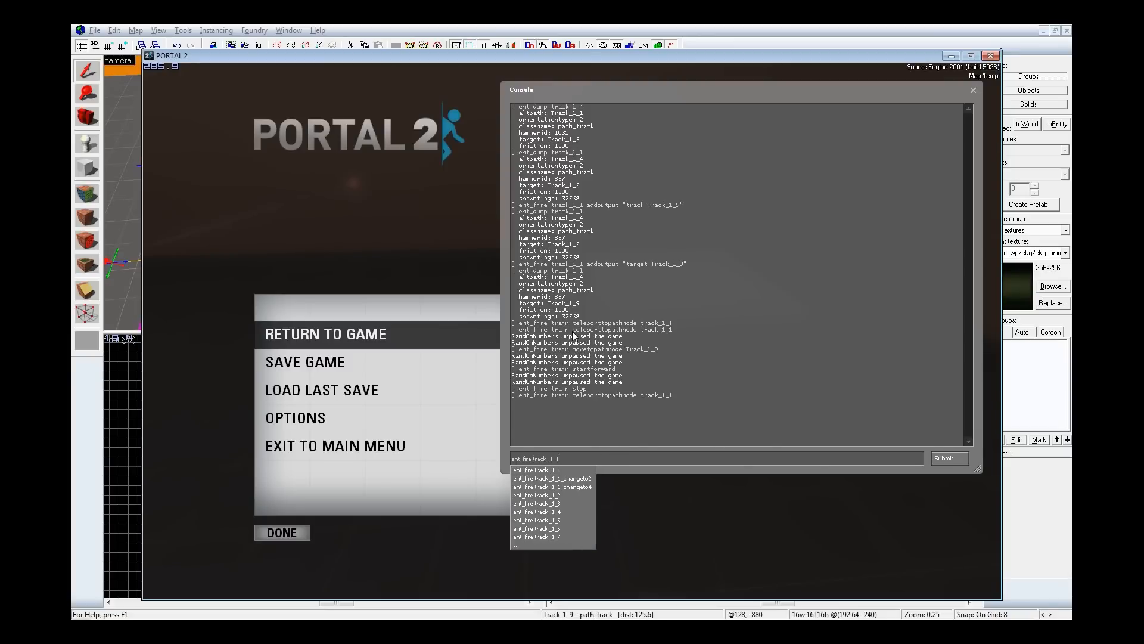
{"action": "type", "text": " dis"}
{"action": "key", "text": "Down"}
{"action": "key", "text": "Return"}
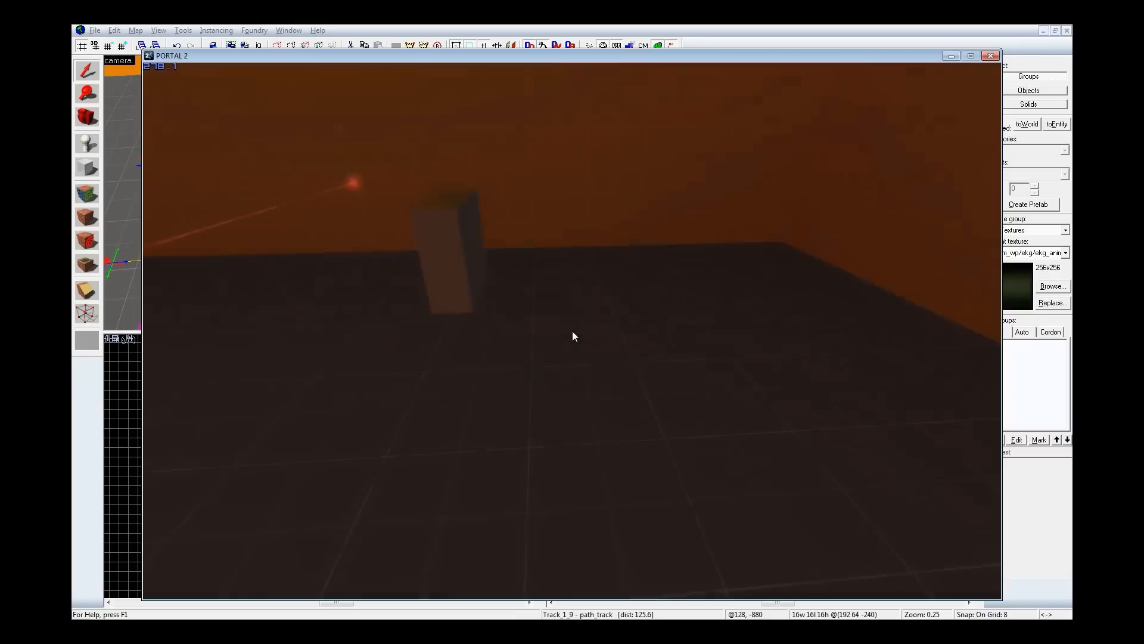
Step: Reissue "ent_fire train movetopathnode Track_1_9" from the console and resume the game
{"action": "key", "text": "Up"}
{"action": "key", "text": "Up"}
{"action": "key", "text": "Up"}
{"action": "key", "text": "Up"}
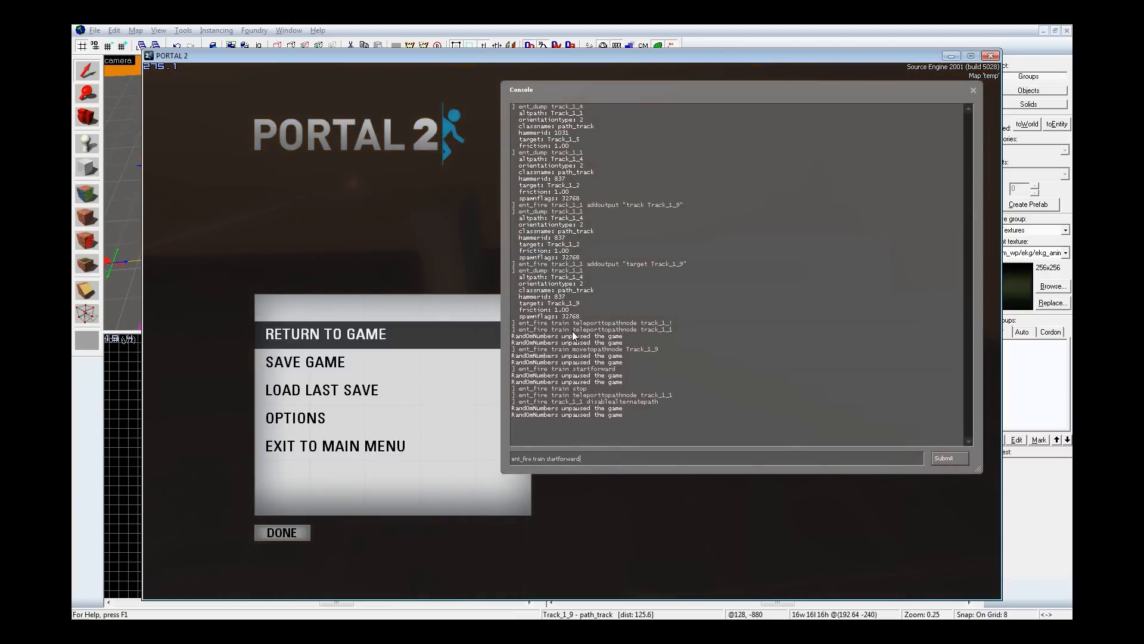
{"action": "key", "text": "Return"}
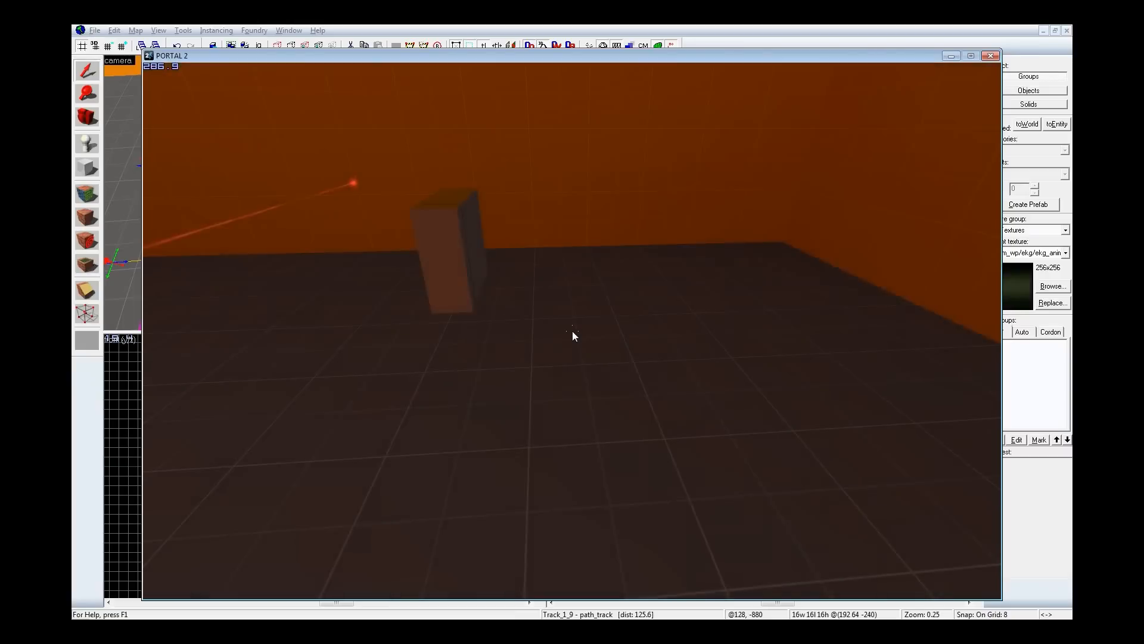
Step: Run "ent_fire train startforward" again and watch the train's route in the game
{"action": "type", "text": "ent_fire train startbackward"}
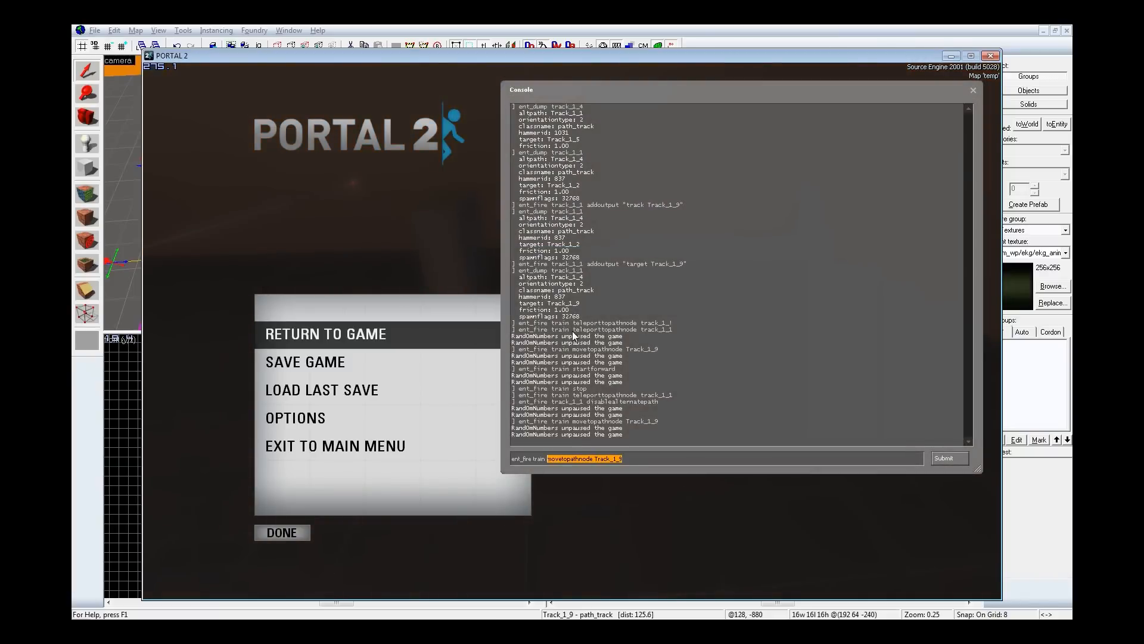
{"action": "key", "text": "Down"}
{"action": "key", "text": "Down"}
{"action": "key", "text": "Return"}
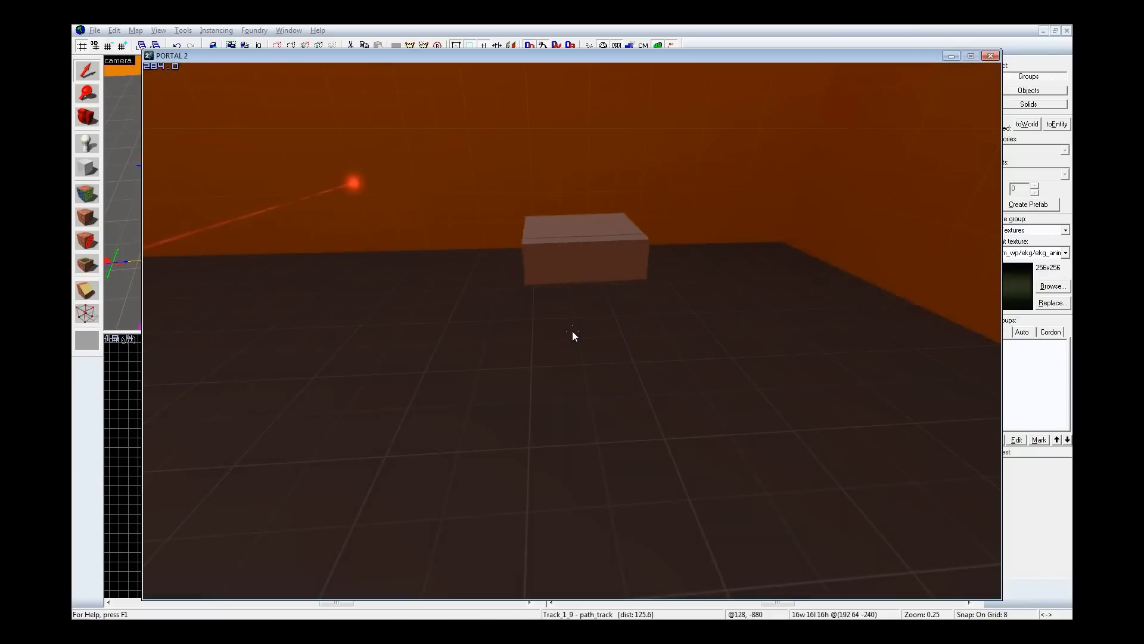
Step: Halt the moving train with "ent_fire train stop" and walk over to the two pedestal buttons
{"action": "key", "text": "Up"}
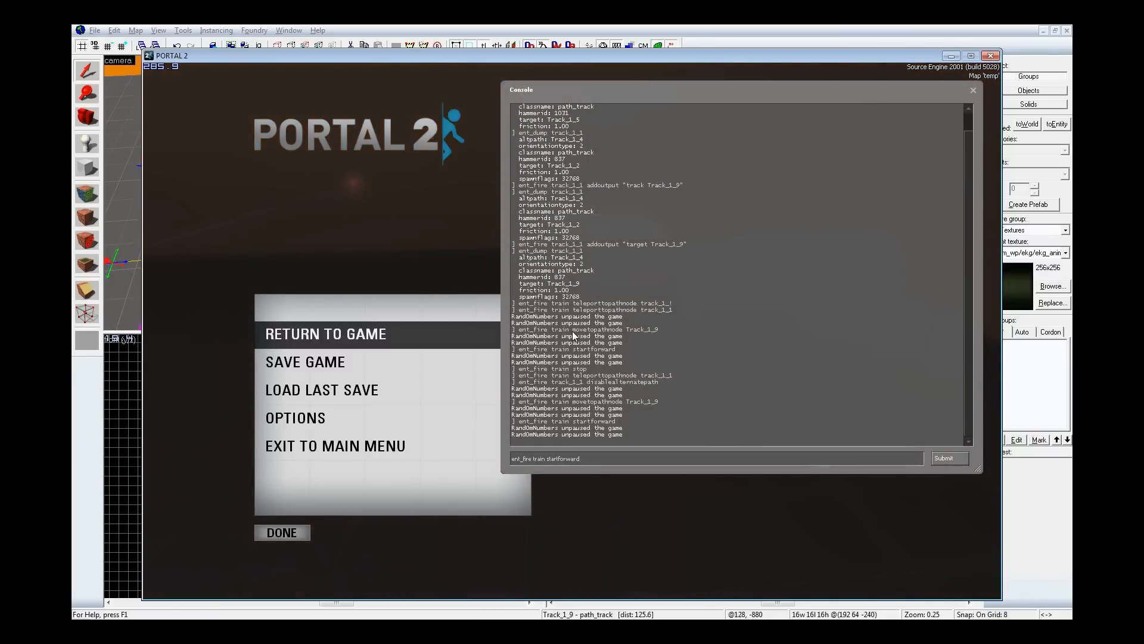
{"action": "key", "text": "BackSpace"}
{"action": "key", "text": "BackSpace"}
{"action": "key", "text": "BackSpace"}
{"action": "key", "text": "BackSpace"}
{"action": "key", "text": "BackSpace"}
{"action": "key", "text": "BackSpace"}
{"action": "key", "text": "BackSpace"}
{"action": "key", "text": "BackSpace"}
{"action": "key", "text": "BackSpace"}
{"action": "key", "text": "BackSpace"}
{"action": "key", "text": "BackSpace"}
{"action": "key", "text": "BackSpace"}
{"action": "type", "text": "stop"}
{"action": "key", "text": "Return"}
{"action": "key", "text": "grave"}
{"action": "key", "text": "w"}
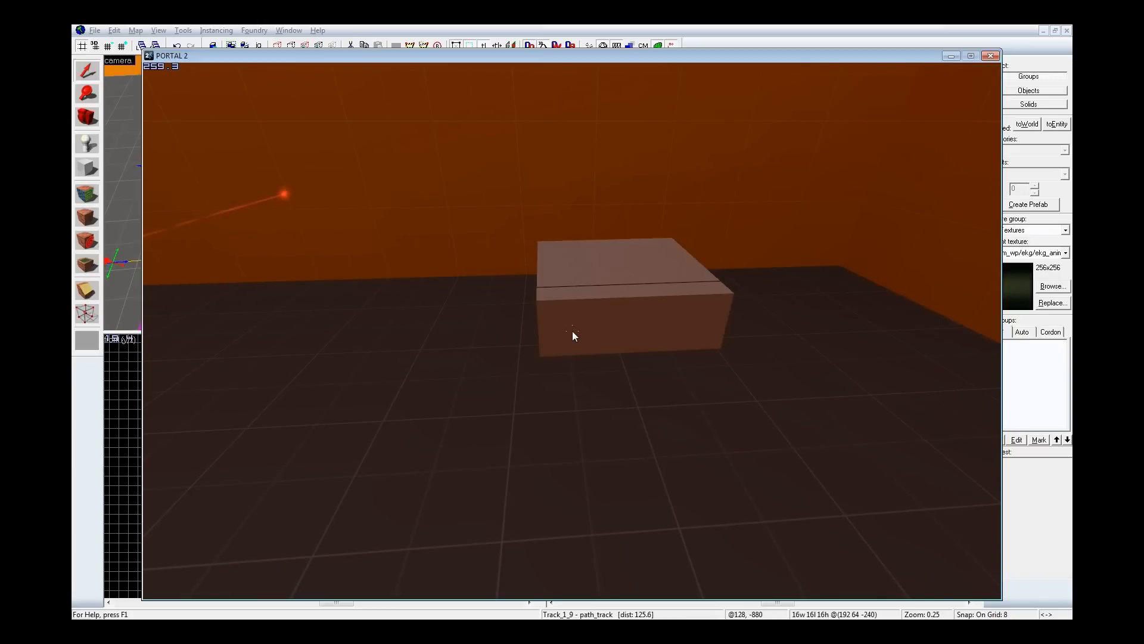
{"action": "key", "text": "s"}
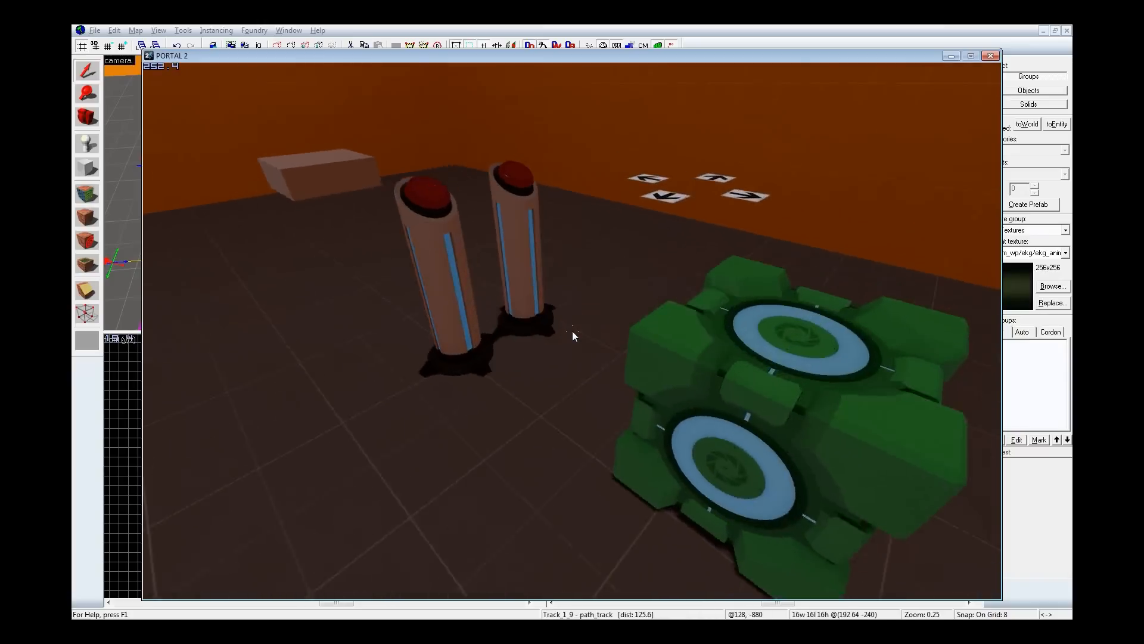
{"action": "key", "text": "a"}
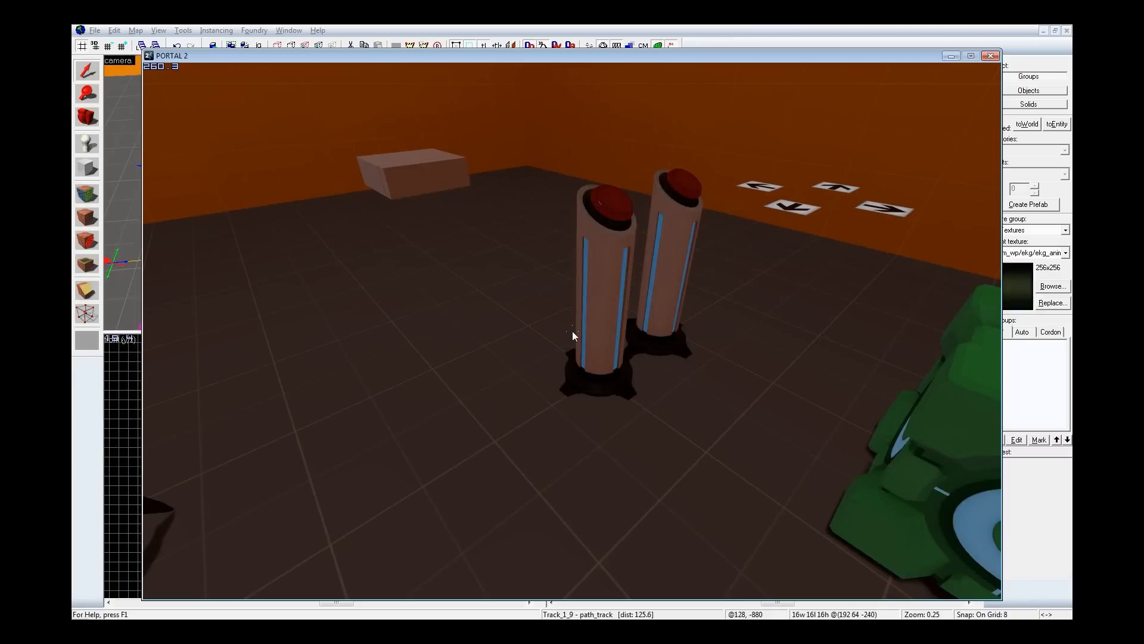
Step: In Hammer, examine the pedestal button's output and the Track_1_1_ChangeTo4 entity's Target entity and New Target properties
{"action": "key", "text": "Escape"}
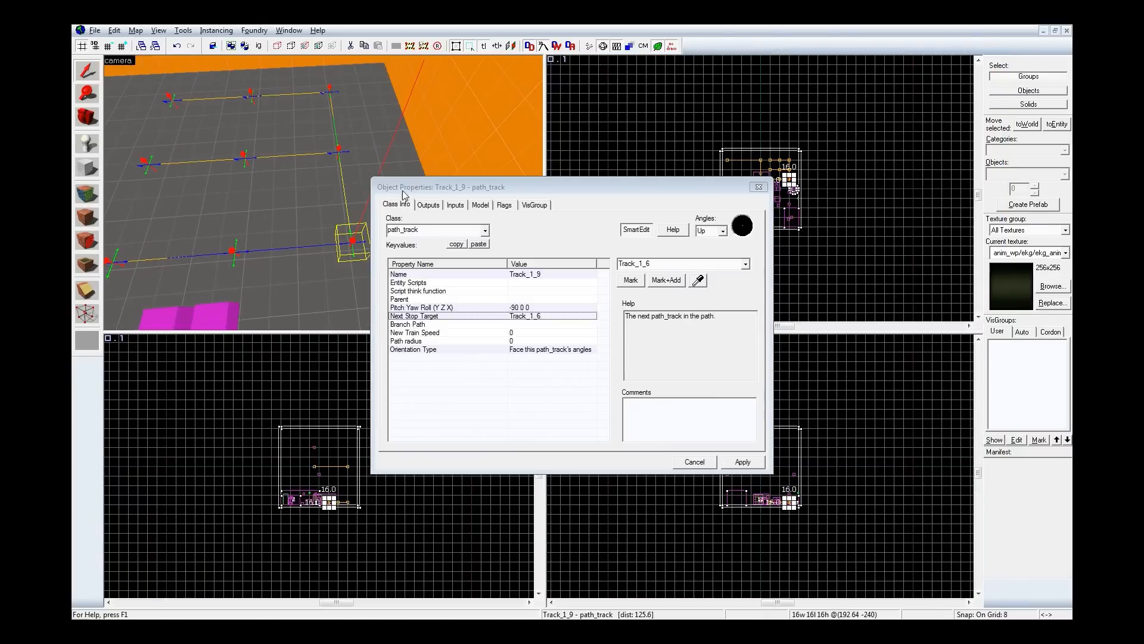
{"action": "key", "text": "z"}
{"action": "key", "text": "a"}
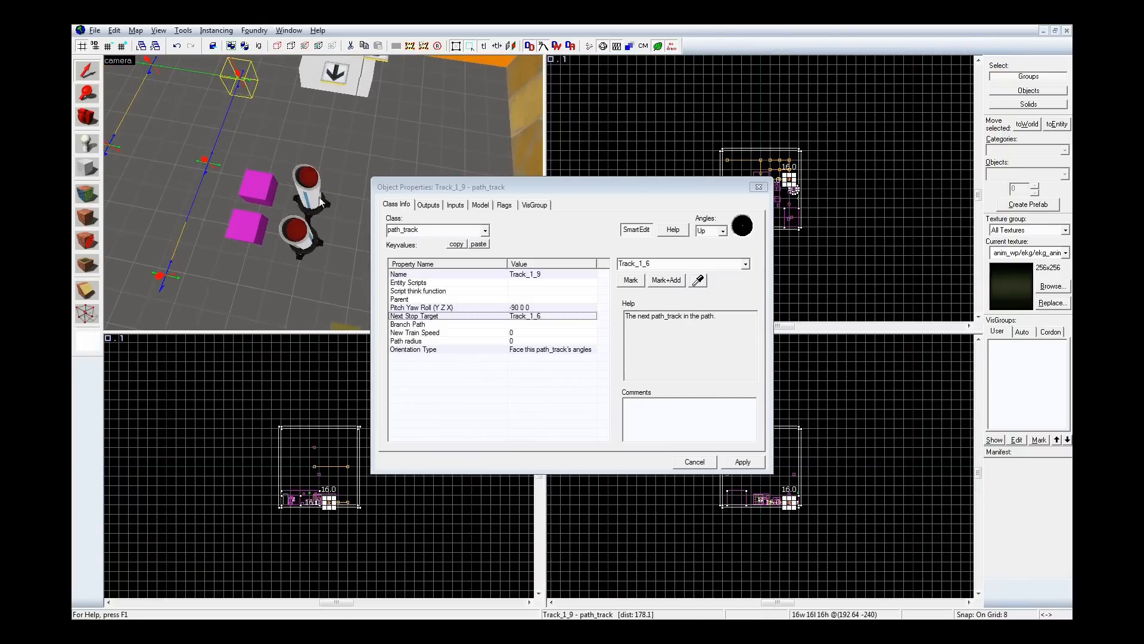
{"action": "left_click", "coordinate": [305, 236]}
{"action": "left_click", "coordinate": [436, 204]}
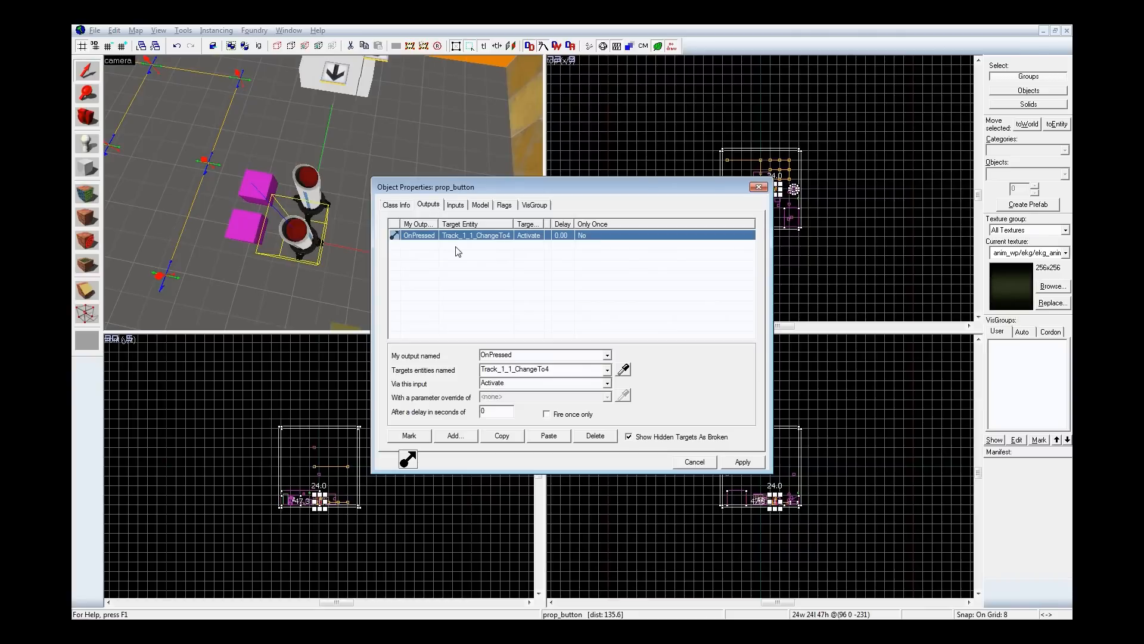
{"action": "left_click", "coordinate": [253, 233]}
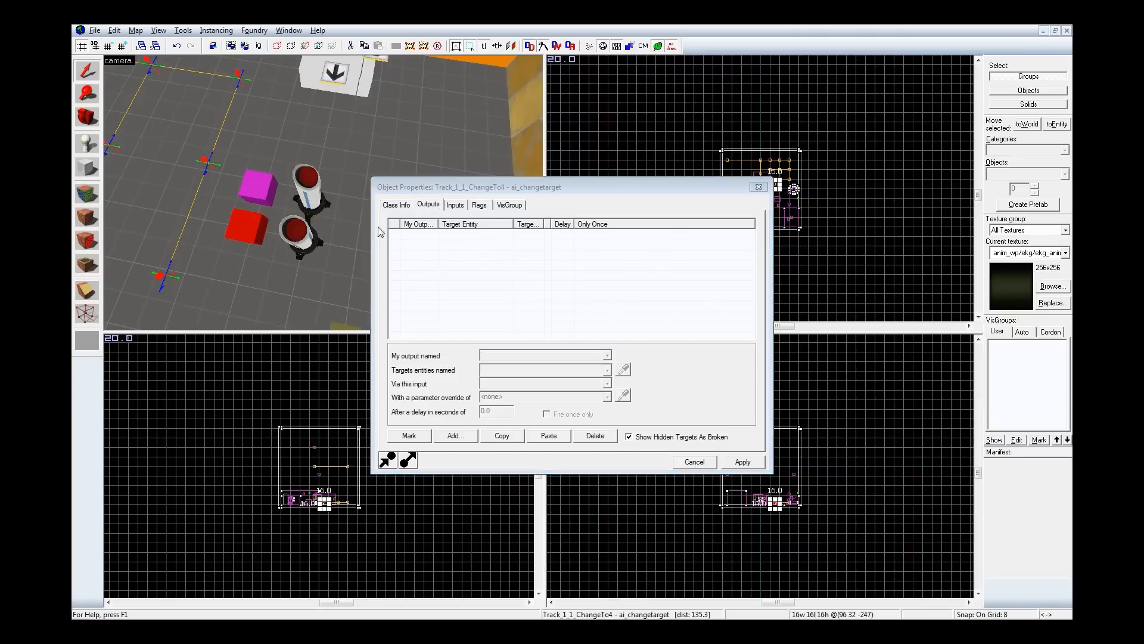
{"action": "left_click", "coordinate": [404, 206]}
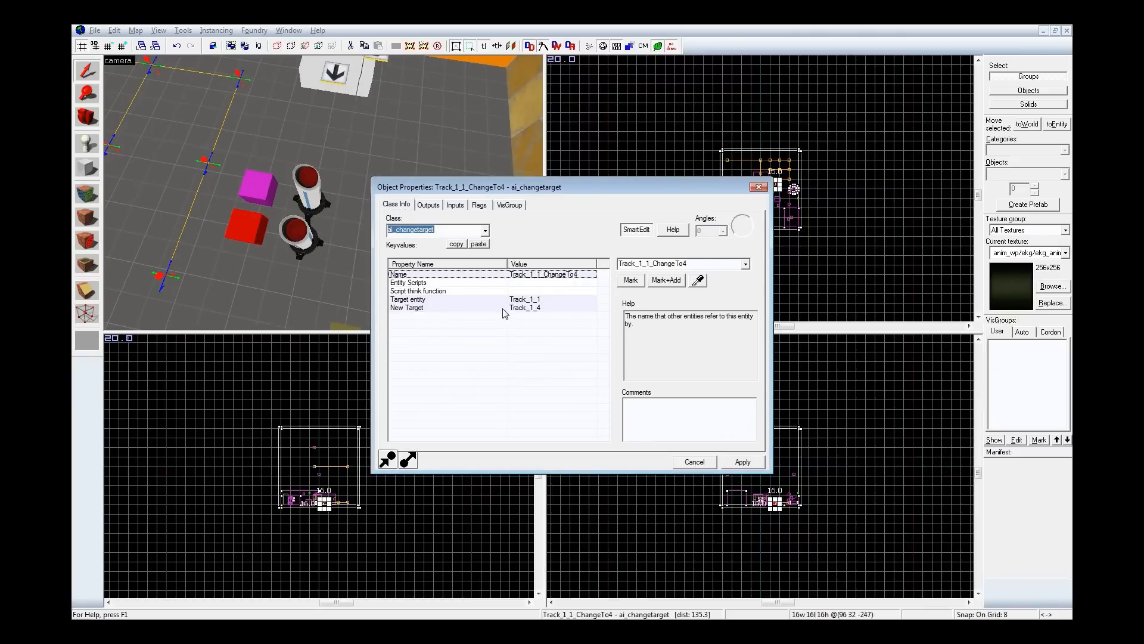
{"action": "left_click", "coordinate": [471, 302]}
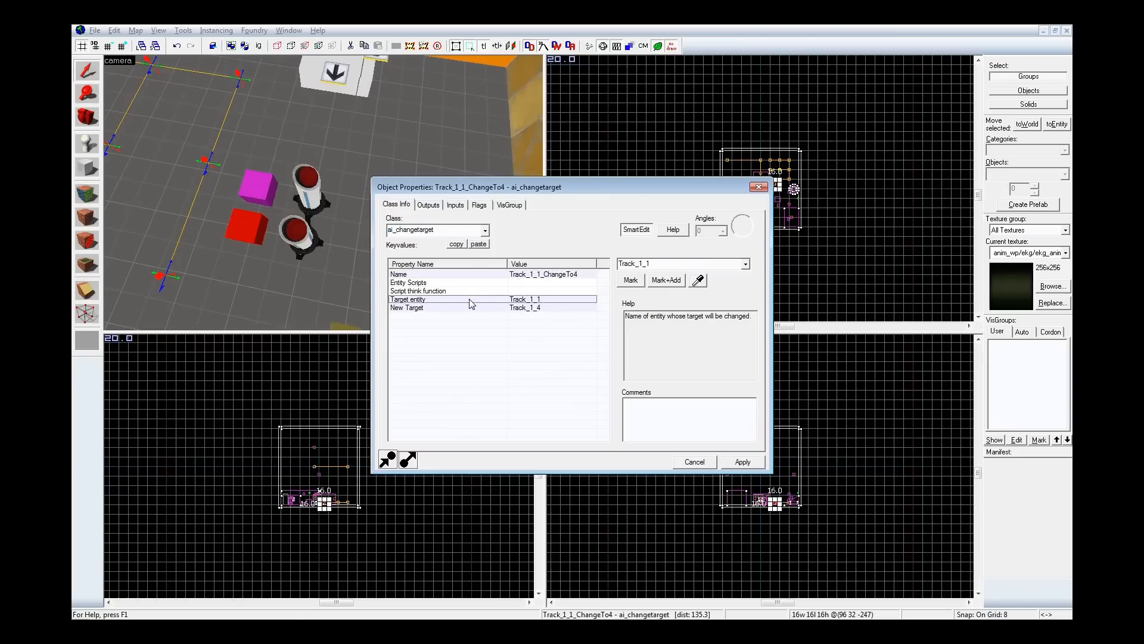
{"action": "left_click", "coordinate": [478, 308]}
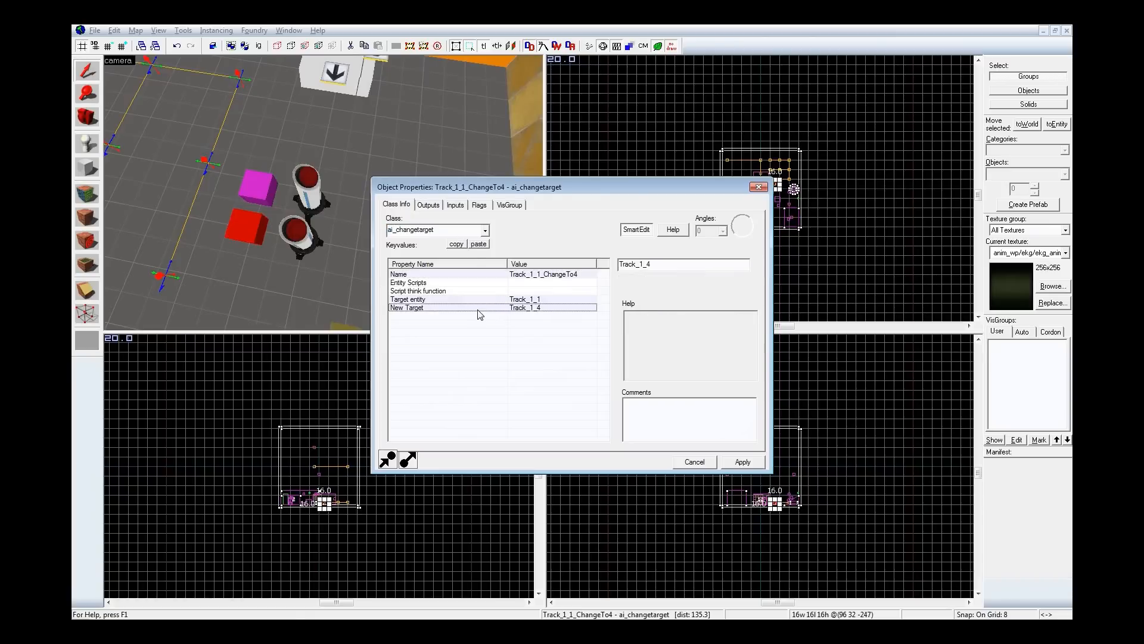
{"action": "key", "text": "z"}
{"action": "key", "text": "z"}
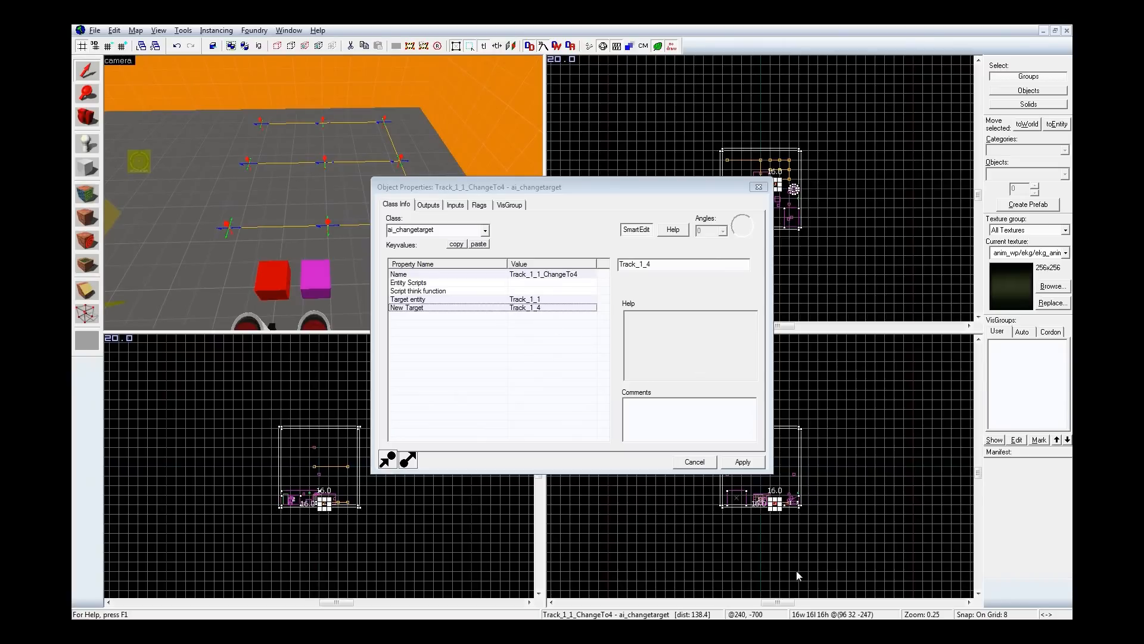
Step: Back in Portal 2, clear the console and check the first node's keyvalues with "ent_dump track_1_1"
{"action": "key", "text": "alt+Tab"}
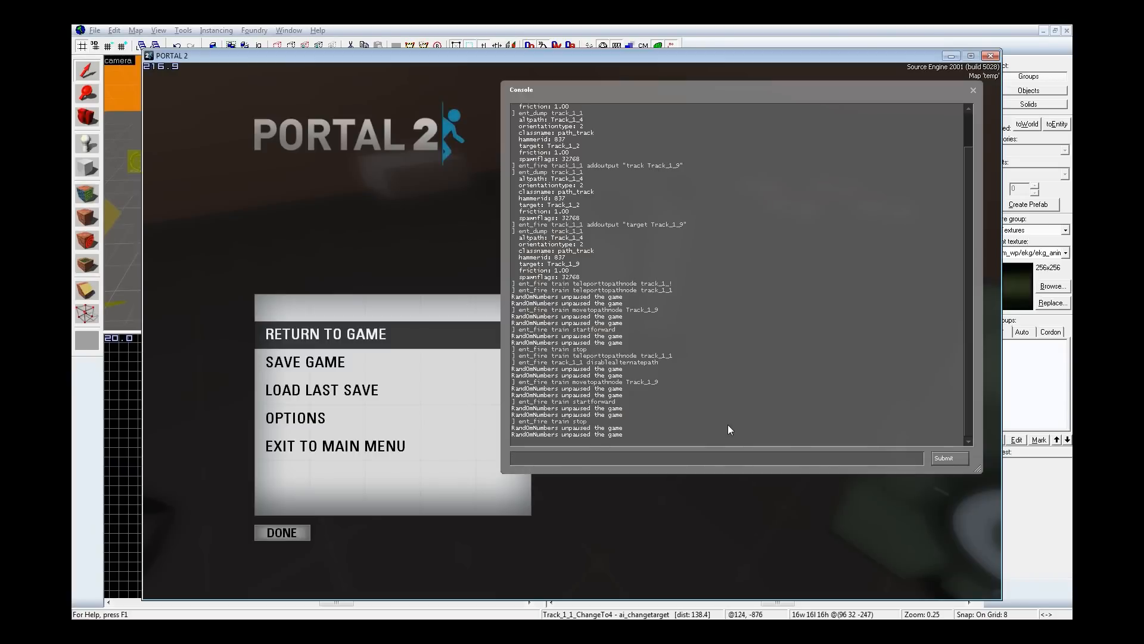
{"action": "type", "text": "clear"}
{"action": "key", "text": "Return"}
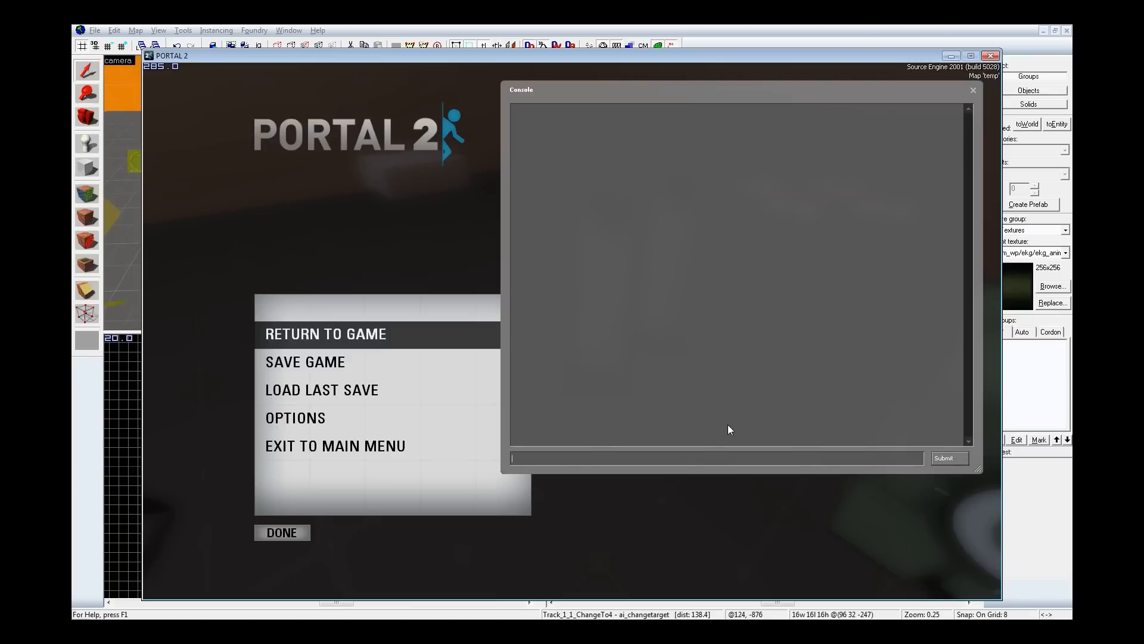
{"action": "type", "text": "ent_dump track_1_1"}
{"action": "key", "text": "Return"}
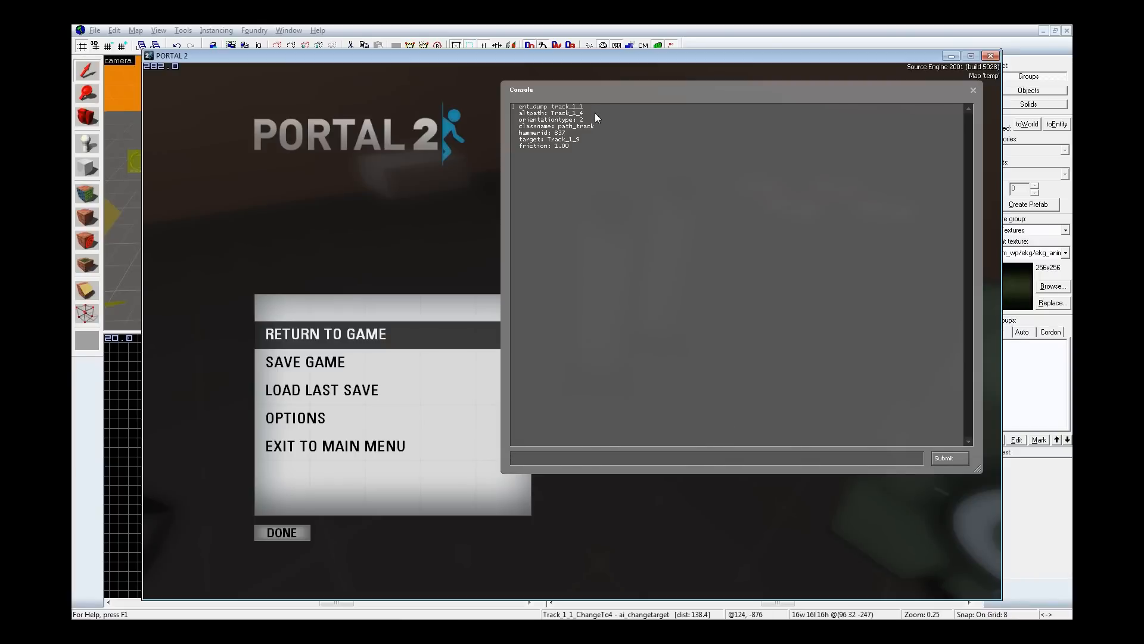
{"action": "key", "text": "Escape"}
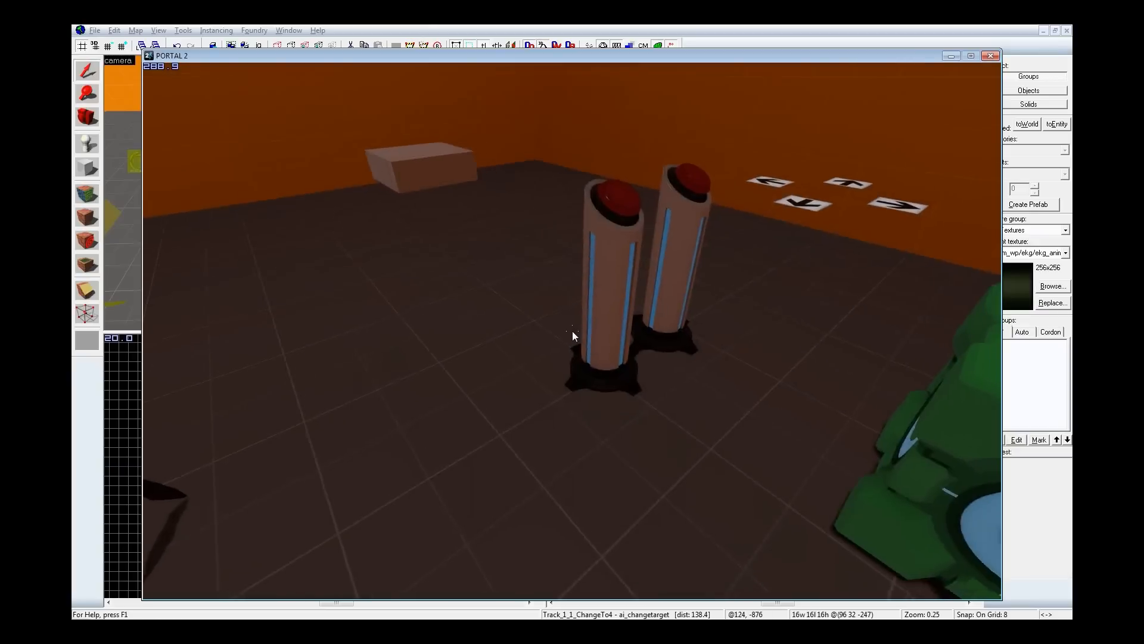
Step: Turn on detailed entity event logging with the console command "developer 3" and return to the game
{"action": "key", "text": "grave"}
{"action": "type", "text": "d"}
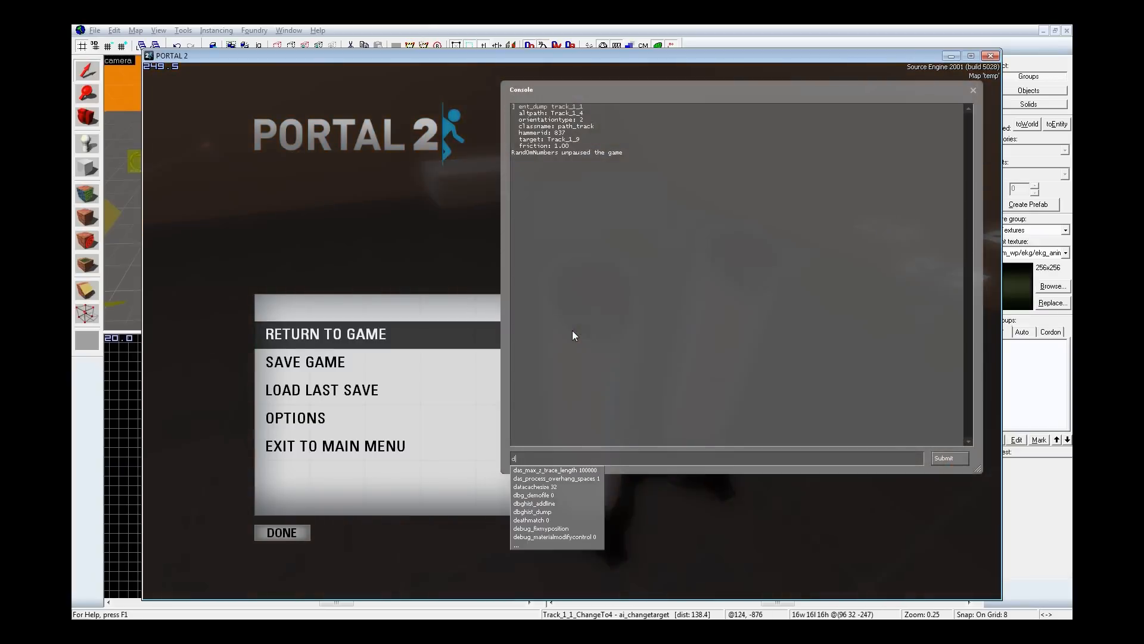
{"action": "type", "text": "eveloper 1"}
{"action": "key", "text": "Return"}
{"action": "key", "text": "Escape"}
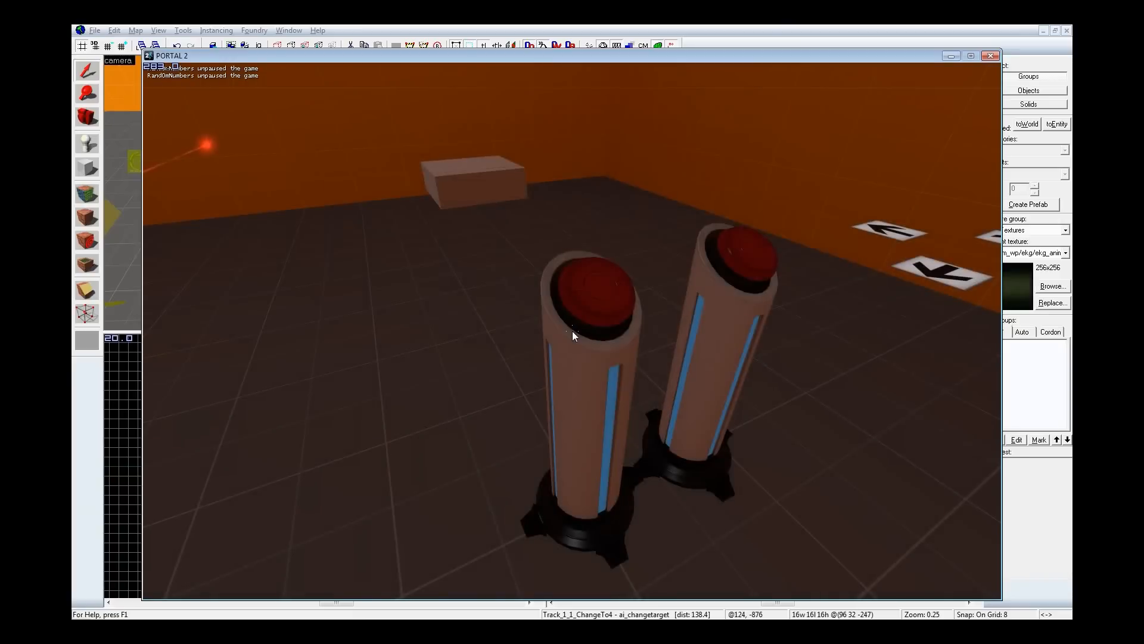
Step: Activate the nearer pedestal button to trigger Track_1_1_ChangeTo4 and read the logged inputs and outputs in the console
{"action": "key", "text": "e"}
{"action": "key", "text": "w"}
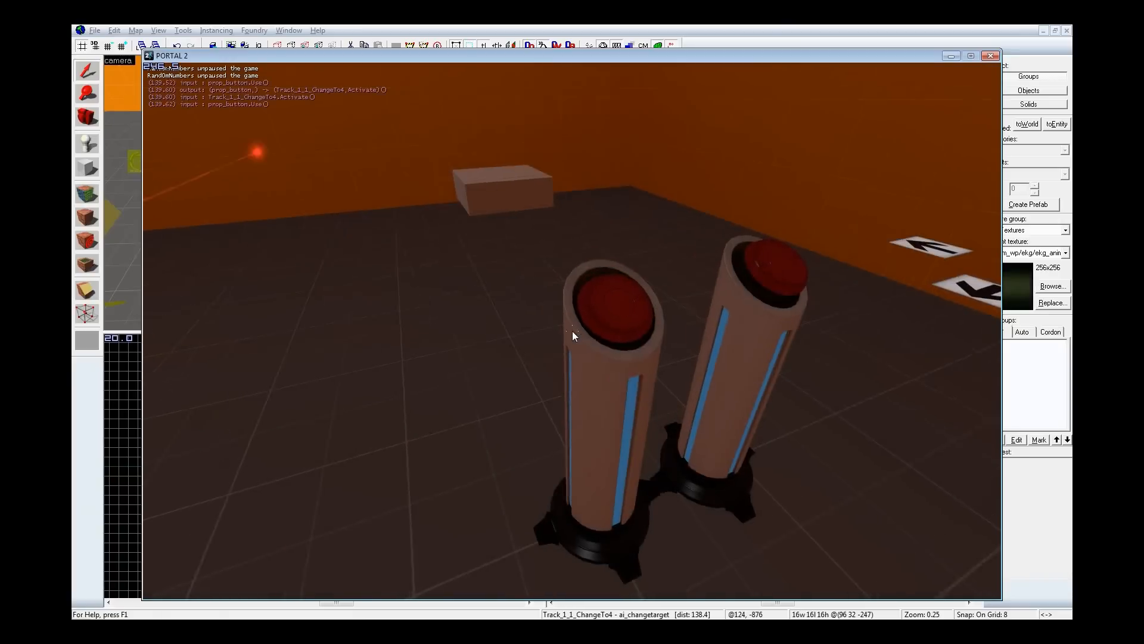
{"action": "key", "text": "grave"}
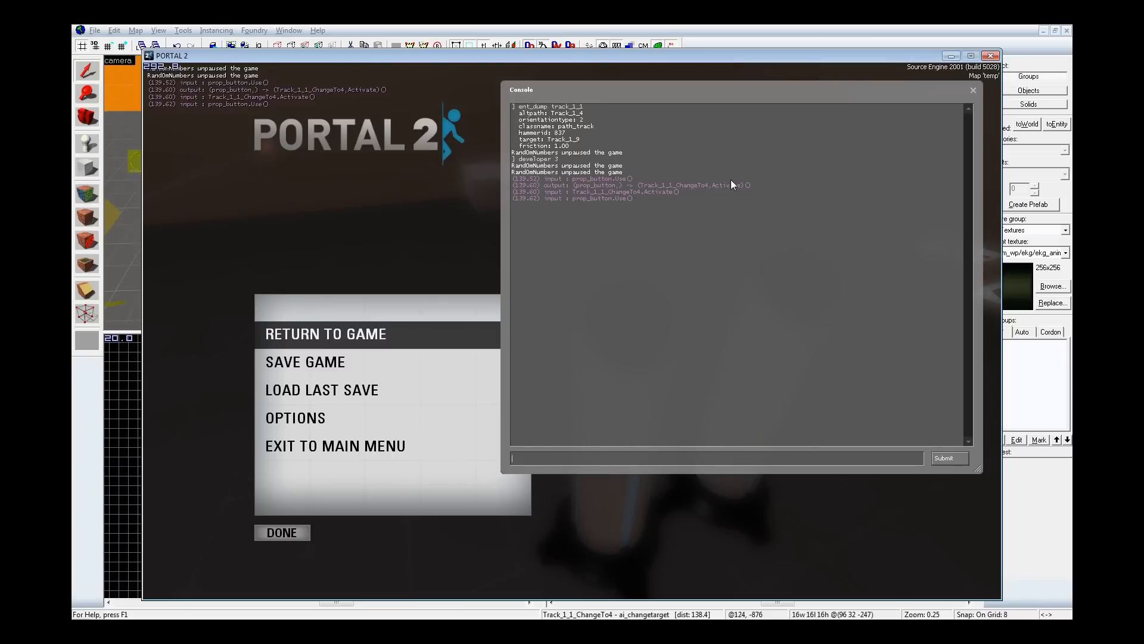
{"action": "key", "text": "Escape"}
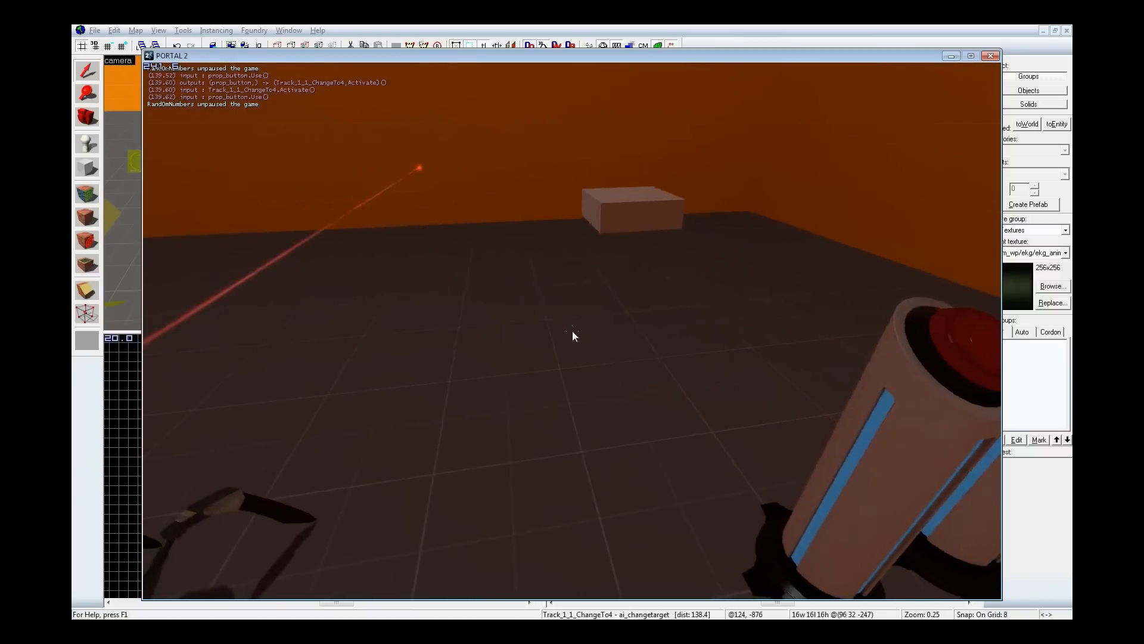
Step: Teleport the train to the first node with the console command "ent_fire train teleporttopathnode track_1_1"
{"action": "key", "text": "grave"}
{"action": "type", "text": "ent_dump track_1_1"}
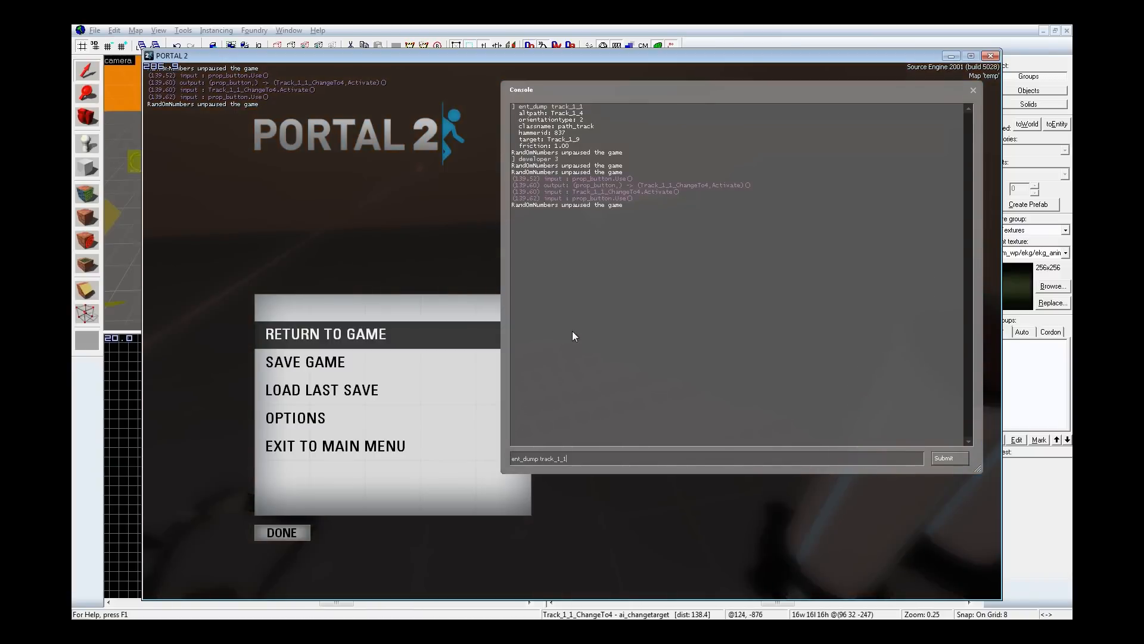
{"action": "key", "text": "BackSpace"}
{"action": "key", "text": "BackSpace"}
{"action": "key", "text": "BackSpace"}
{"action": "key", "text": "BackSpace"}
{"action": "key", "text": "BackSpace"}
{"action": "key", "text": "BackSpace"}
{"action": "key", "text": "BackSpace"}
{"action": "key", "text": "BackSpace"}
{"action": "key", "text": "BackSpace"}
{"action": "key", "text": "BackSpace"}
{"action": "key", "text": "BackSpace"}
{"action": "key", "text": "BackSpace"}
{"action": "key", "text": "BackSpace"}
{"action": "key", "text": "BackSpace"}
{"action": "type", "text": "fire train"}
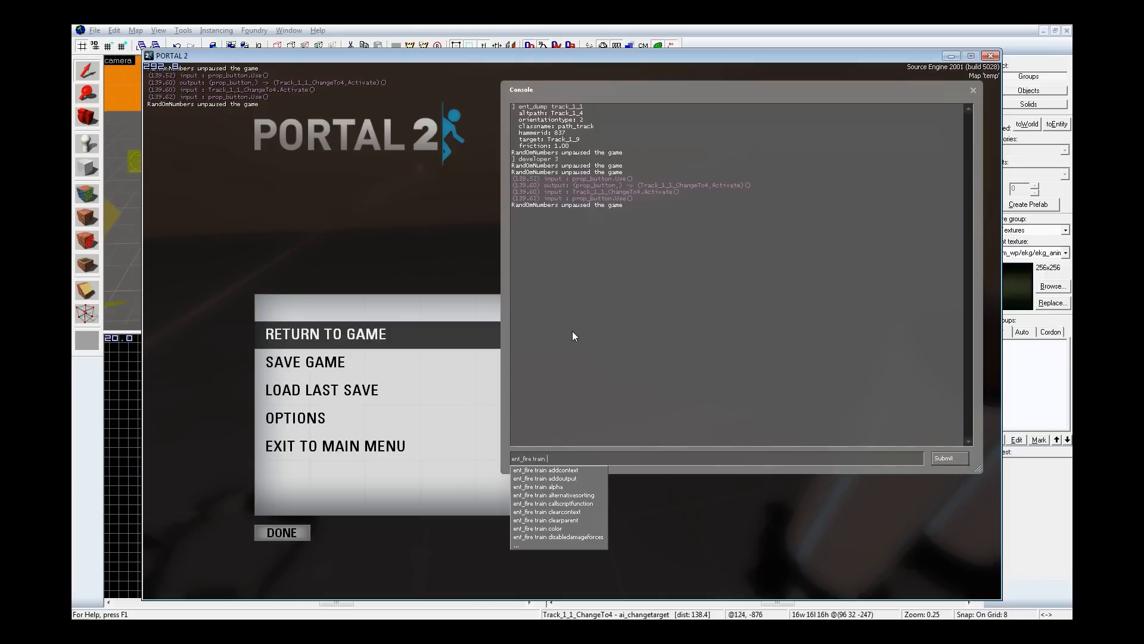
{"action": "type", "text": "tele"}
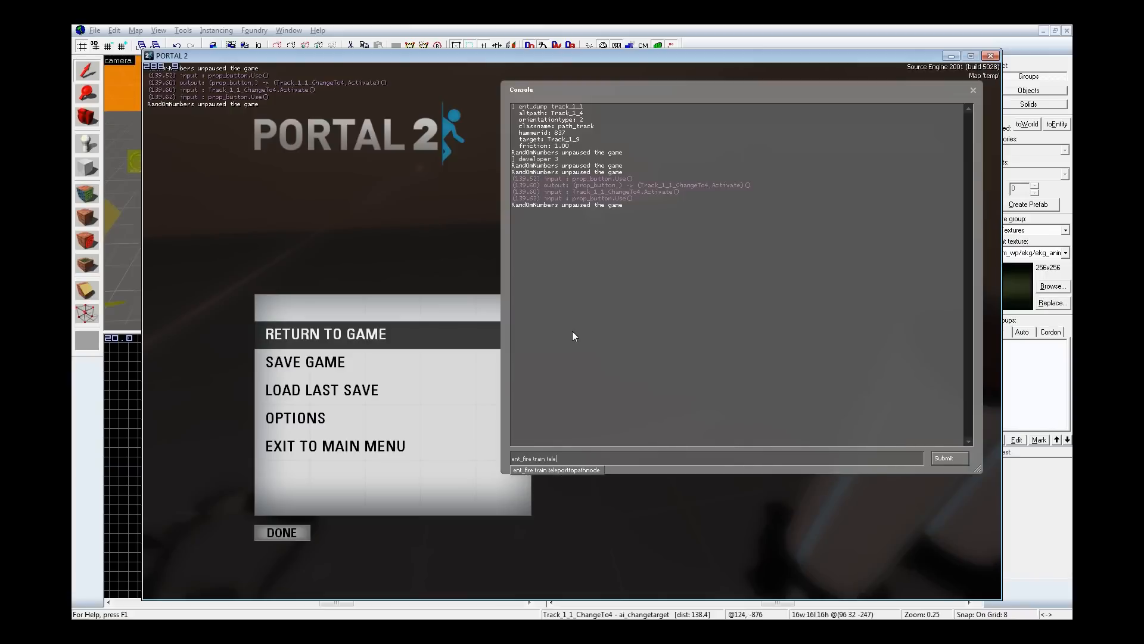
{"action": "type", "text": "porttopathnode track_1_1"}
{"action": "key", "text": "Return"}
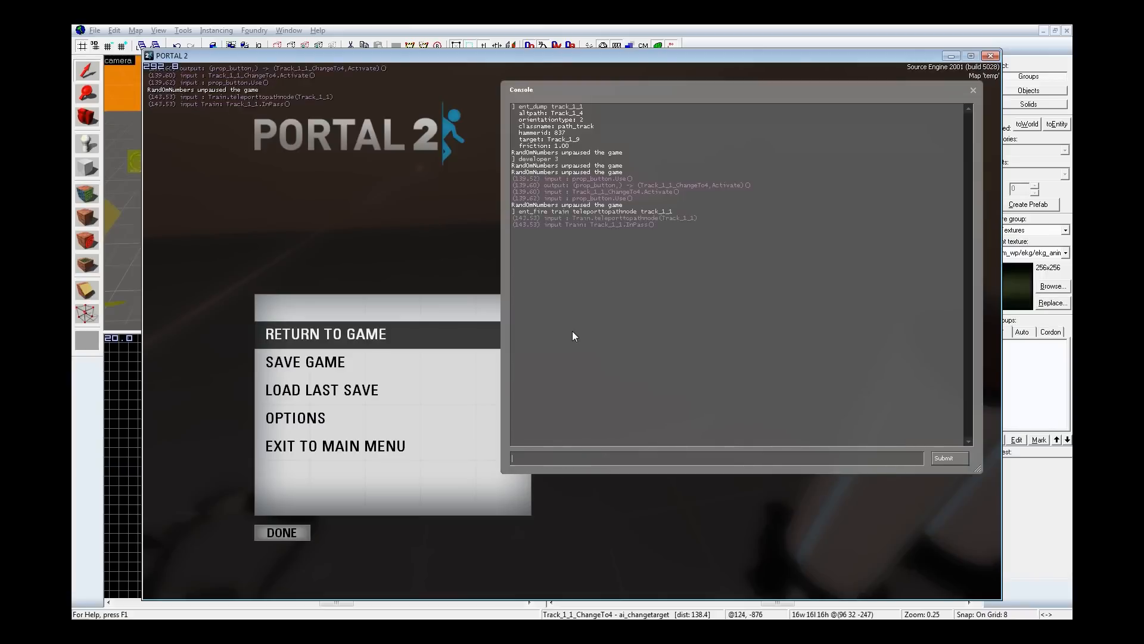
Step: Check the first node's target keyvalue with the console command "ent_dump track_1_1"
{"action": "key", "text": "Up"}
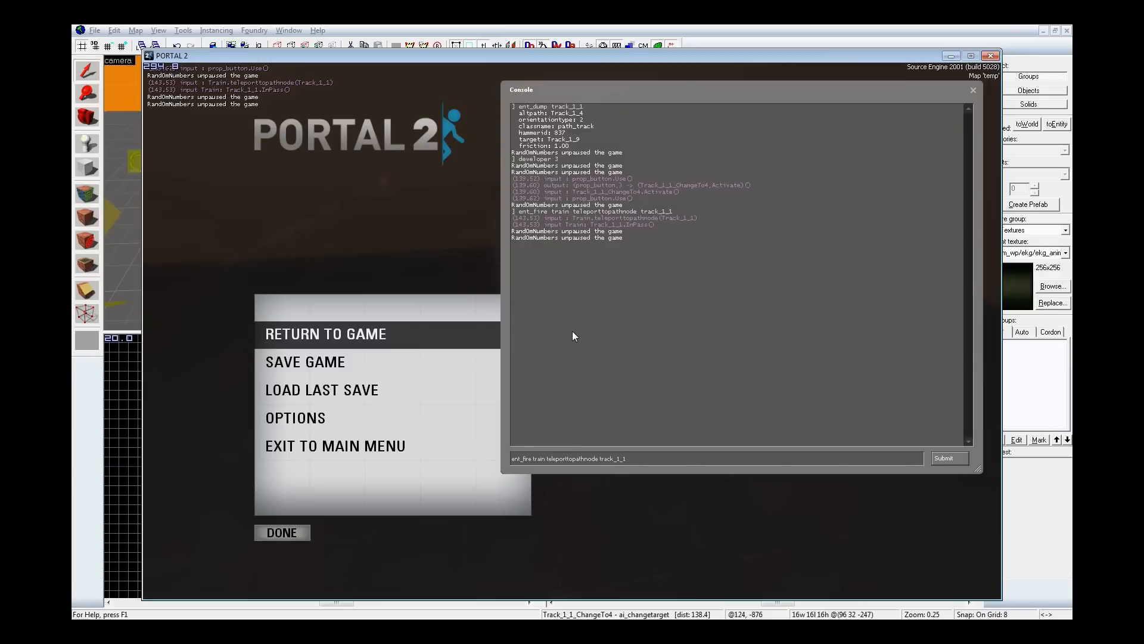
{"action": "key", "text": "ctrl+a"}
{"action": "type", "text": "ent_d"}
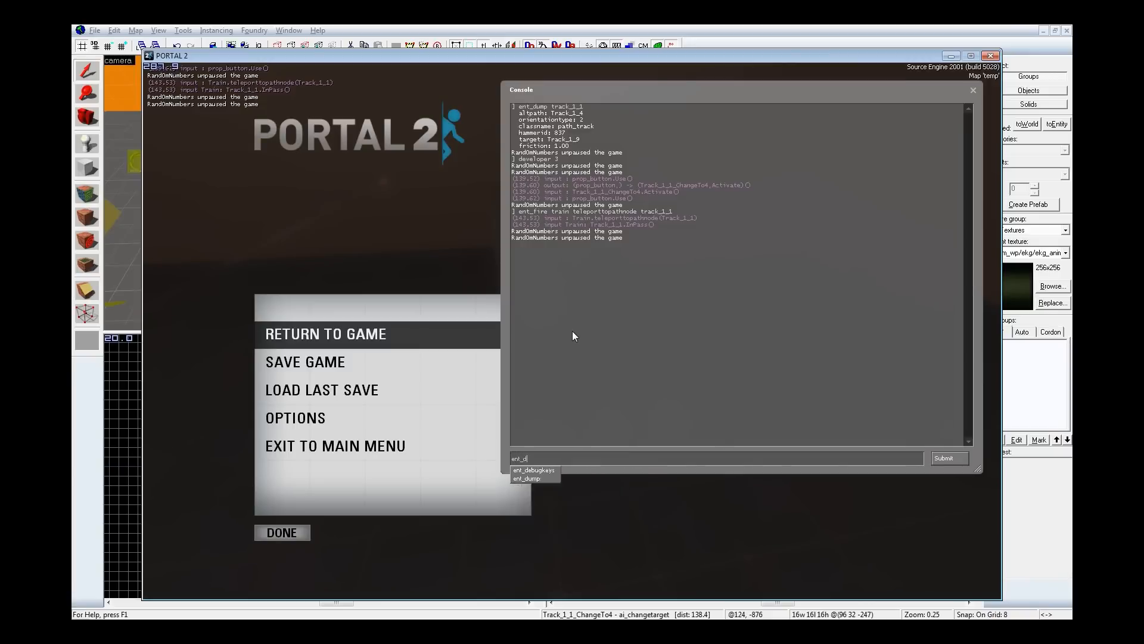
{"action": "type", "text": "ump track_1_1"}
{"action": "key", "text": "Return"}
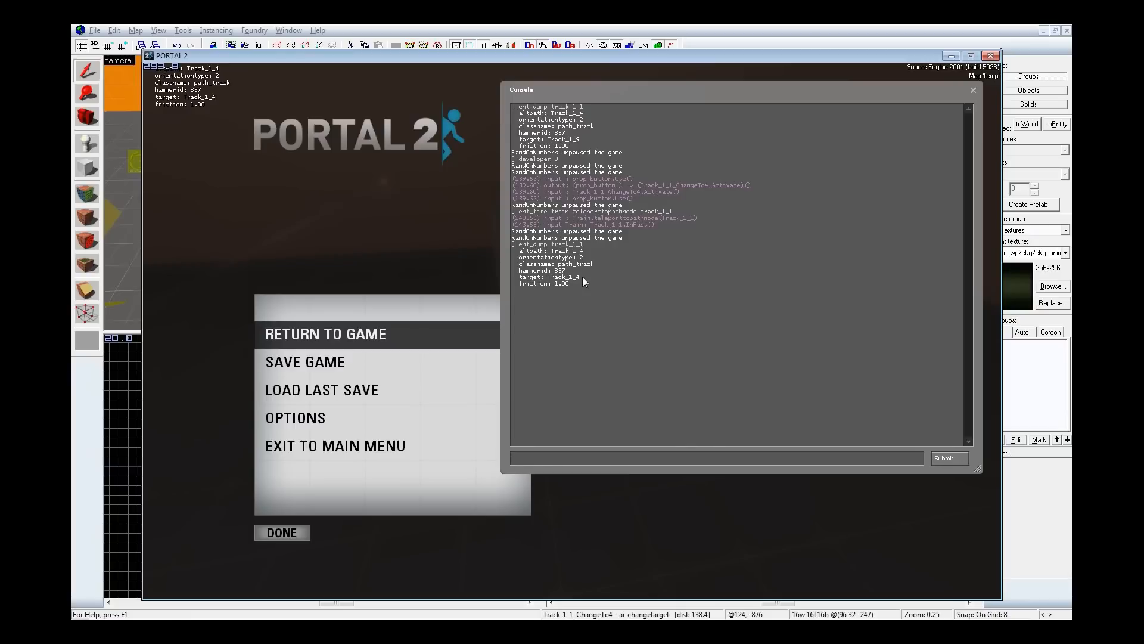
Step: Set the train moving with "ent_fire train startforward" and return to the game to watch its route
{"action": "key", "text": "Up"}
{"action": "key", "text": "Up"}
{"action": "key", "text": "ctrl+shift+Left"}
{"action": "key", "text": "ctrl+shift+Left"}
{"action": "type", "text": "s"}
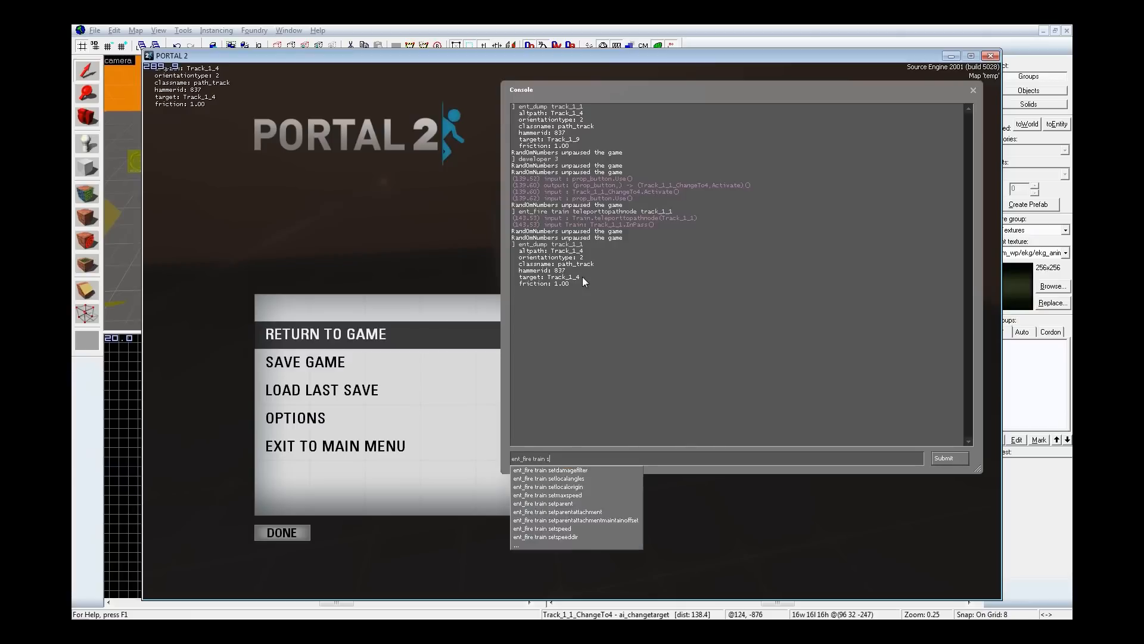
{"action": "type", "text": "tartforward"}
{"action": "key", "text": "Return"}
{"action": "key", "text": "Escape"}
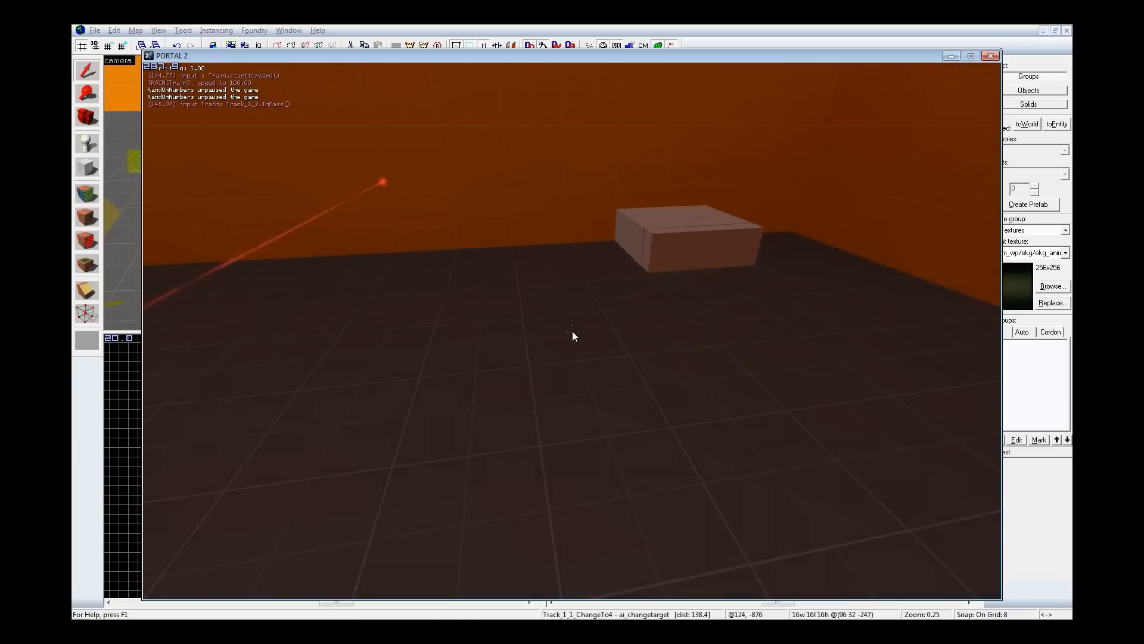
Step: Halt the moving train with the console command "ent_fire train stop" and return to the game
{"action": "key", "text": "grave"}
{"action": "type", "text": "stop"}
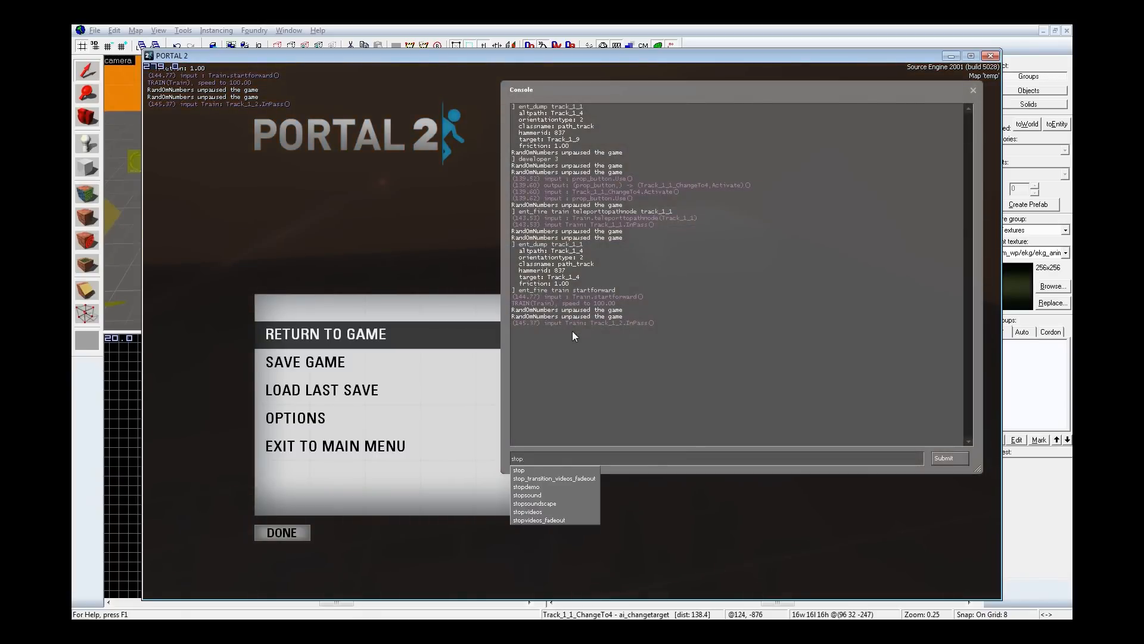
{"action": "key", "text": "Up"}
{"action": "key", "text": "Up"}
{"action": "key", "text": "Up"}
{"action": "key", "text": "ctrl+shift+Left"}
{"action": "key", "text": "ctrl+shift+Left"}
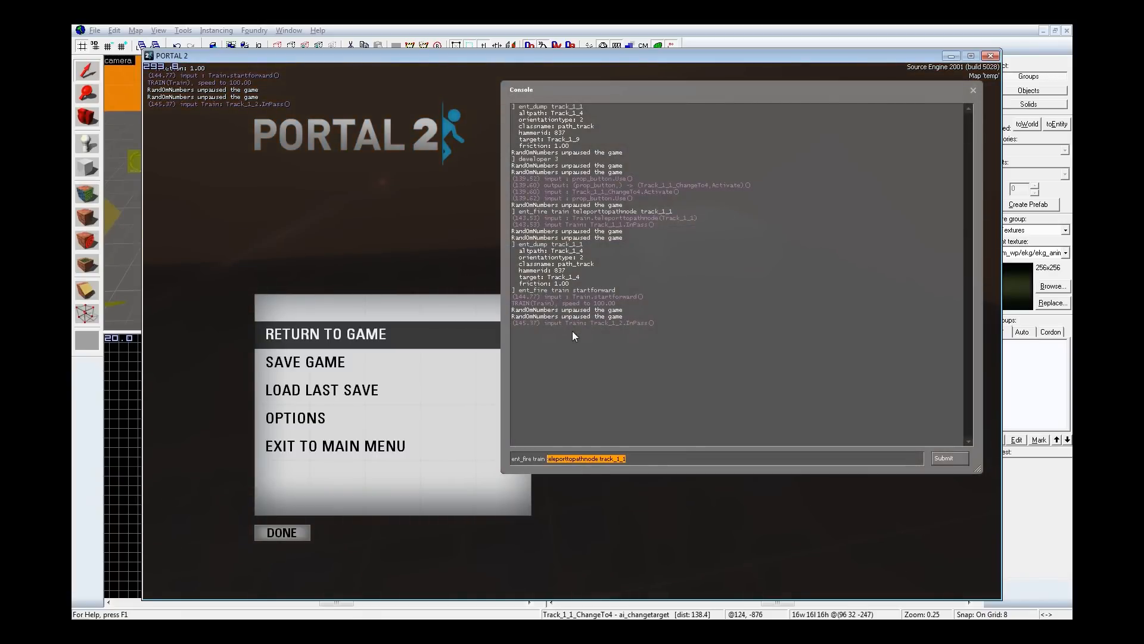
{"action": "type", "text": "stop"}
{"action": "key", "text": "Return"}
{"action": "key", "text": "grave"}
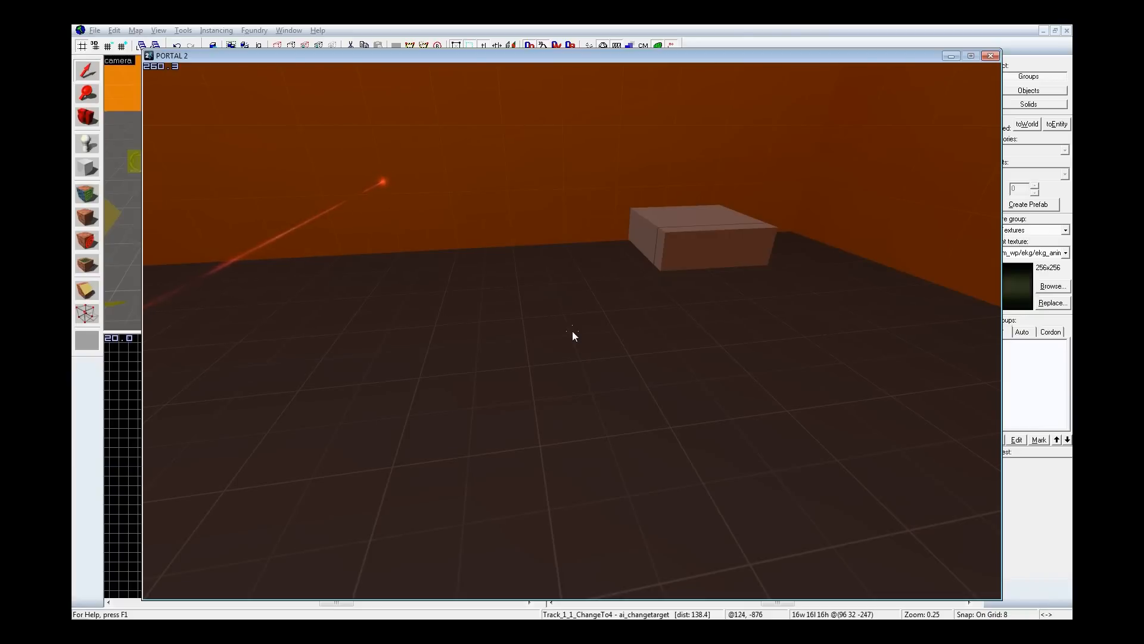
Step: Walk to the green cube beside the pedestal buttons, pick it up and put it down again
{"action": "key", "text": "s"}
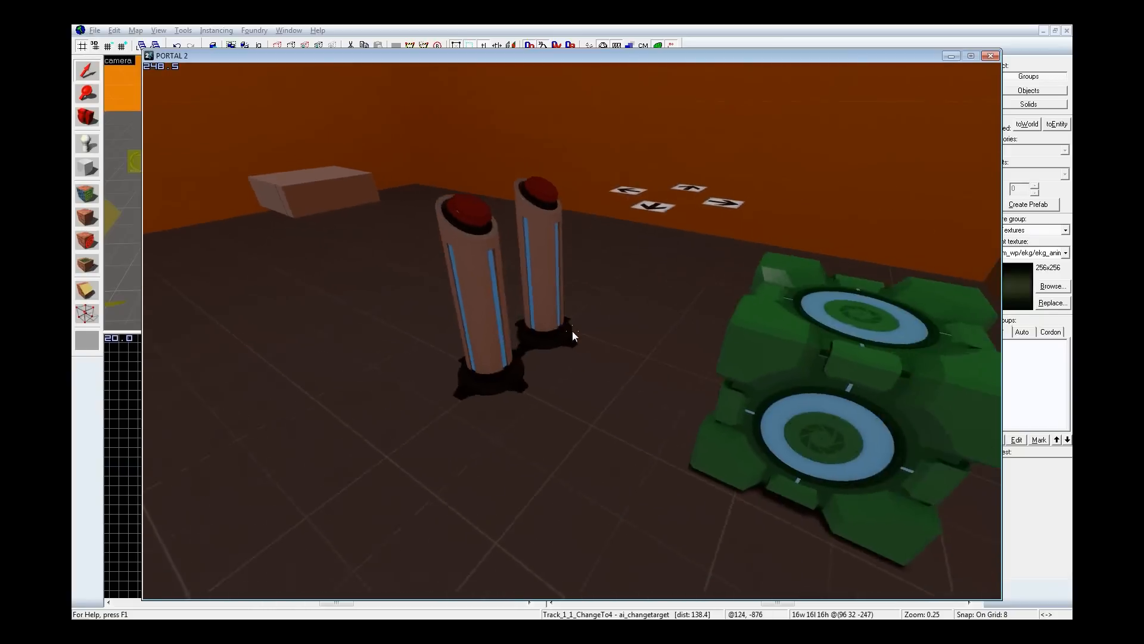
{"action": "key", "text": "w"}
{"action": "key", "text": "e"}
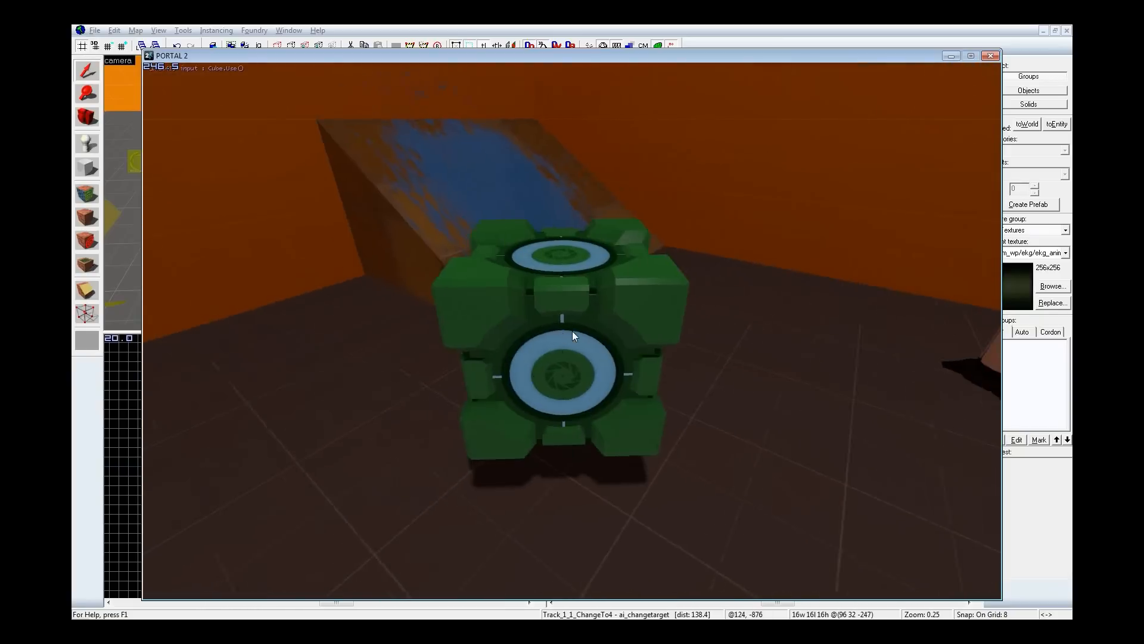
{"action": "key", "text": "e"}
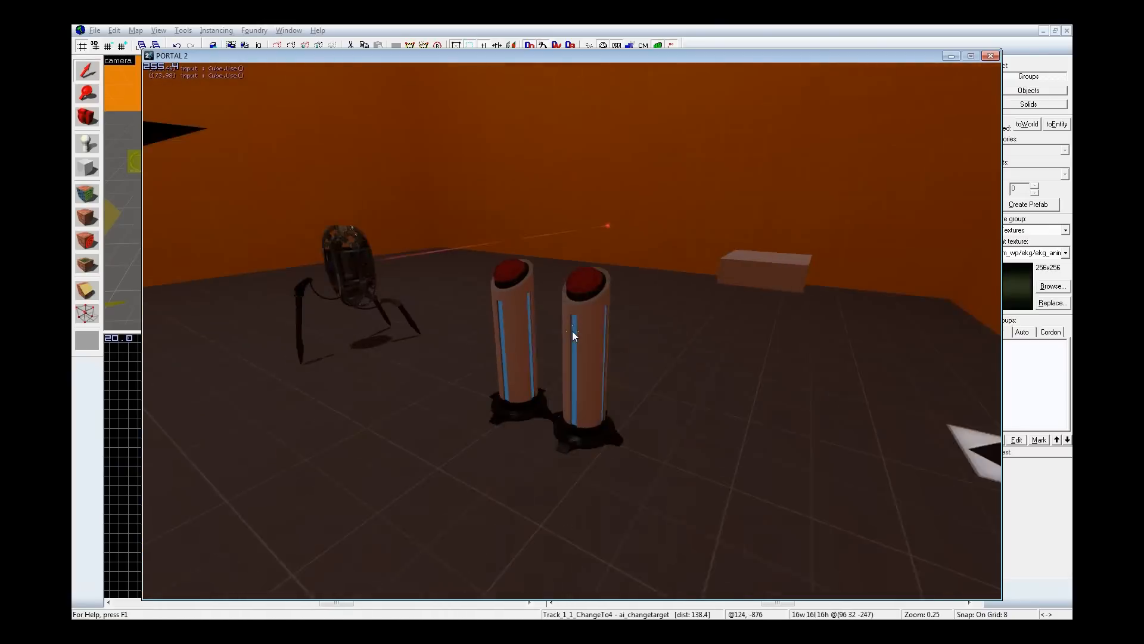
Step: Walk up to the pedestal buttons and activate the one that triggers Track_1_1_ChangeTo2
{"action": "key", "text": "w"}
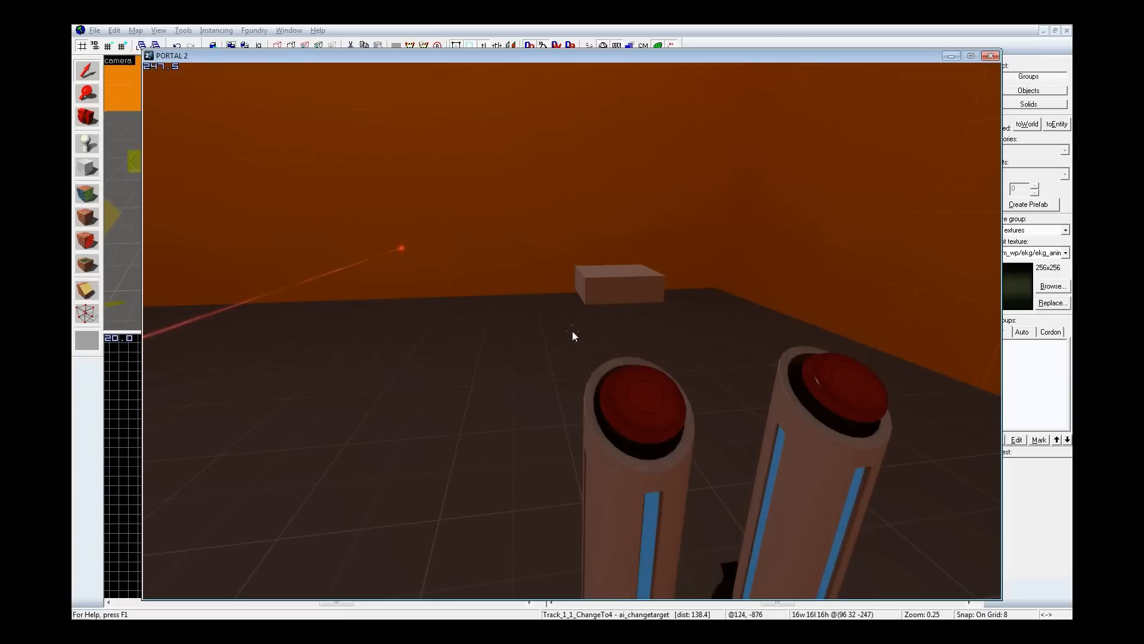
{"action": "key", "text": "d"}
{"action": "key", "text": "d"}
{"action": "key", "text": "e"}
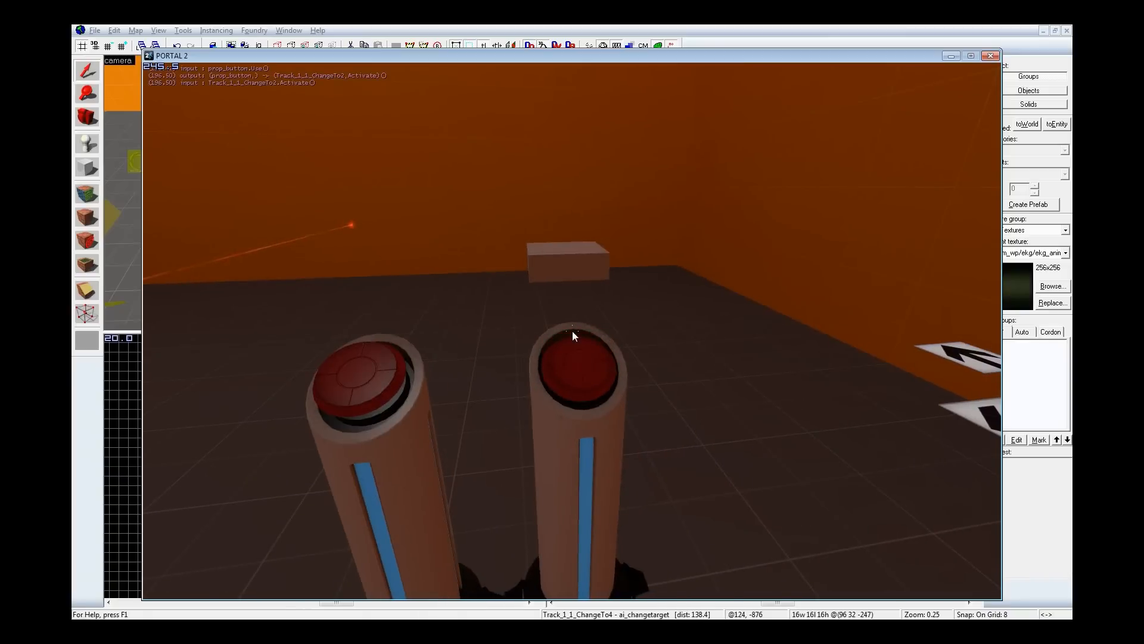
Step: Dump the keyvalues of track_1_1 in the console again to check its target after the ChangeTo2 trigger
{"action": "key", "text": "grave"}
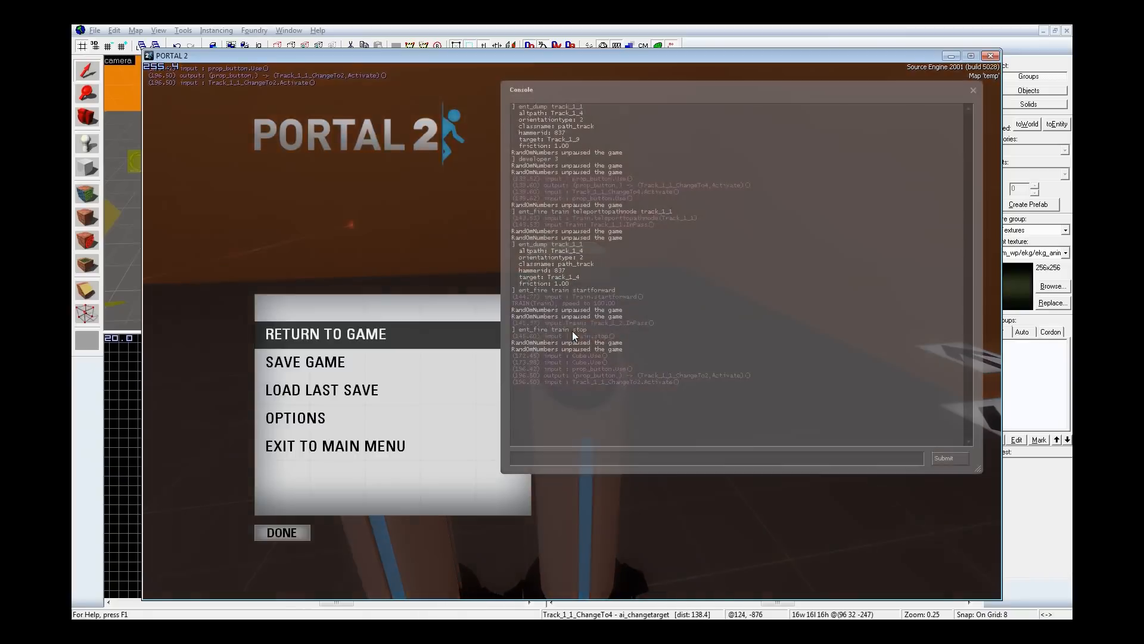
{"action": "type", "text": "ent_dump track_1_1"}
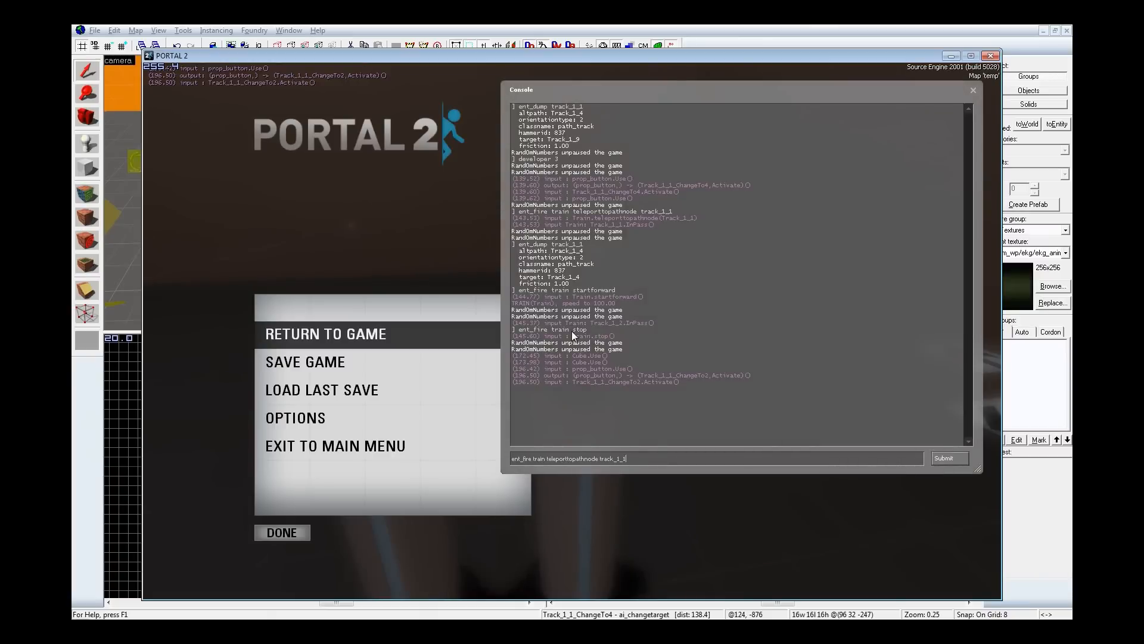
{"action": "key", "text": "Return"}
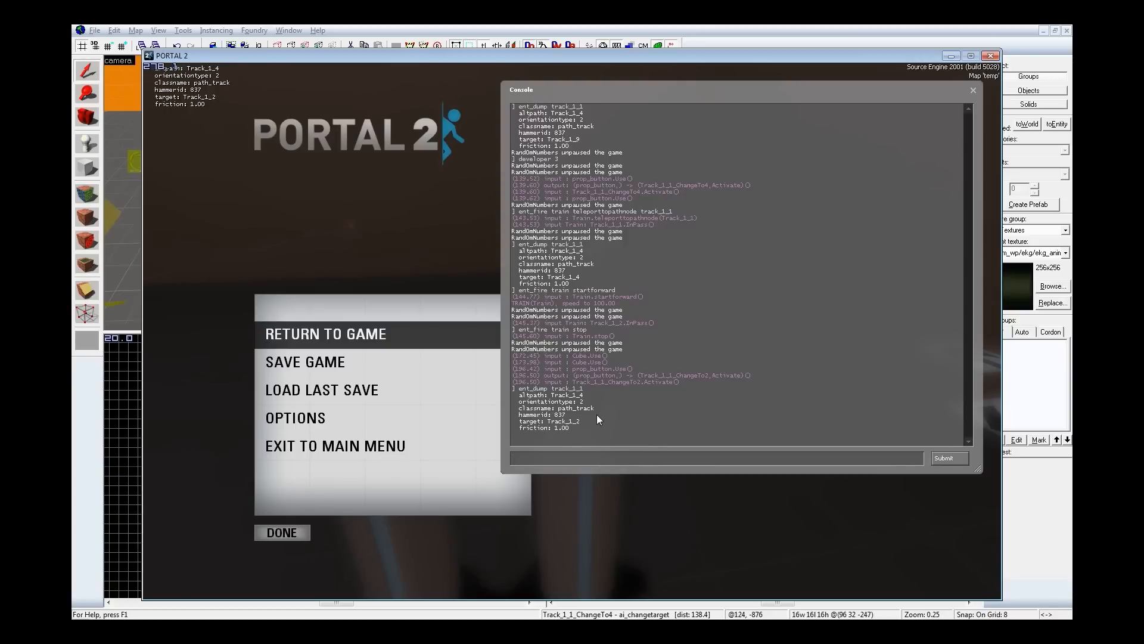
Step: In Hammer, close the ai_changetarget properties, select the nine path_track nodes Track_1_1 to Track_1_9 and open their shared properties
{"action": "left_click", "coordinate": [766, 28]}
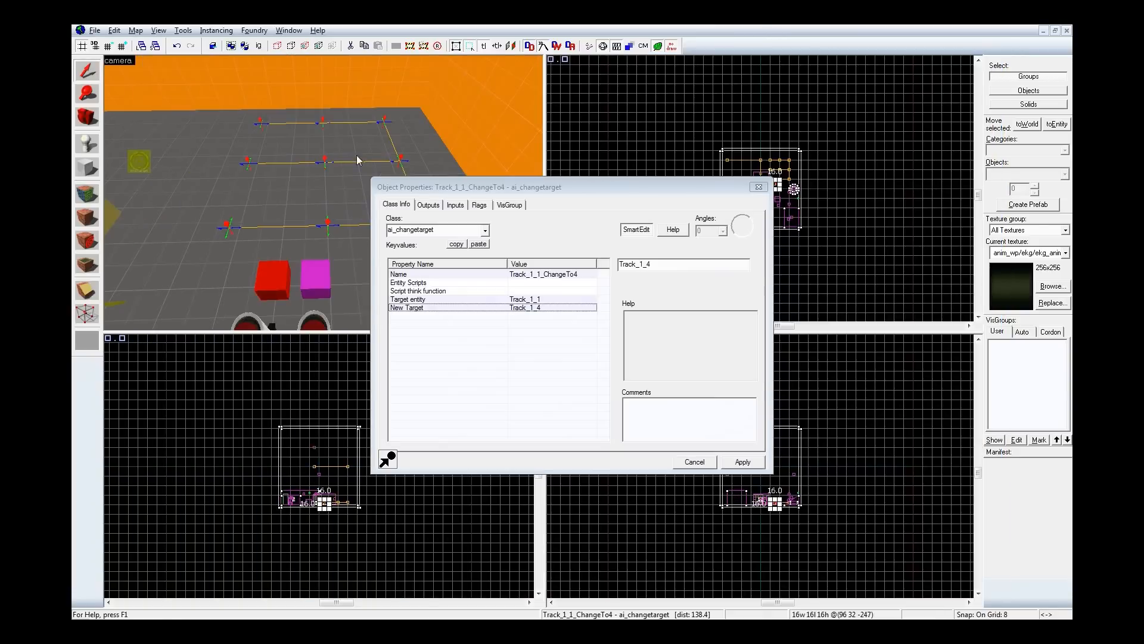
{"action": "key", "text": "z"}
{"action": "key", "text": "z"}
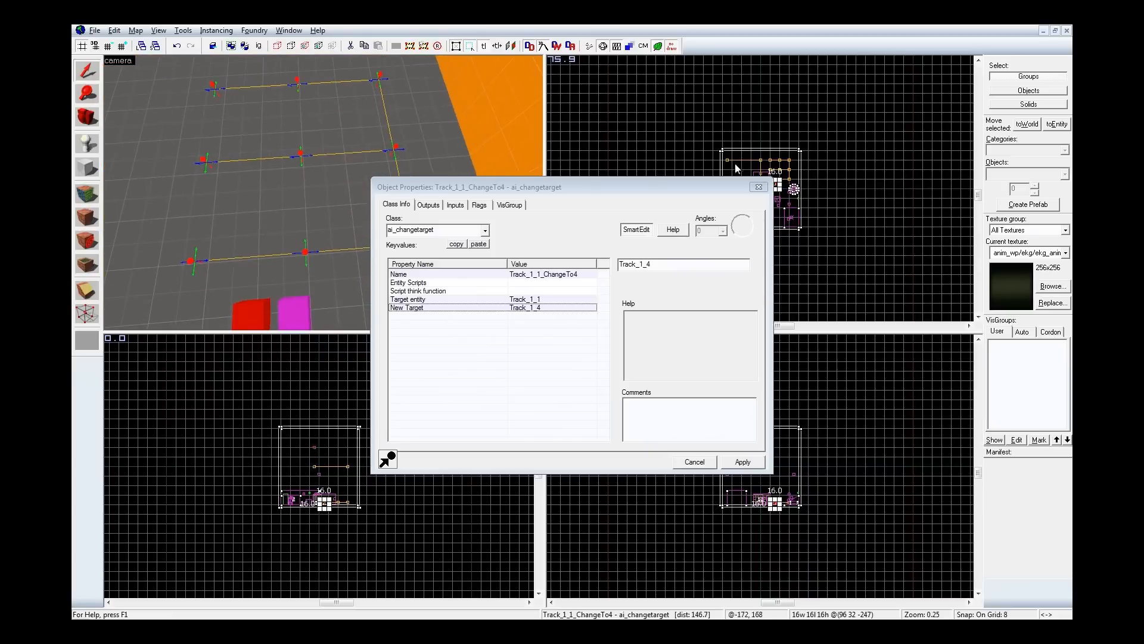
{"action": "left_click", "coordinate": [761, 189]}
{"action": "left_click", "coordinate": [758, 187]}
{"action": "scroll", "coordinate": [774, 161], "scroll_direction": "up", "scroll_amount": 8}
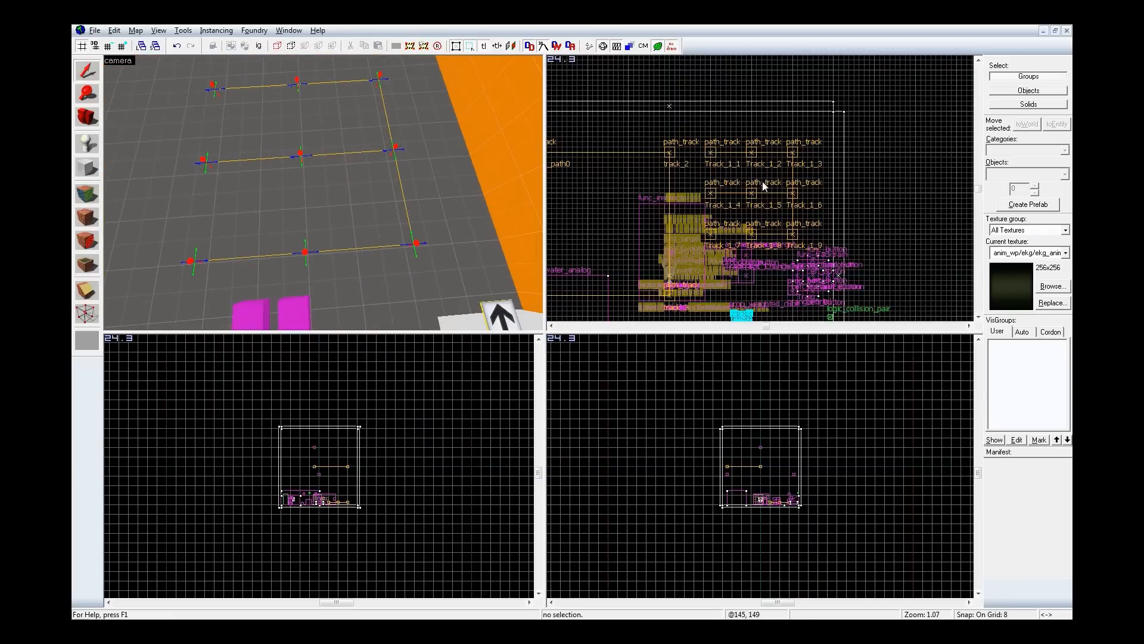
{"action": "left_click_drag", "start_coordinate": [680, 117], "coordinate": [820, 257]}
{"action": "key", "text": "alt+Return"}
Step: Clear the Next Stop Target and Branch Path of all nine path_track nodes, apply, and deselect them
{"action": "left_click", "coordinate": [514, 315]}
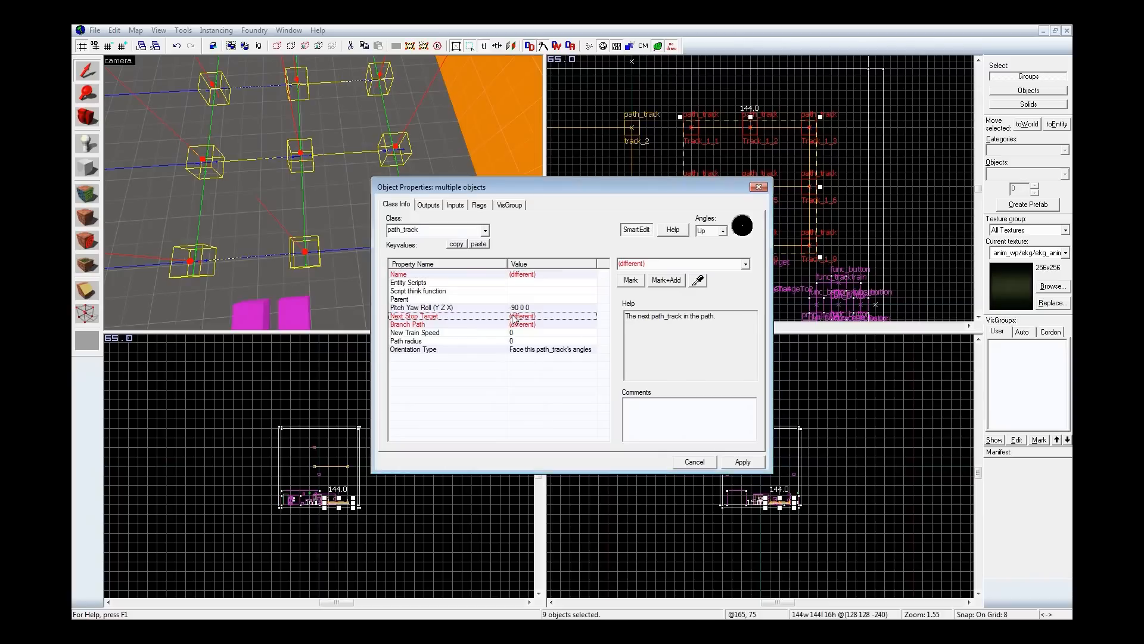
{"action": "left_click", "coordinate": [514, 324]}
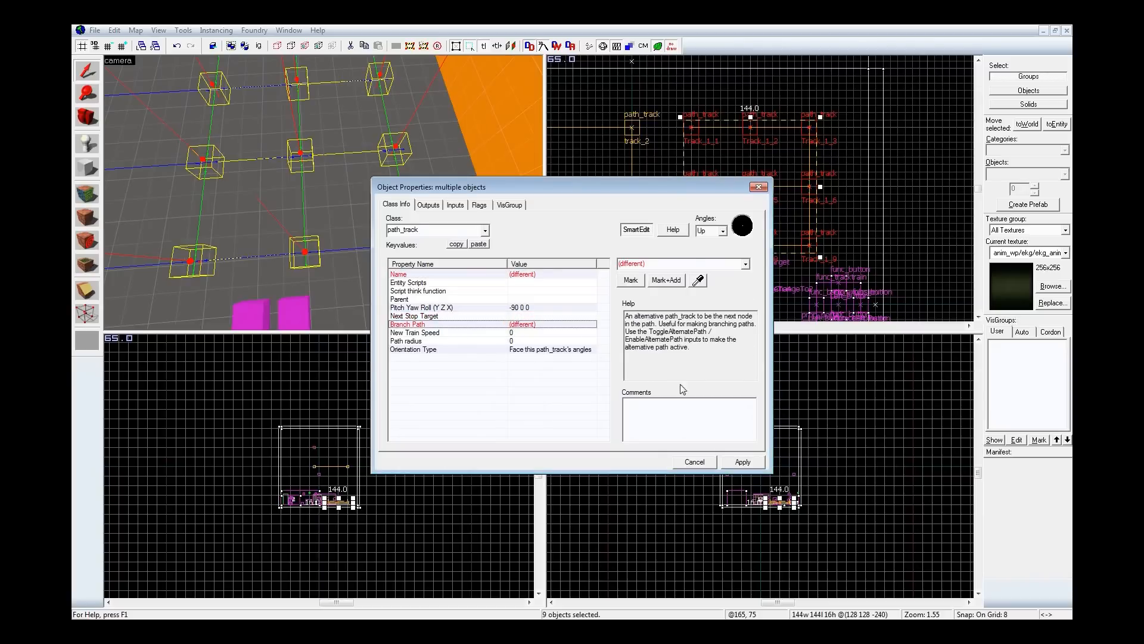
{"action": "left_click", "coordinate": [645, 267]}
{"action": "key", "text": "BackSpace"}
{"action": "left_click", "coordinate": [743, 462]}
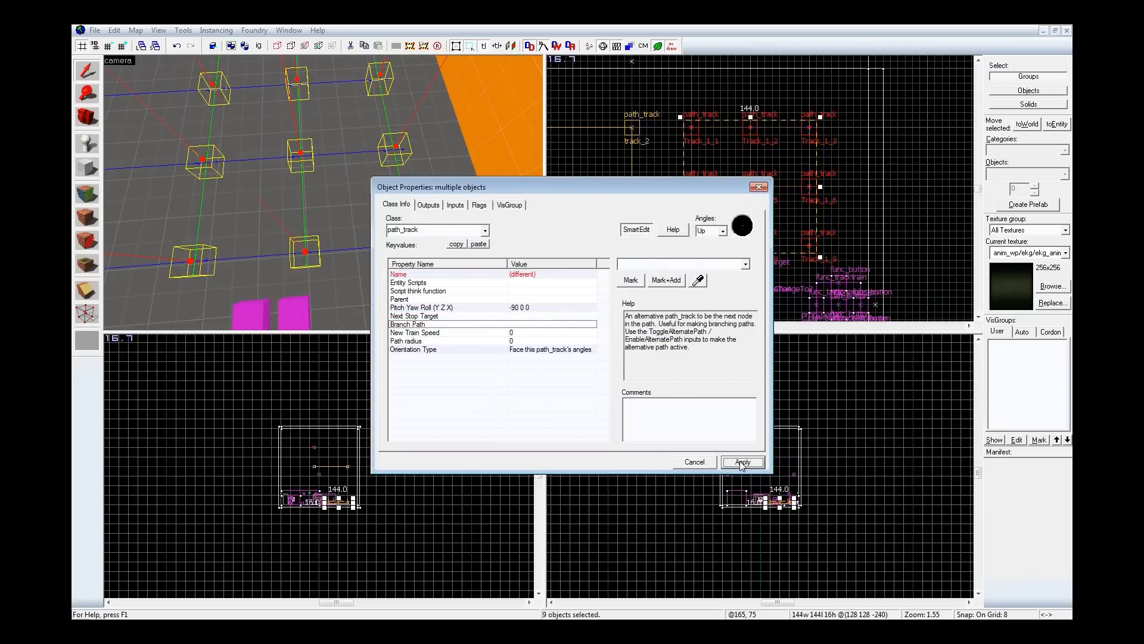
{"action": "left_click", "coordinate": [758, 186]}
{"action": "key", "text": "Escape"}
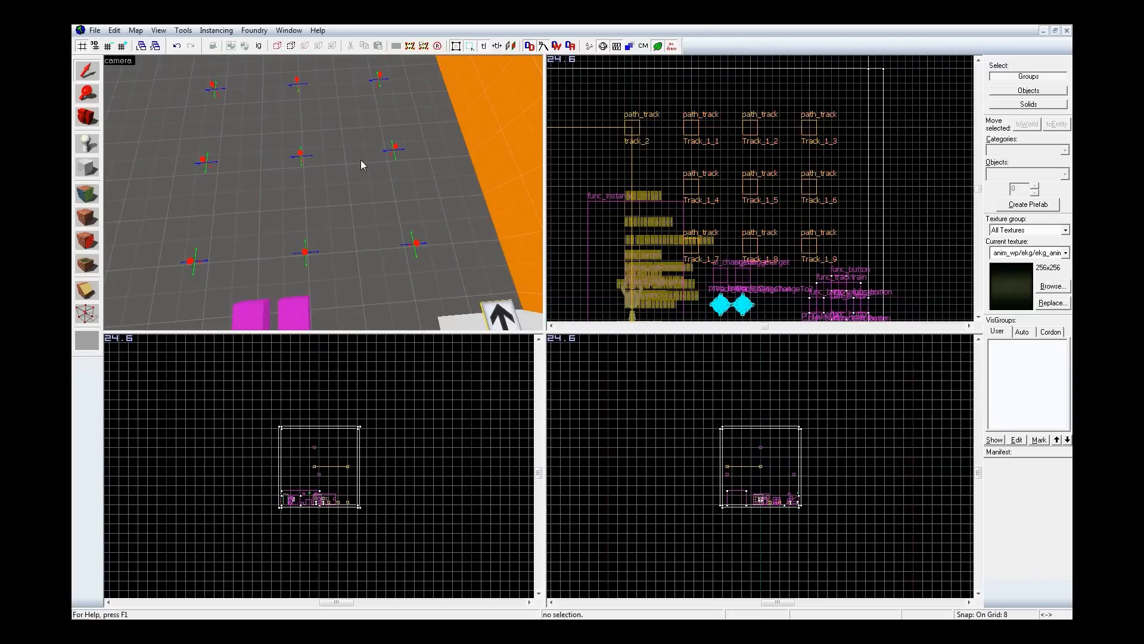
Step: Compile the map with BSP, VIS and RAD set to Normal, and dismiss the Steam dialog
{"action": "key", "text": "F9"}
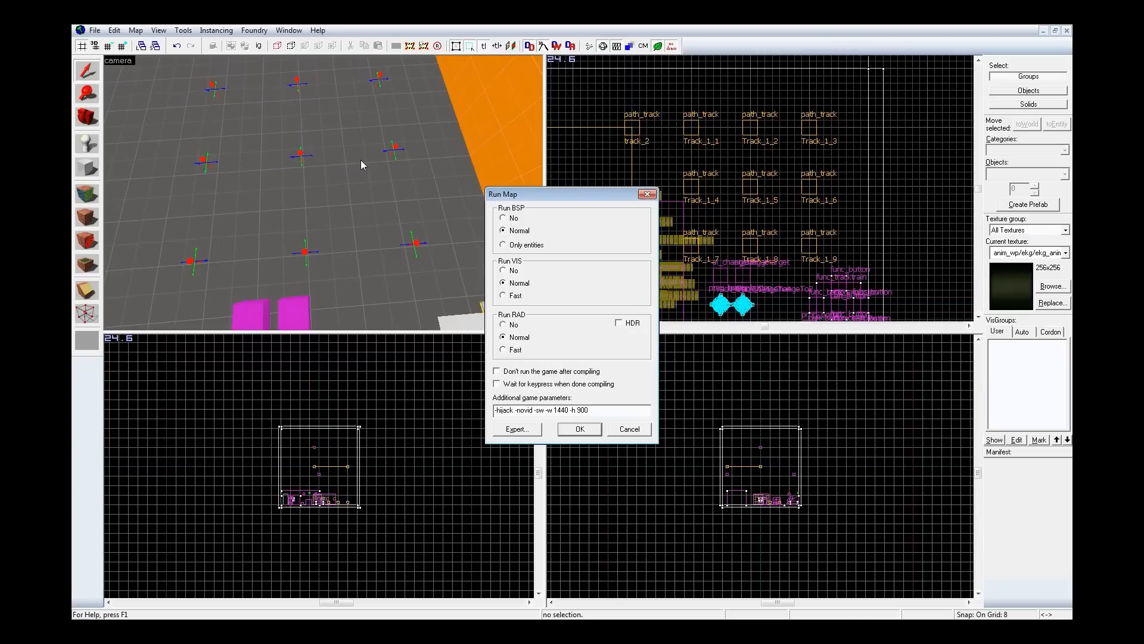
{"action": "left_click", "coordinate": [573, 429]}
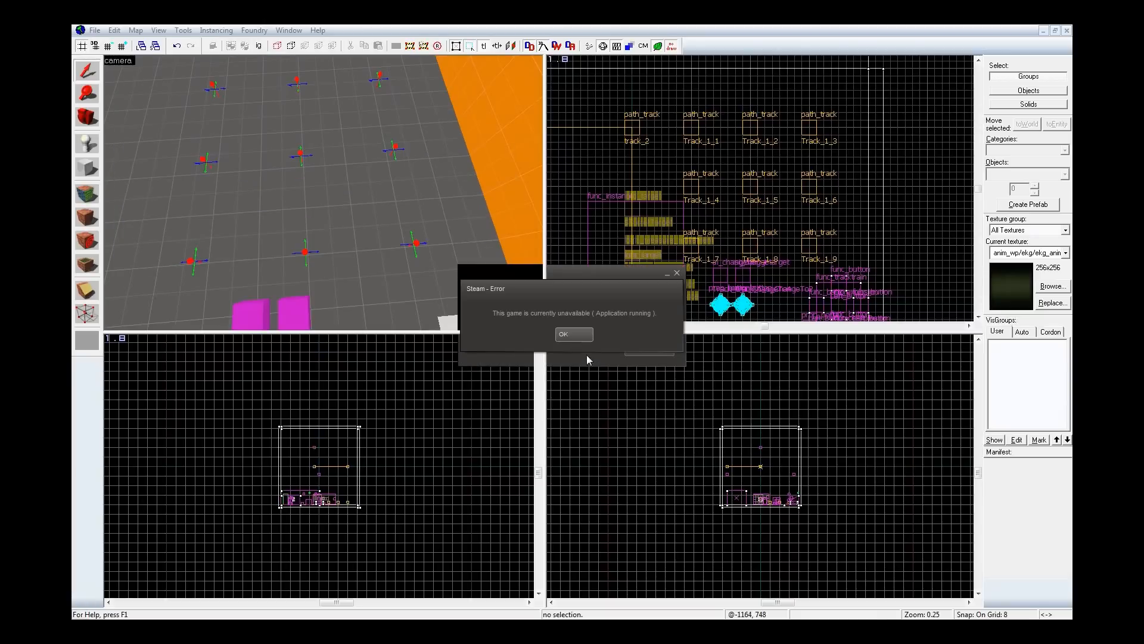
{"action": "left_click", "coordinate": [572, 334]}
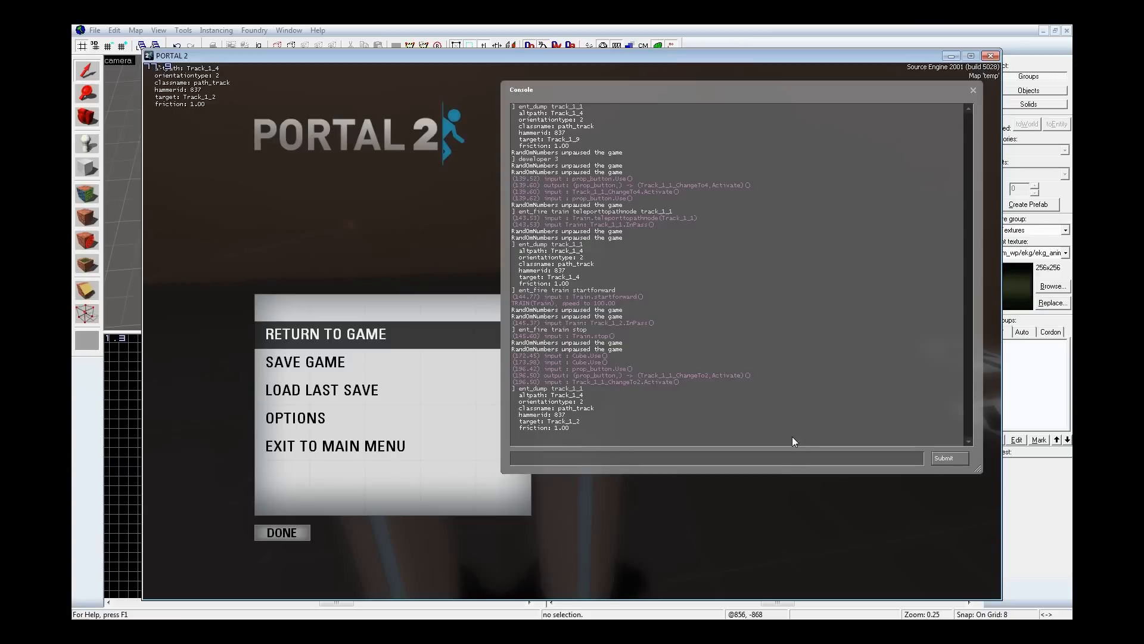
Step: Reload the compiled map from the Portal 2 console and walk over to the two red buttons
{"action": "type", "text": "reload"}
{"action": "key", "text": "Return"}
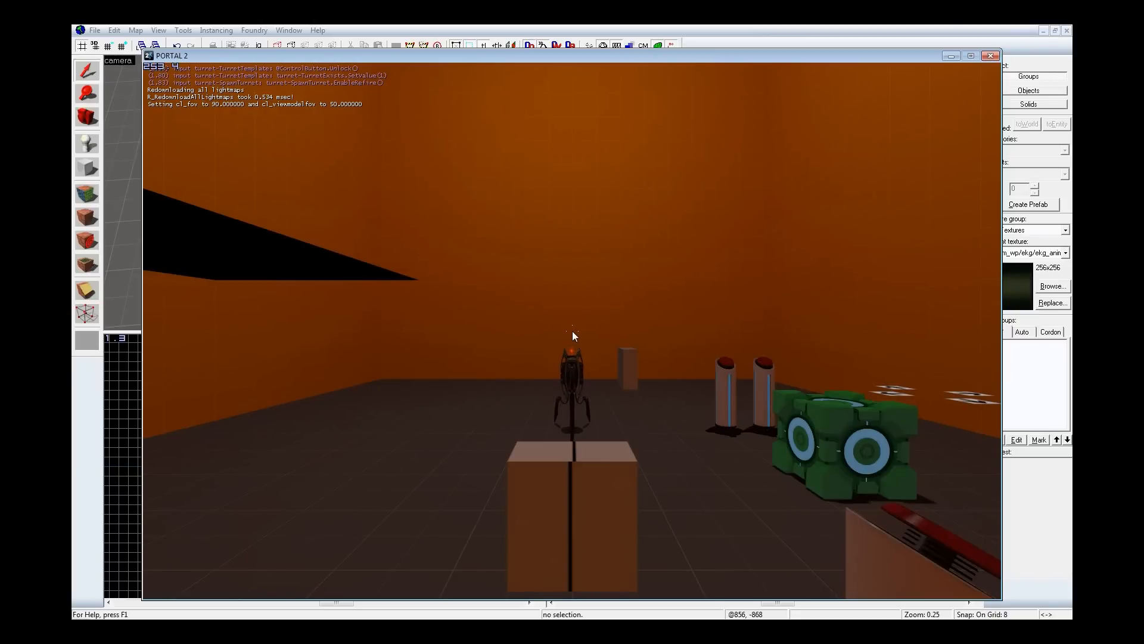
{"action": "key", "text": "w"}
{"action": "key", "text": "a"}
{"action": "key", "text": "w"}
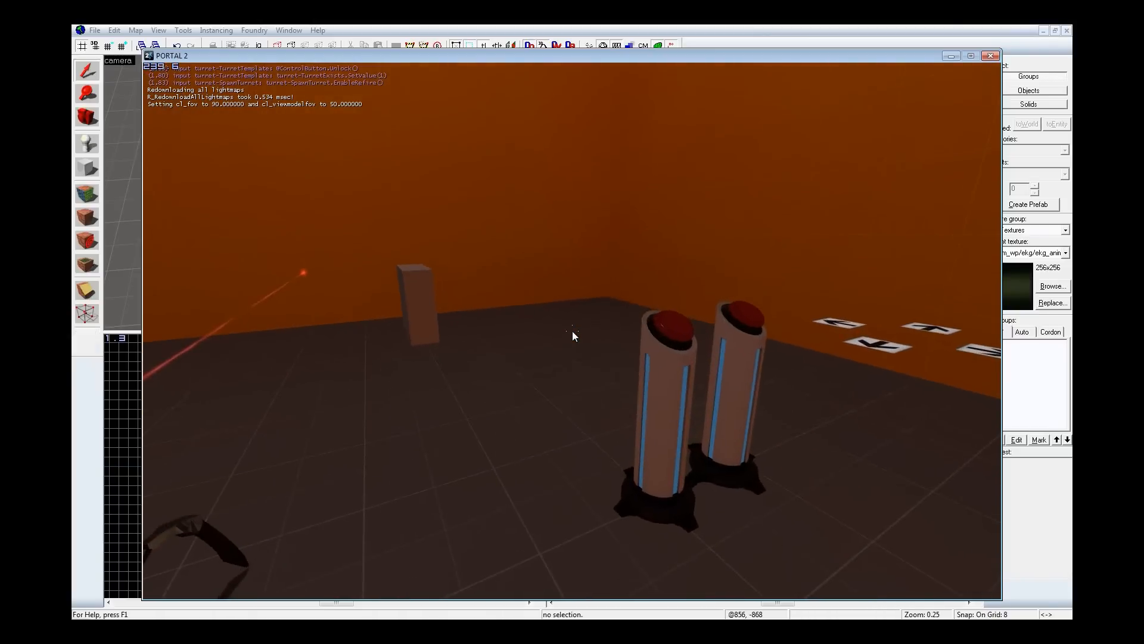
Step: Clear the console output and return to the game
{"action": "key", "text": "Escape"}
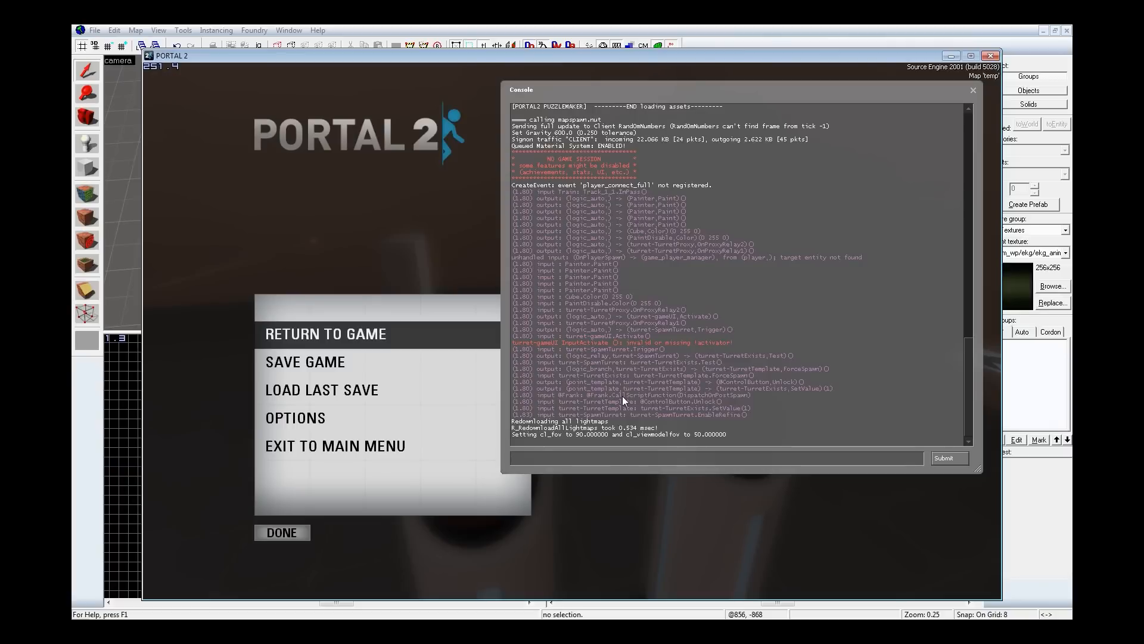
{"action": "type", "text": "c"}
{"action": "key", "text": "grave"}
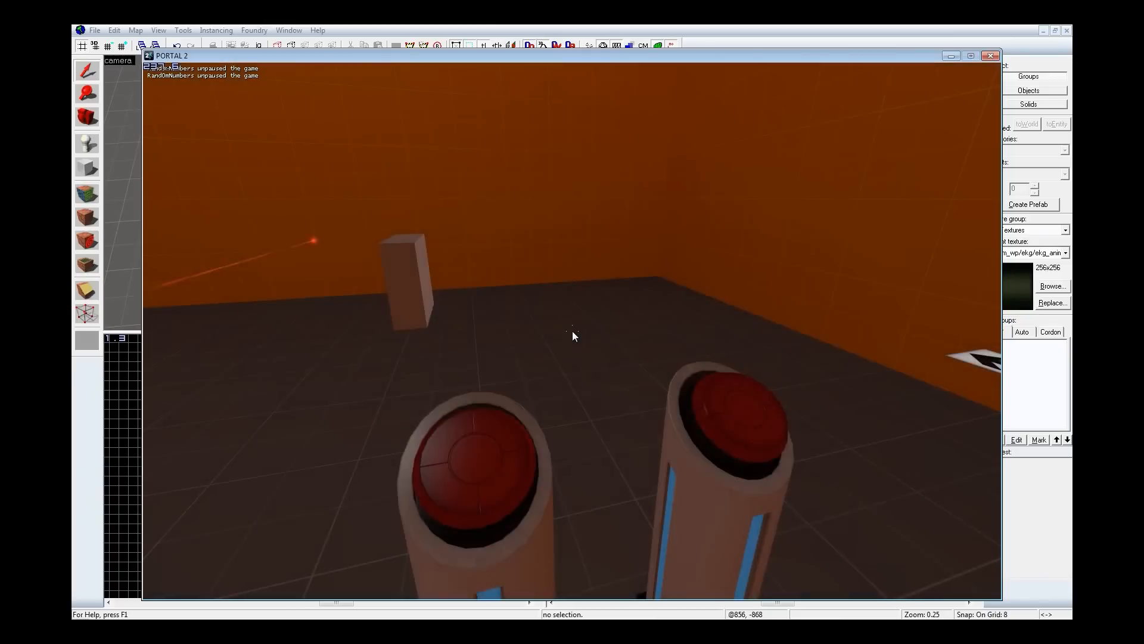
Step: Teleport the train to its second node with the console command ent_fire train teleporttopathnode track_1_2
{"action": "key", "text": "grave"}
{"action": "key", "text": "ctrl+v"}
{"action": "key", "text": "ctrl+shift+Left"}
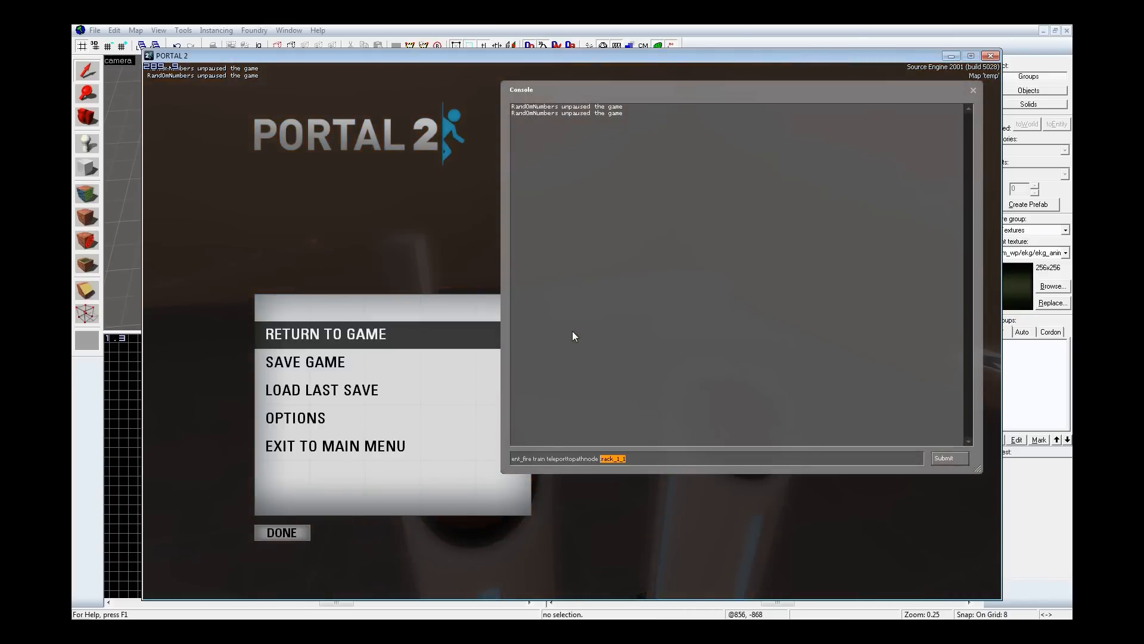
{"action": "key", "text": "ctrl+shift+Left"}
{"action": "key", "text": "BackSpace"}
{"action": "key", "text": "ctrl+a"}
{"action": "key", "text": "End"}
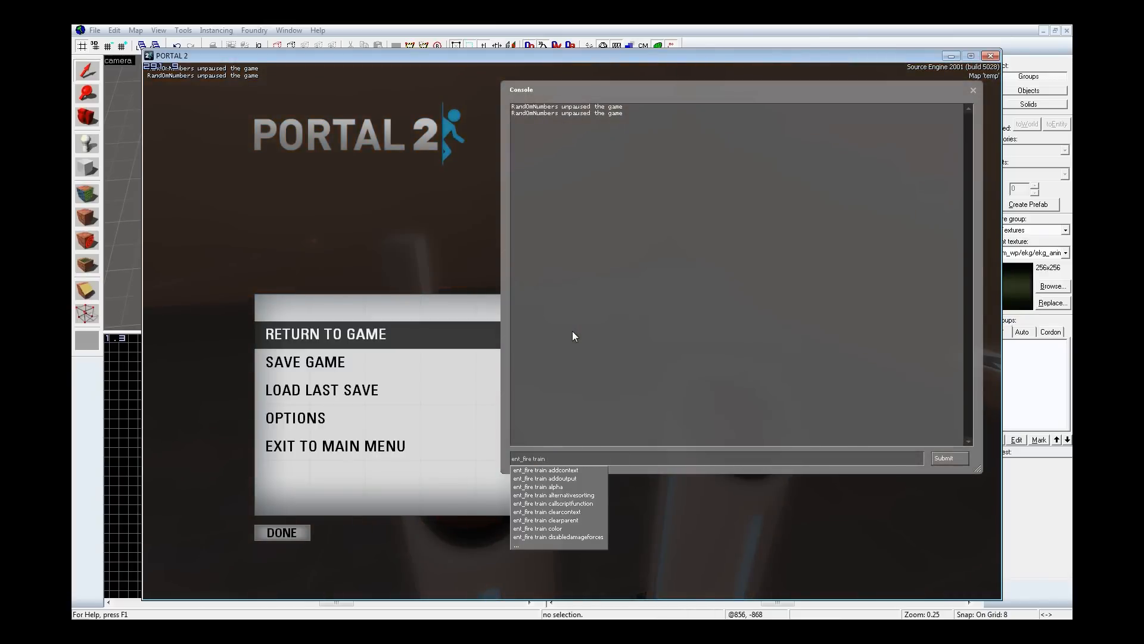
{"action": "type", "text": "teleporttopathnode track"}
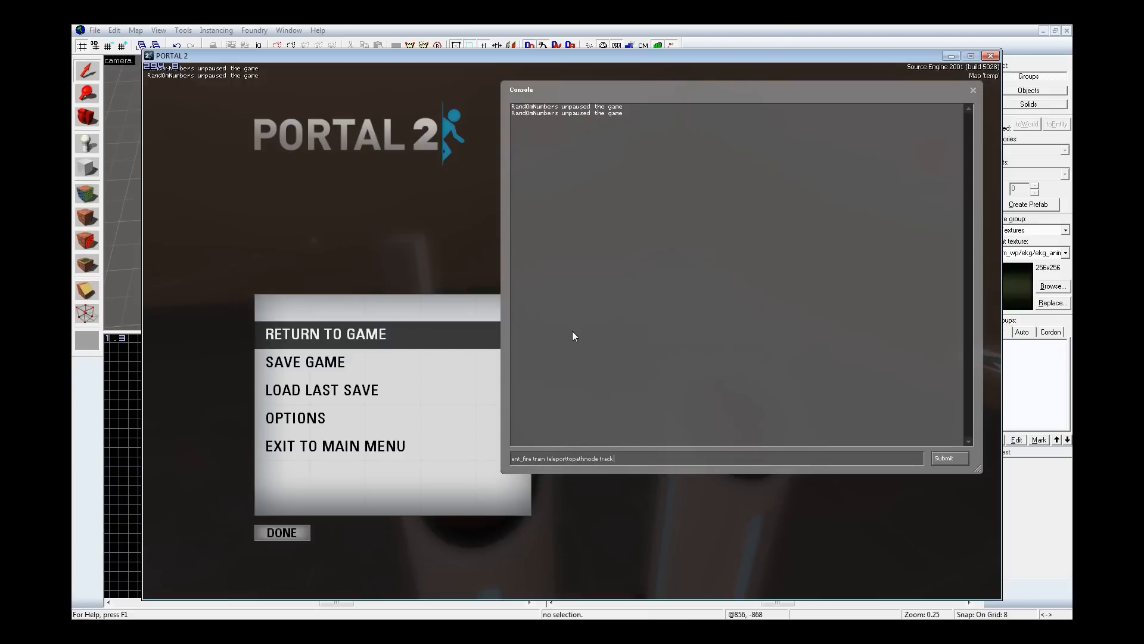
{"action": "type", "text": "_1_2"}
{"action": "key", "text": "Return"}
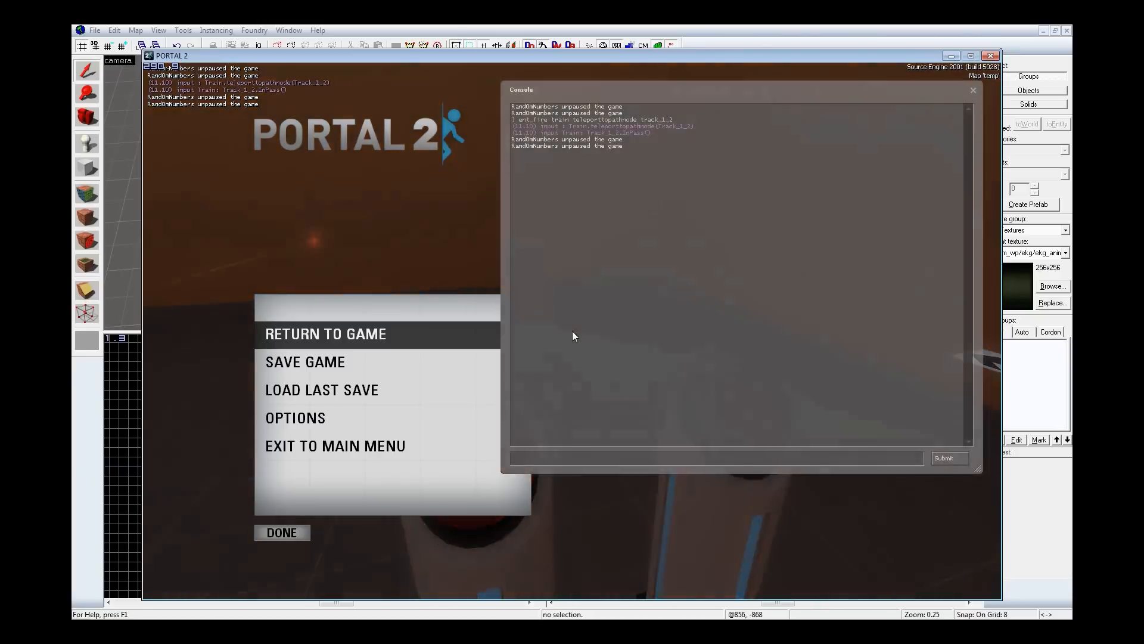
Step: Teleport the train to track_1_4 and after that to track_1_5 by reusing the teleporttopathnode command
{"action": "key", "text": "Up"}
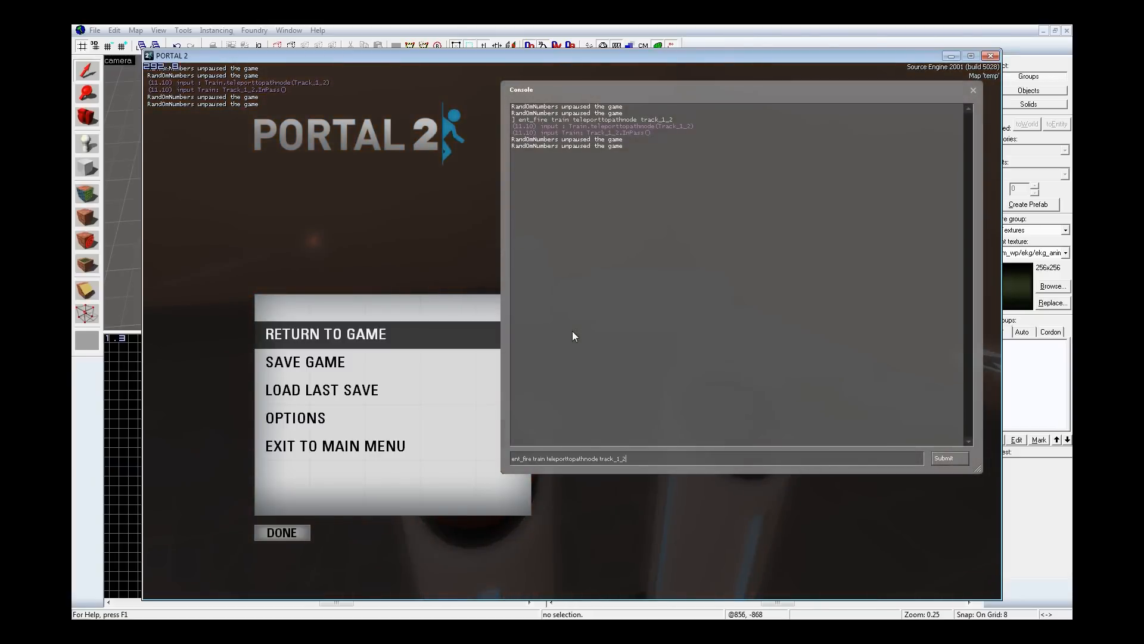
{"action": "type", "text": "4"}
{"action": "key", "text": "Return"}
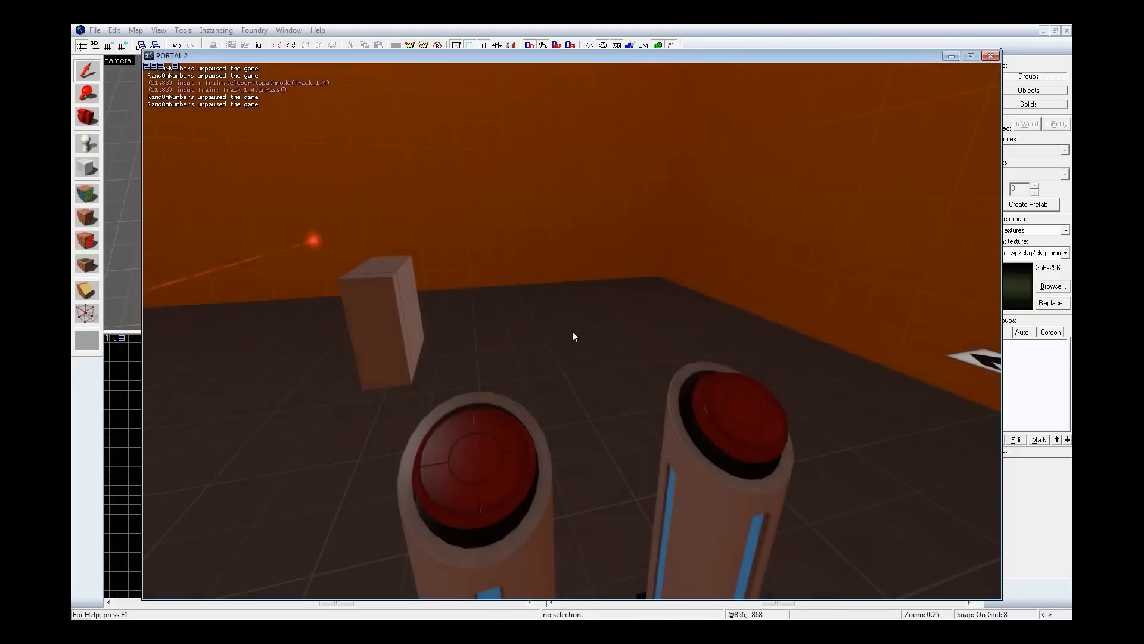
{"action": "key", "text": "Up"}
{"action": "key", "text": "BackSpace"}
{"action": "type", "text": "5"}
{"action": "key", "text": "Return"}
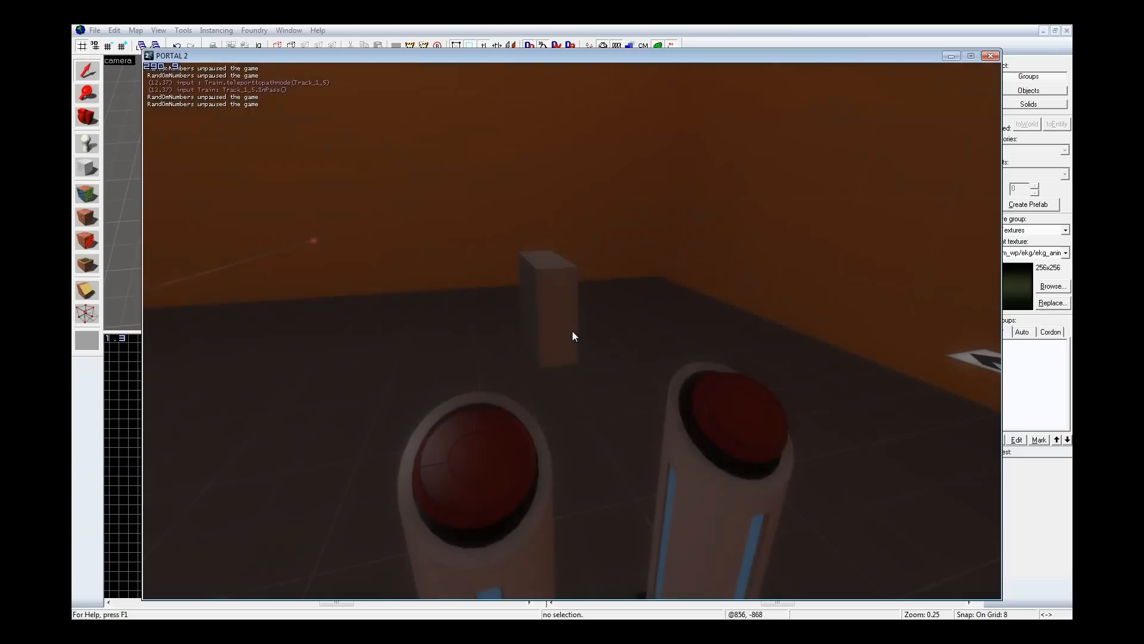
Step: Teleport the train to track_1_9 with the teleporttopathnode command and return to the game
{"action": "key", "text": "d"}
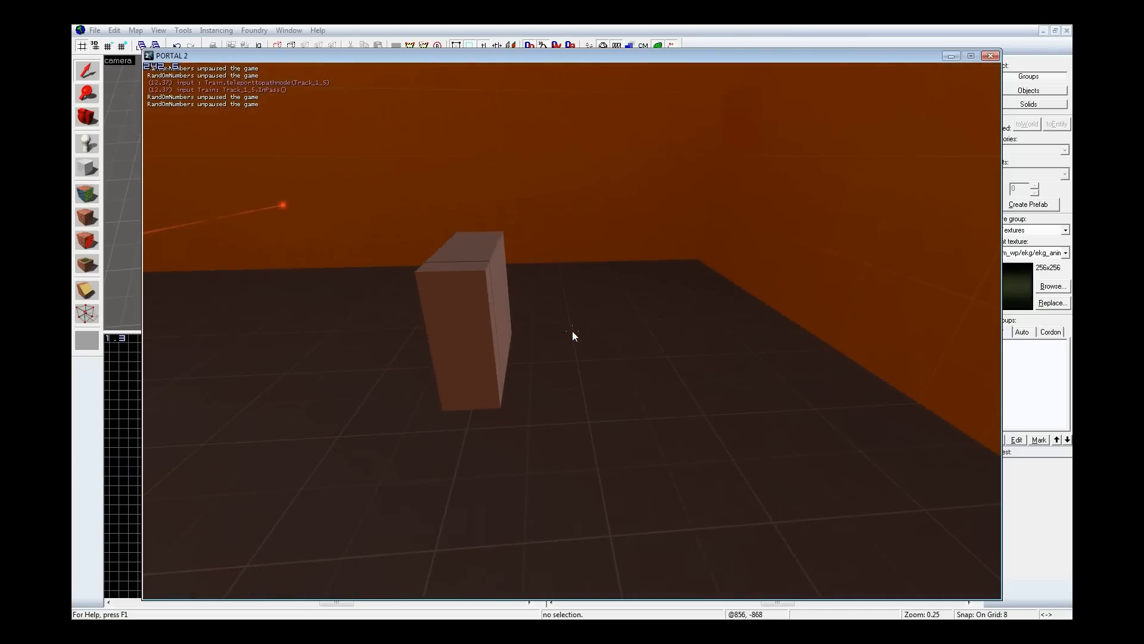
{"action": "key", "text": "grave"}
{"action": "key", "text": "Up"}
{"action": "key", "text": "BackSpace"}
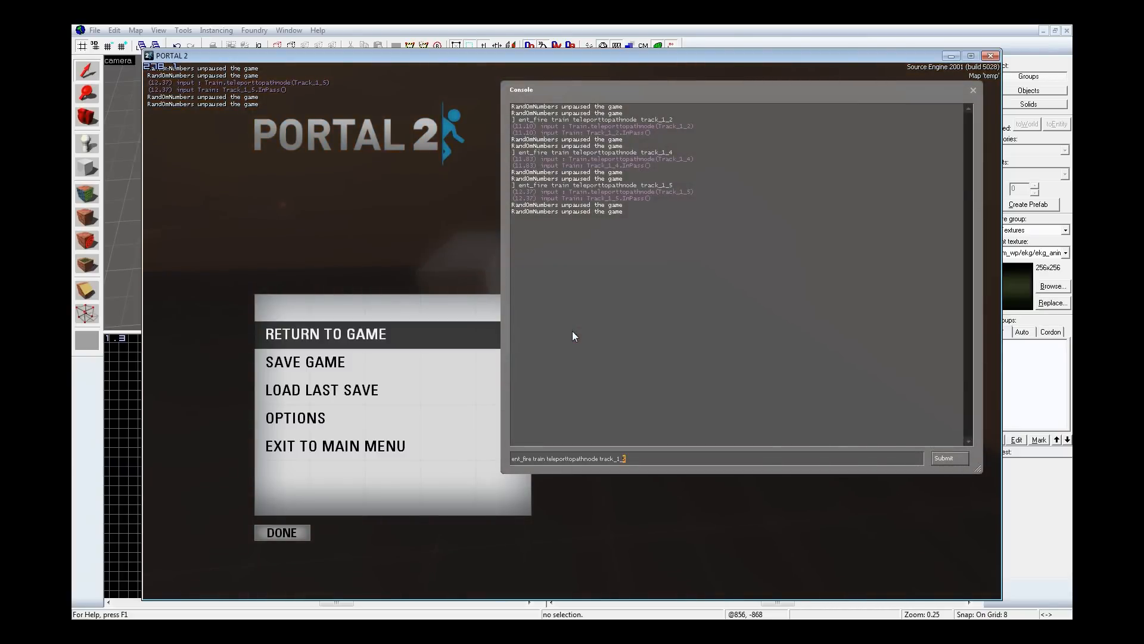
{"action": "type", "text": "9"}
{"action": "key", "text": "Return"}
{"action": "key", "text": "grave"}
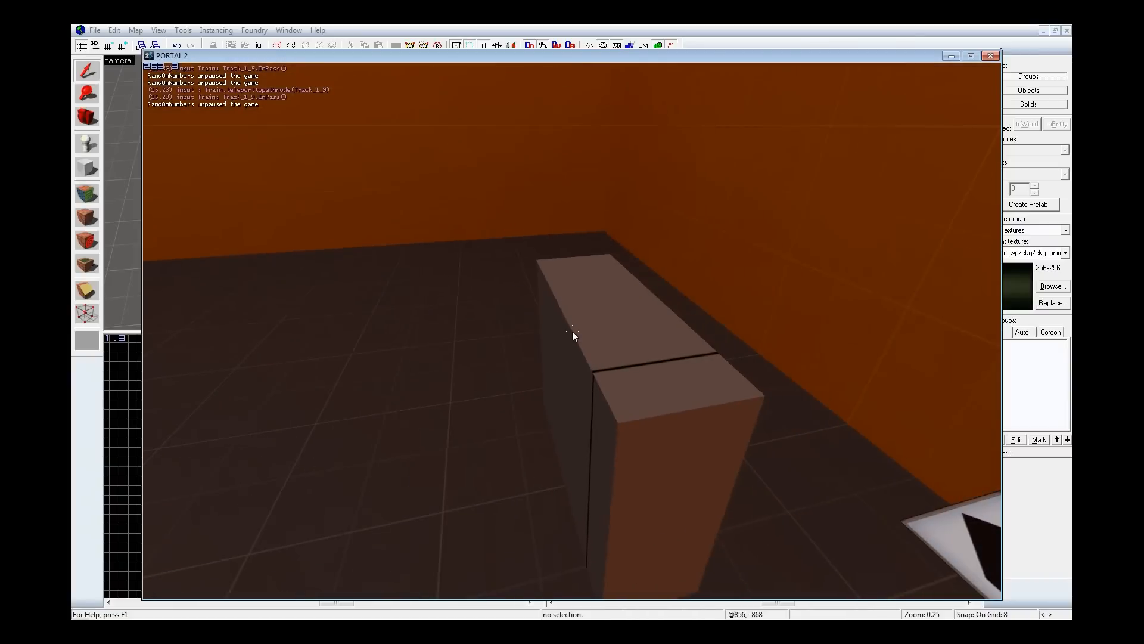
Step: Examine the train's position and orientation at track_1_9 from several sides
{"action": "key", "text": "s"}
{"action": "key", "text": "w"}
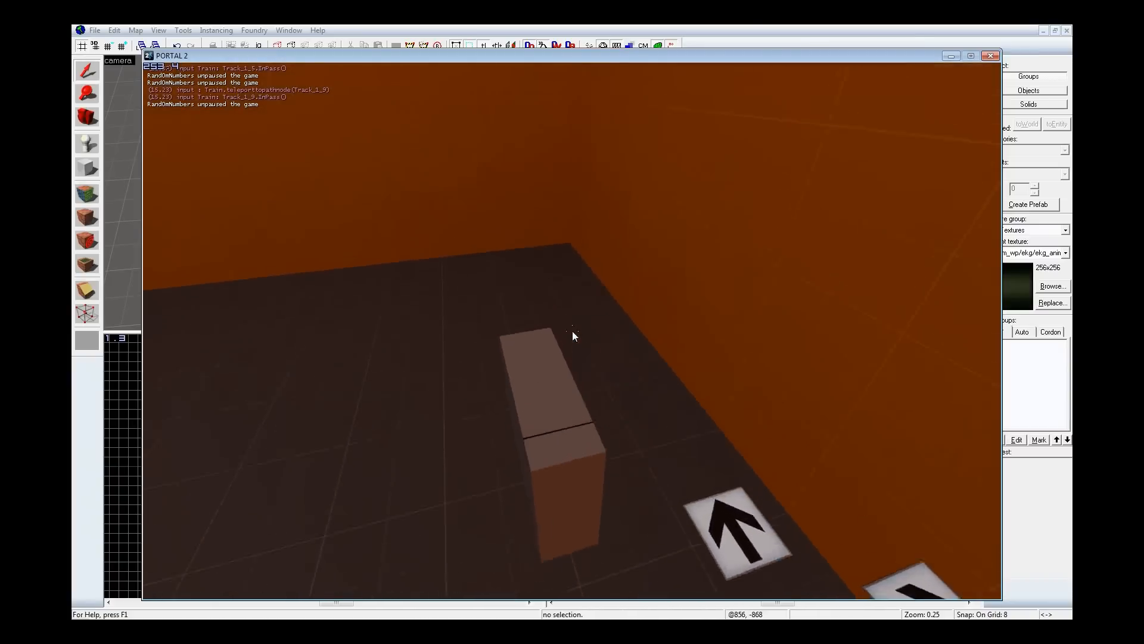
{"action": "key", "text": "d"}
{"action": "key", "text": "d"}
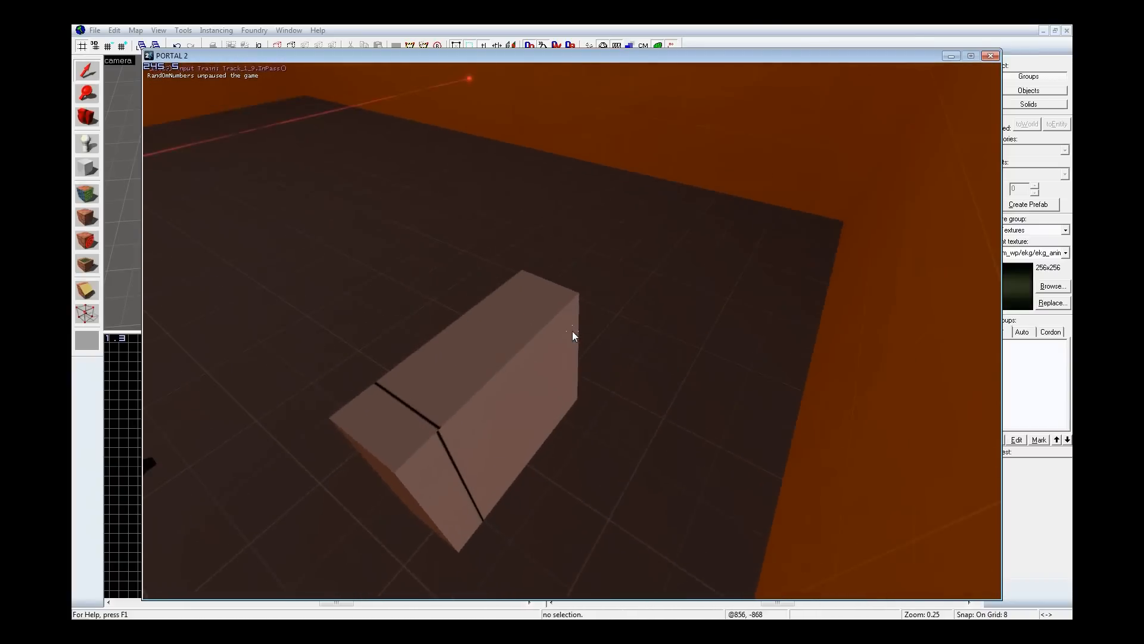
{"action": "key", "text": "grave"}
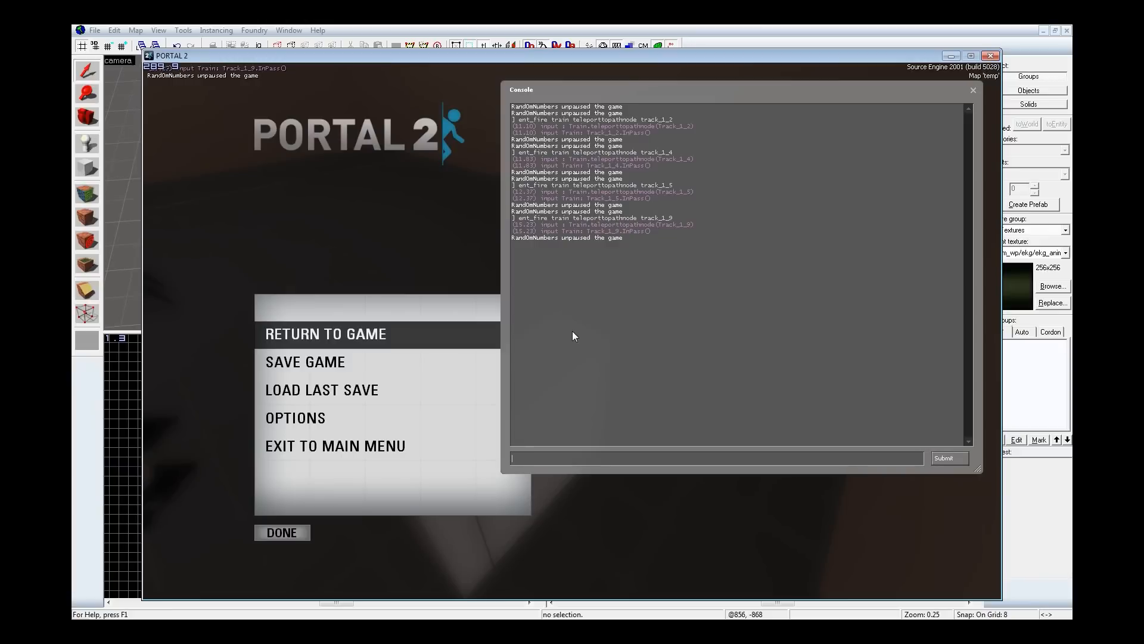
{"action": "key", "text": "Escape"}
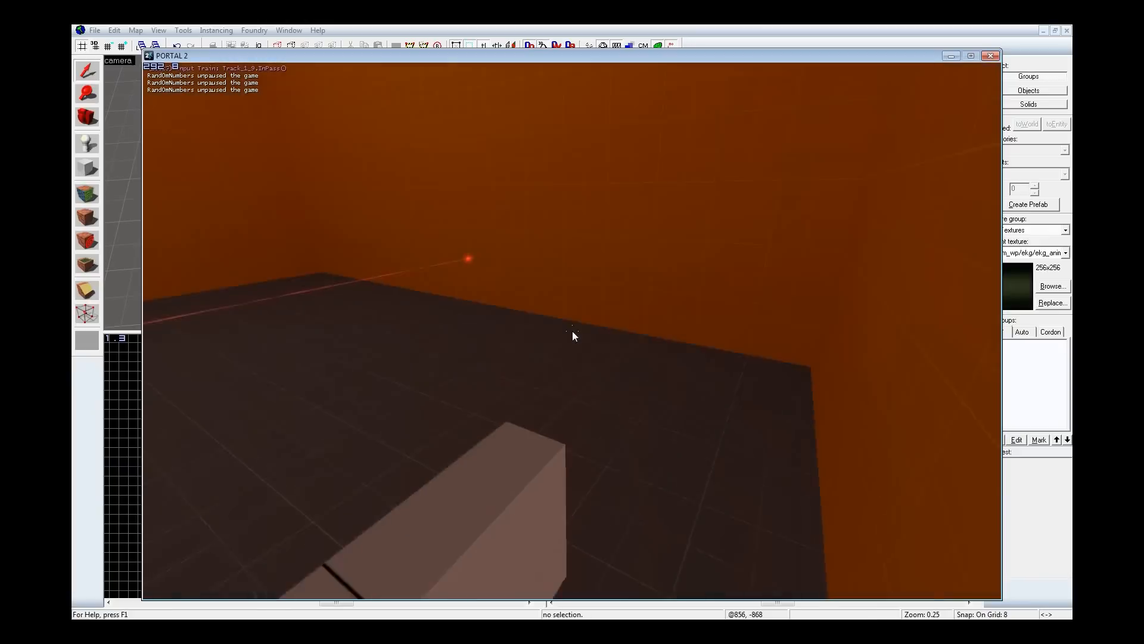
Step: Take control of the turret, fire it at the walls and release it
{"action": "key", "text": "w"}
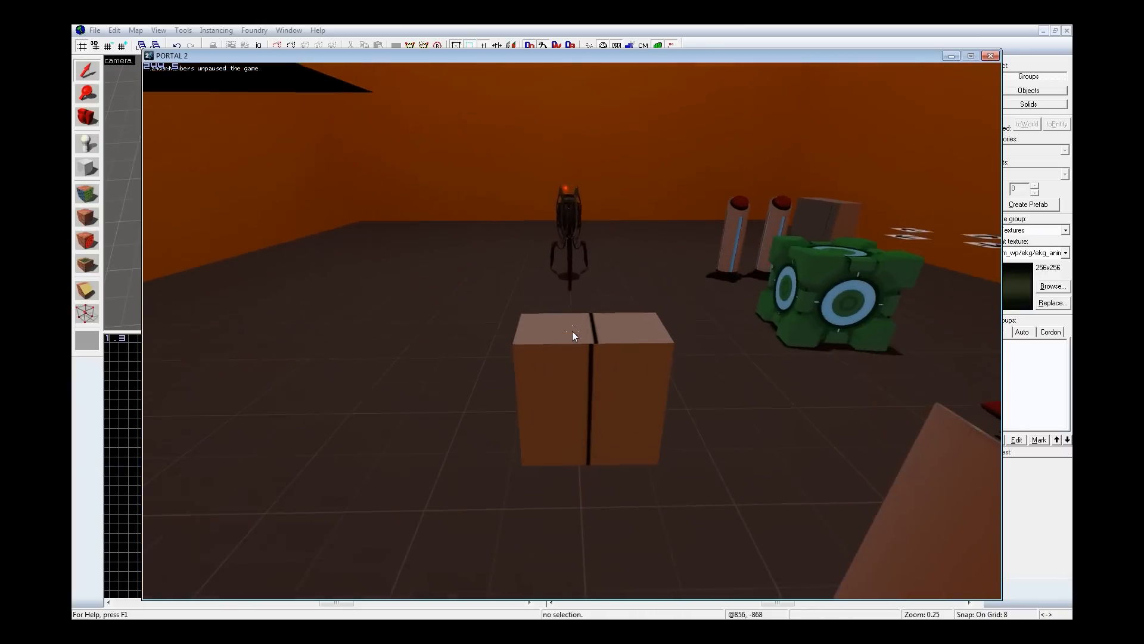
{"action": "key", "text": "e"}
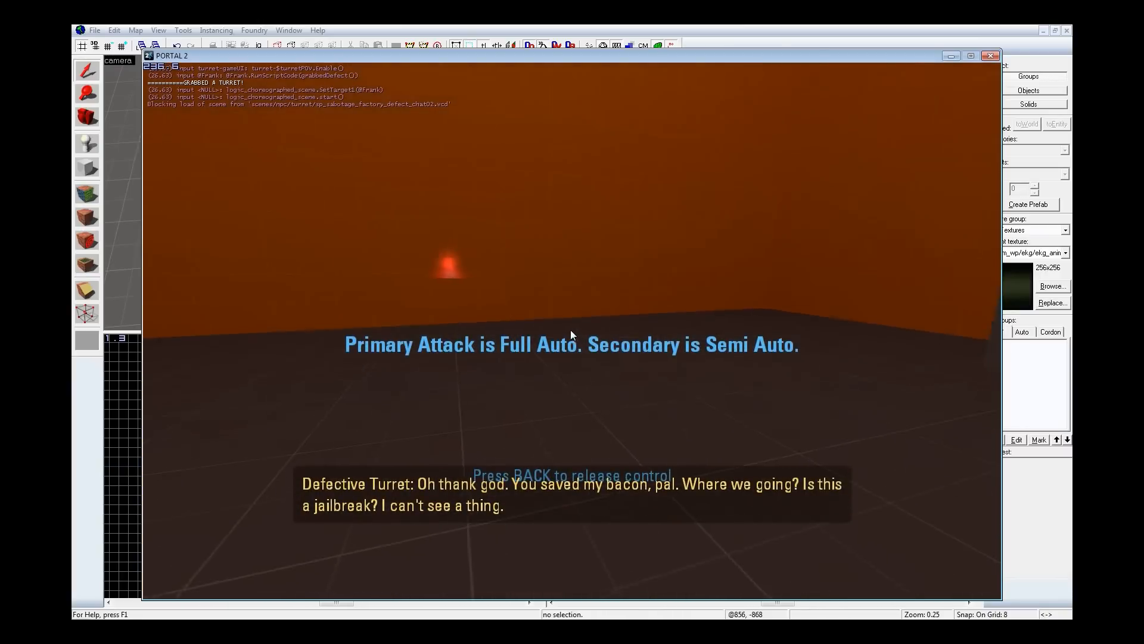
{"action": "left_click", "coordinate": [573, 337]}
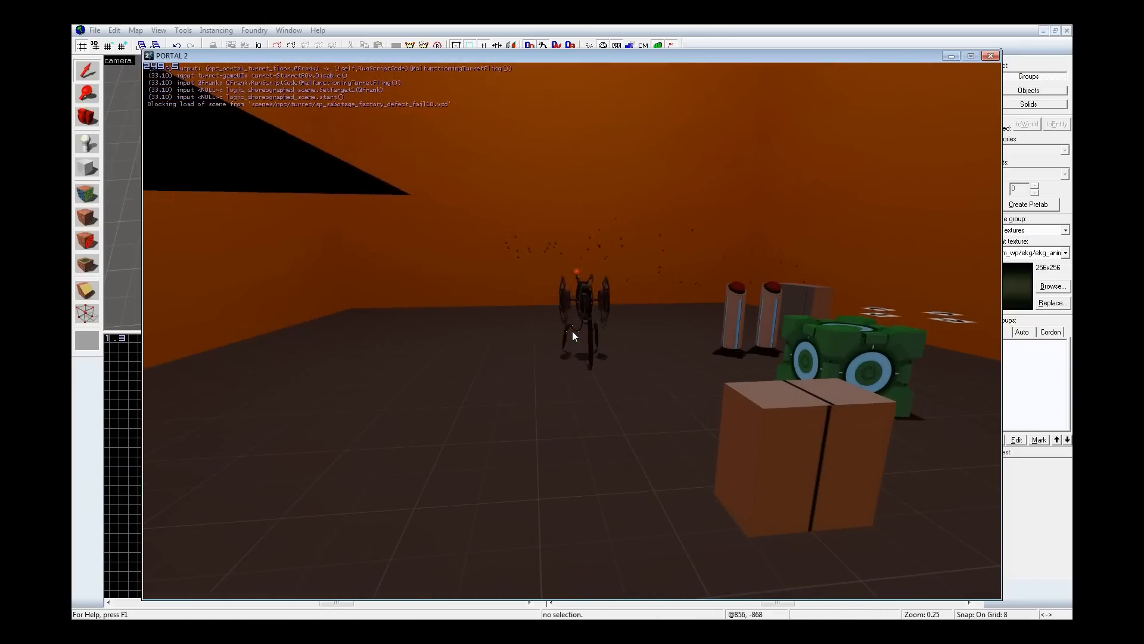
Step: Clear the turret messages from the console output
{"action": "key", "text": "Escape"}
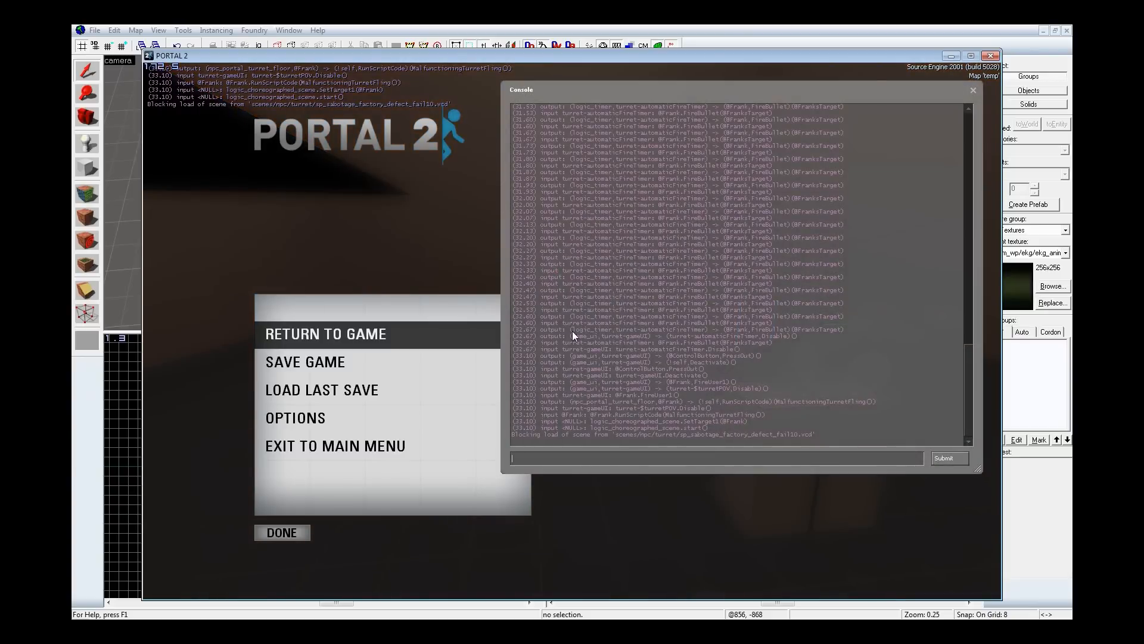
{"action": "type", "text": "celar"}
{"action": "key", "text": "Return"}
{"action": "type", "text": "clear"}
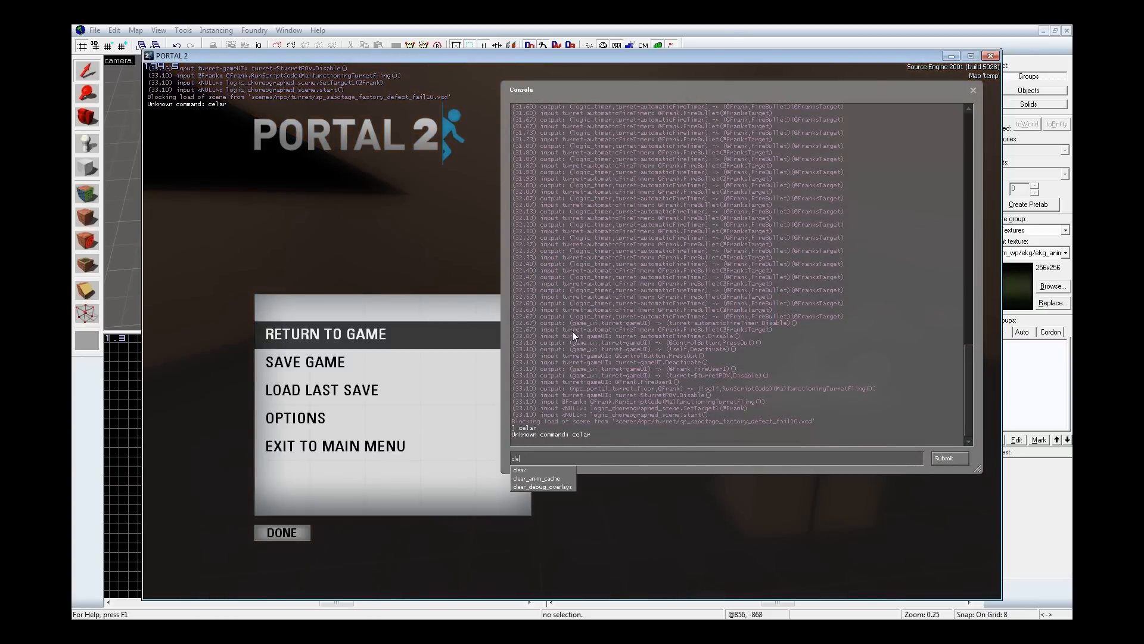
{"action": "key", "text": "Return"}
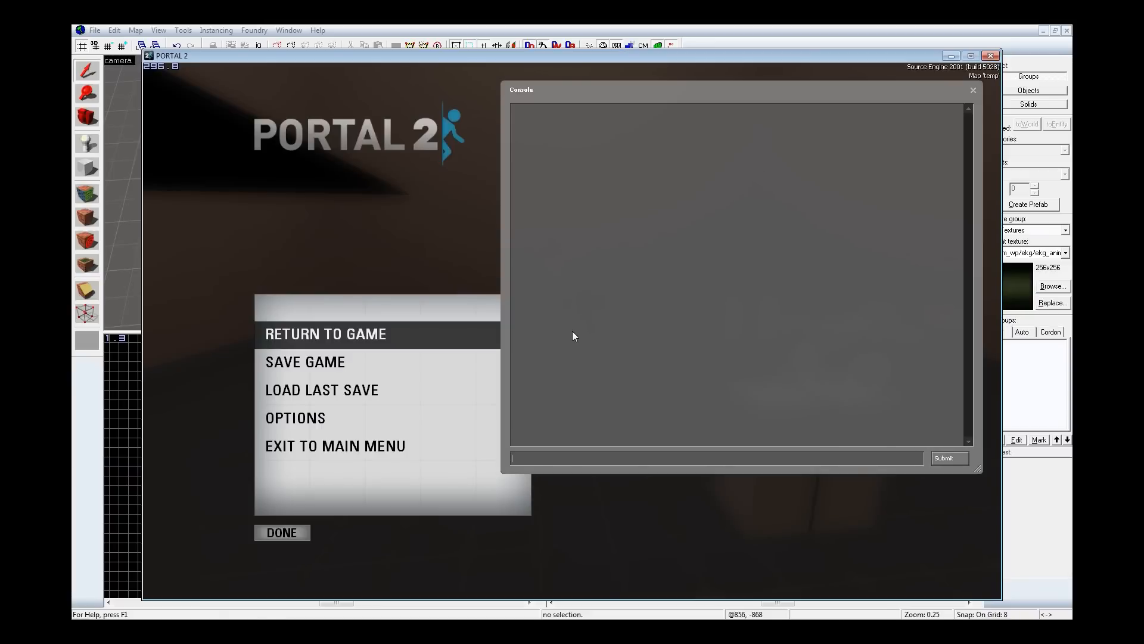
Step: Walk back to the two red buttons and use the one that activates Track_1_1_ChangeTo4
{"action": "key", "text": "Escape"}
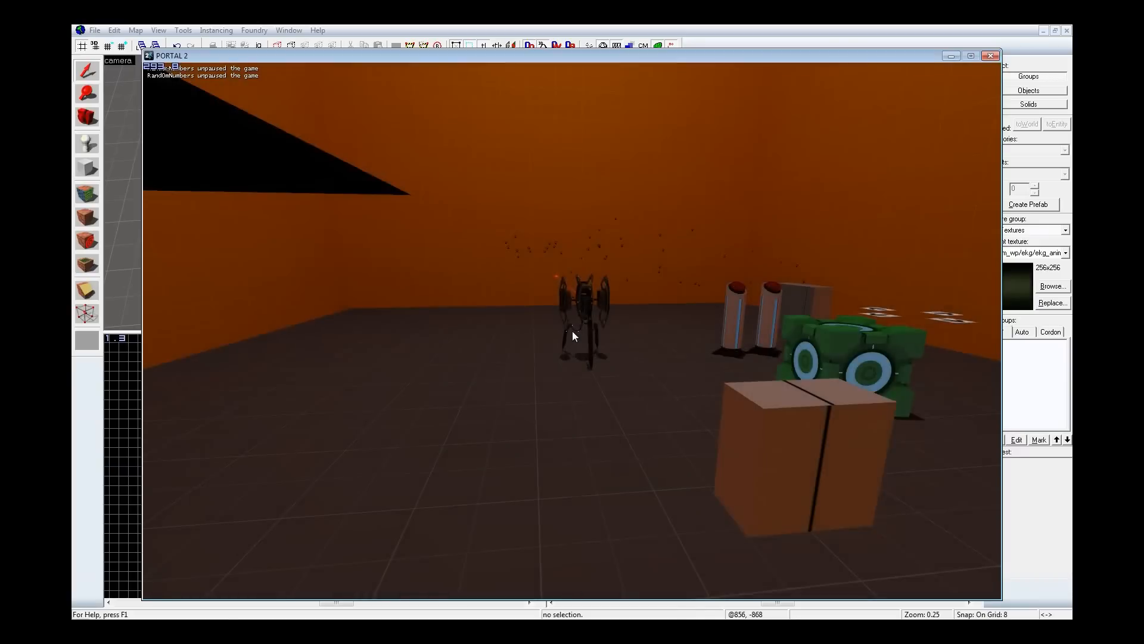
{"action": "key", "text": "w"}
{"action": "key", "text": "w"}
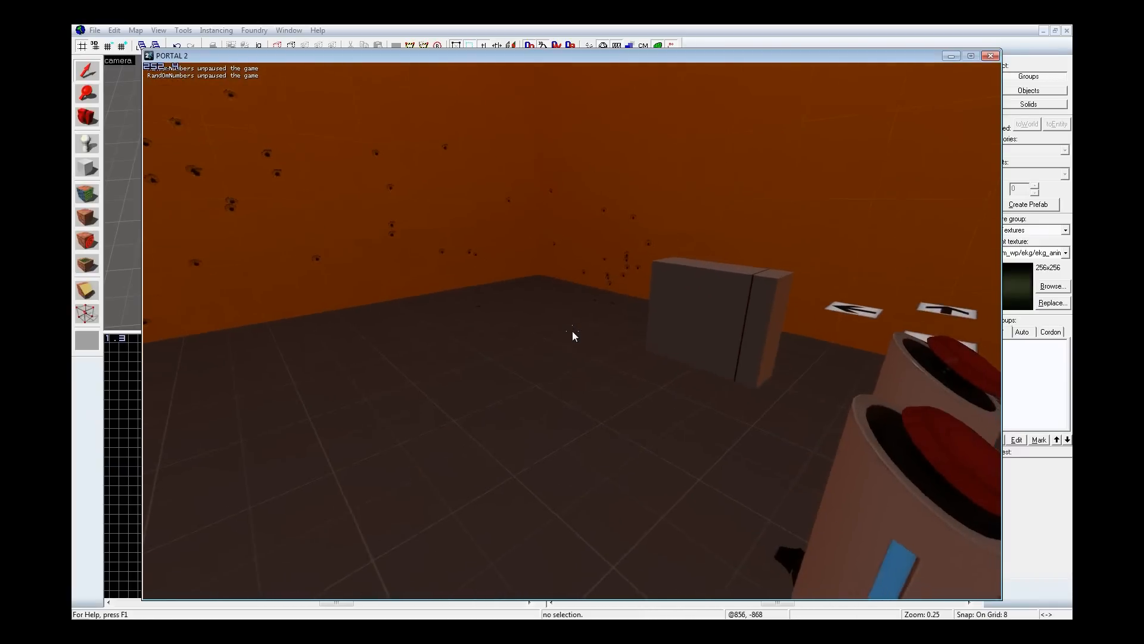
{"action": "key", "text": "s"}
{"action": "key", "text": "e"}
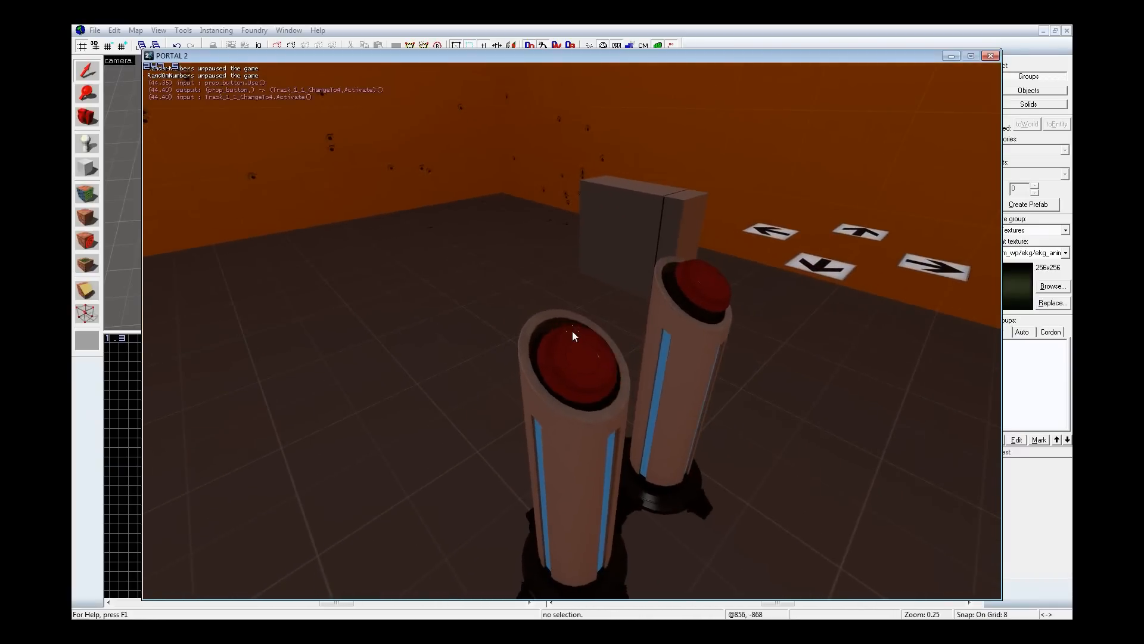
{"action": "key", "text": "w"}
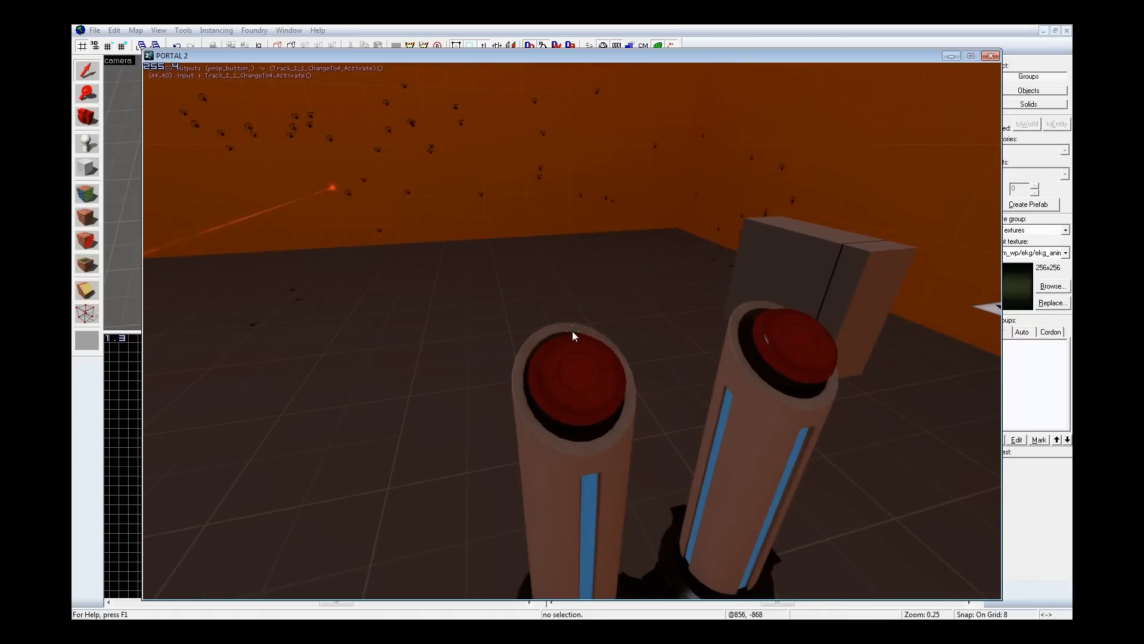
{"action": "key", "text": "a"}
{"action": "key", "text": "w"}
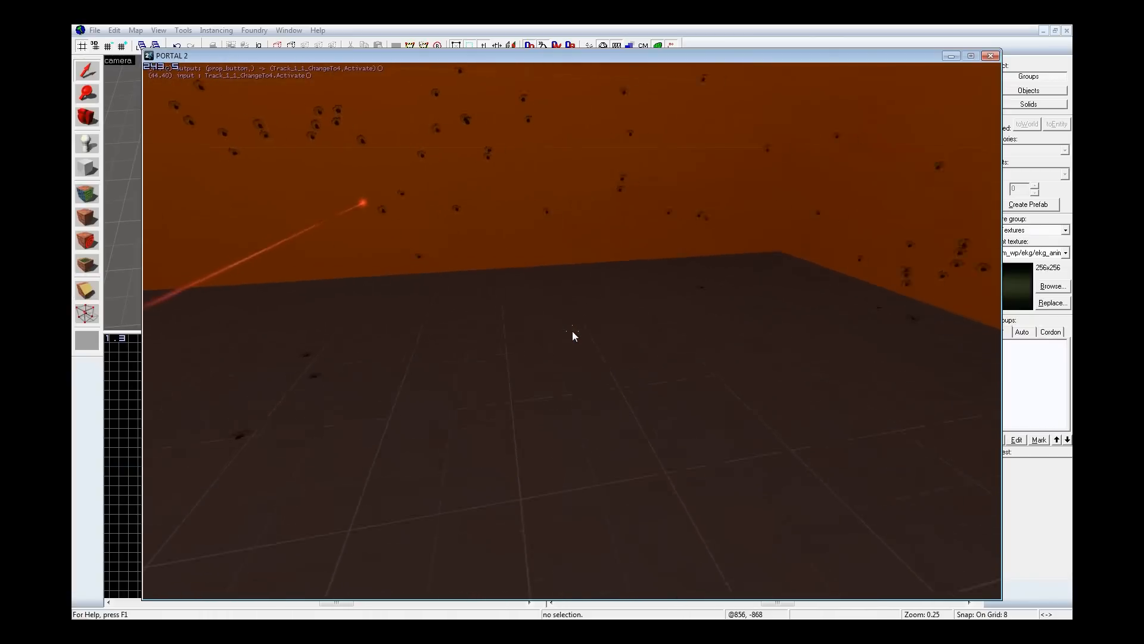
{"action": "key", "text": "s"}
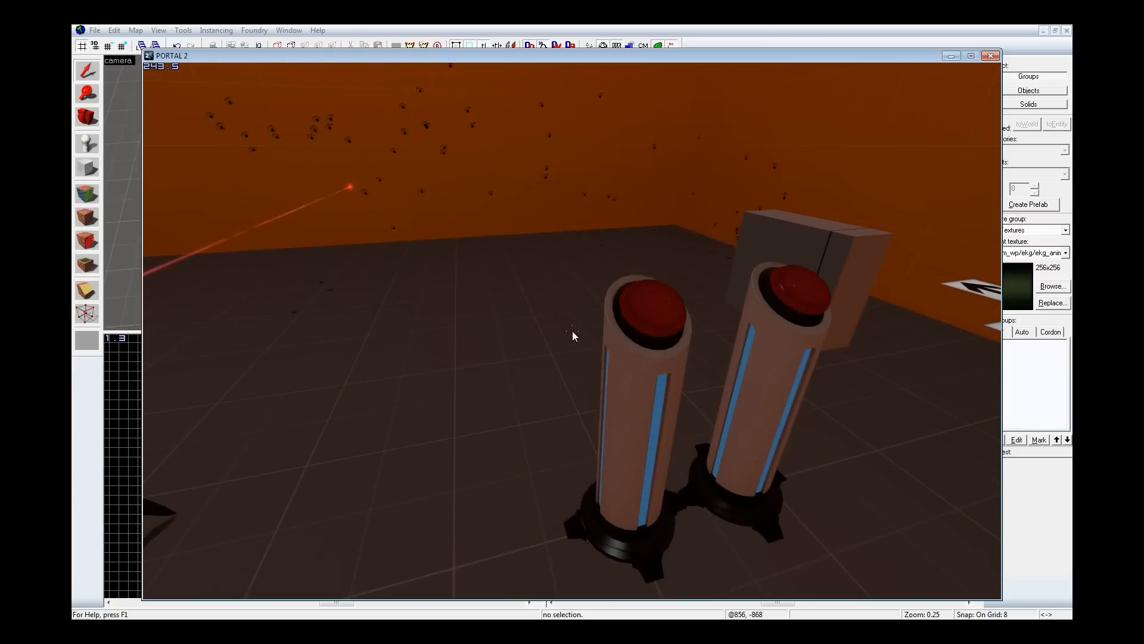
Step: Teleport the train to track_1_1 with ent_fire train teleporttopathnode
{"action": "key", "text": "grave"}
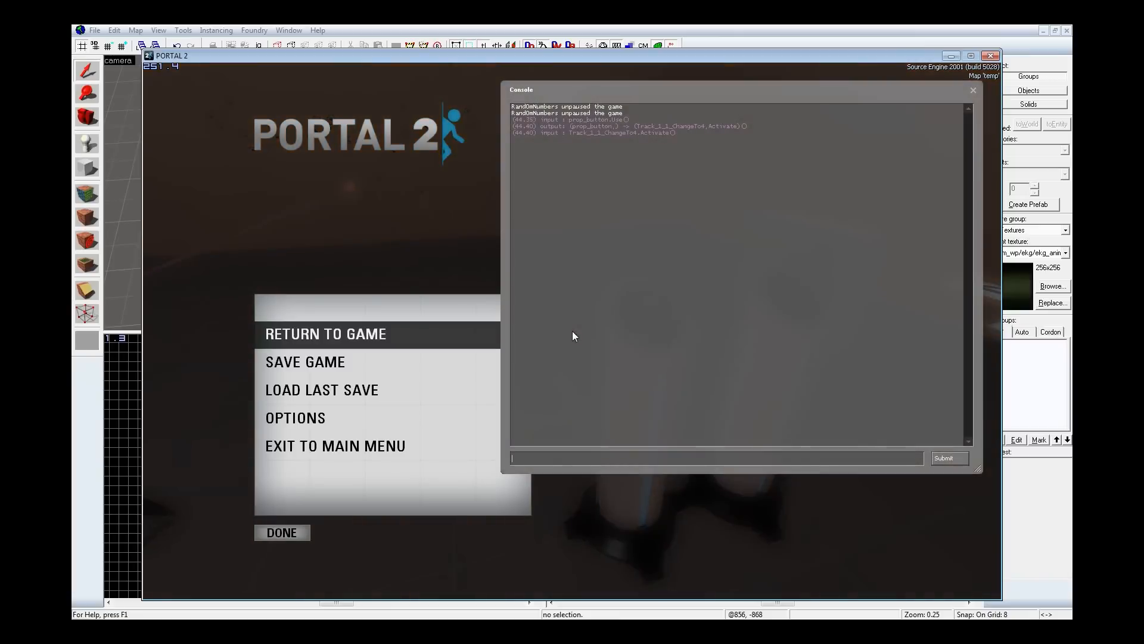
{"action": "key", "text": "Up"}
{"action": "key", "text": "ctrl+shift+Left"}
{"action": "key", "text": "ctrl+shift+Left"}
{"action": "key", "text": "End"}
{"action": "key", "text": "BackSpace"}
{"action": "type", "text": "1"}
{"action": "key", "text": "Return"}
{"action": "key", "text": "grave"}
Step: Start the train moving with ent_fire train startforward and return to the game to watch it
{"action": "key", "text": "grave"}
{"action": "key", "text": "Up"}
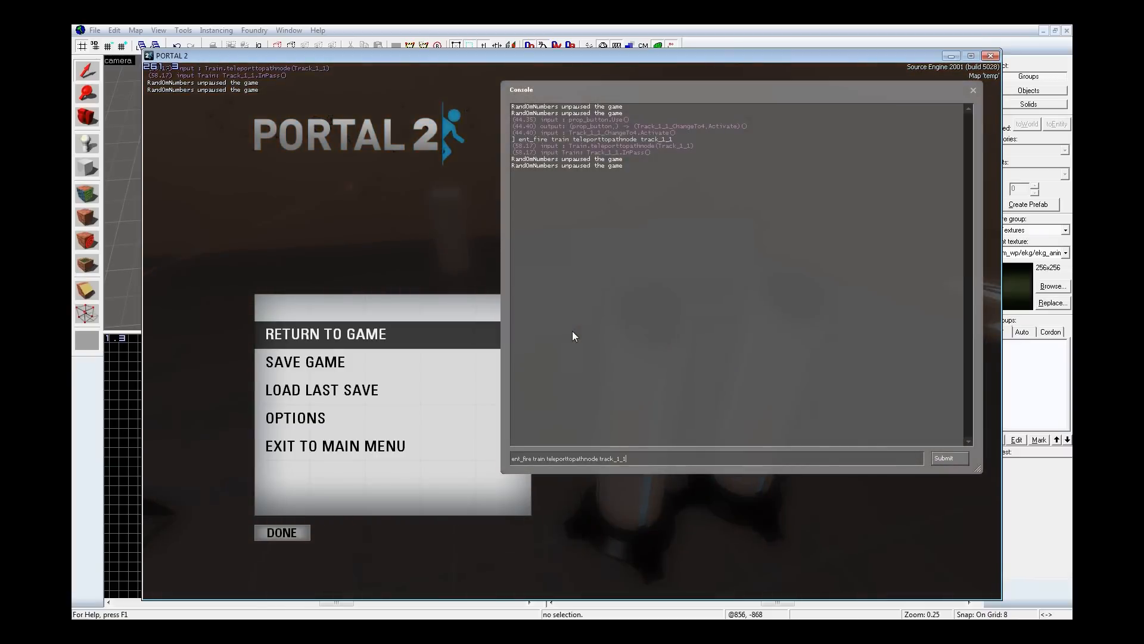
{"action": "key", "text": "ctrl+shift+Left"}
{"action": "key", "text": "ctrl+shift+Left"}
{"action": "type", "text": "startforward"}
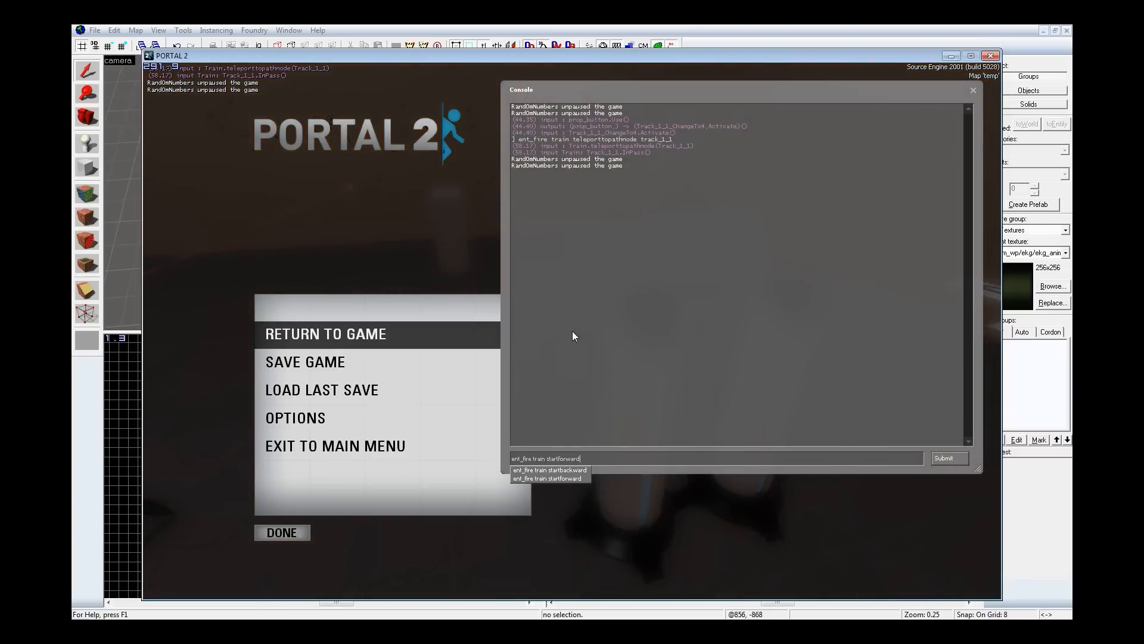
{"action": "key", "text": "Return"}
{"action": "key", "text": "grave"}
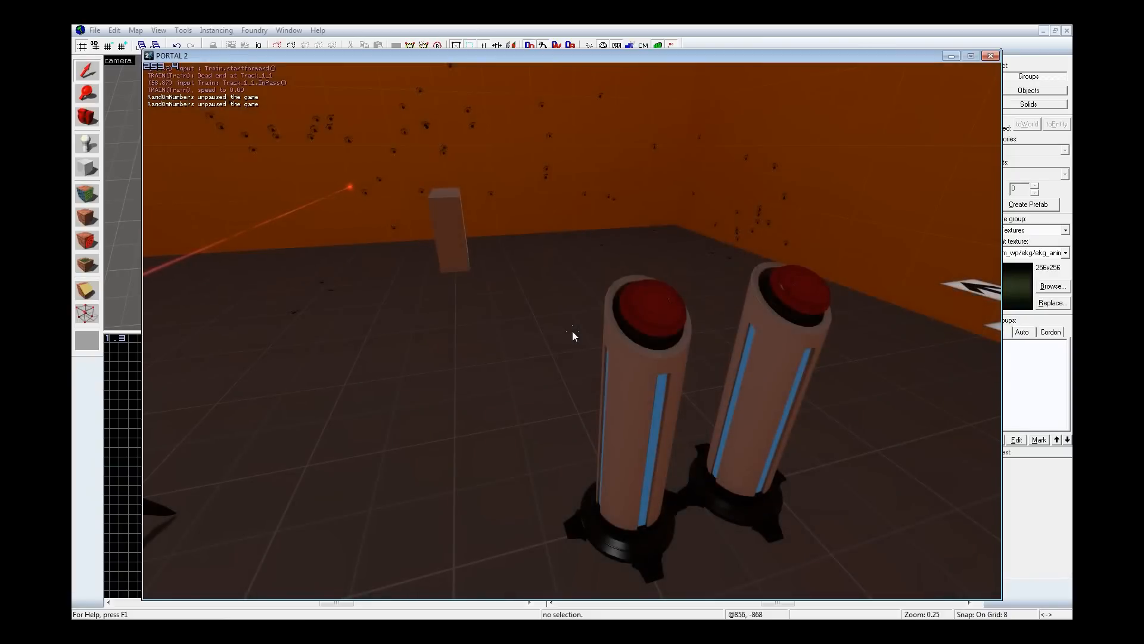
Step: Quit the game through the console to get back to Hammer
{"action": "key", "text": "grave"}
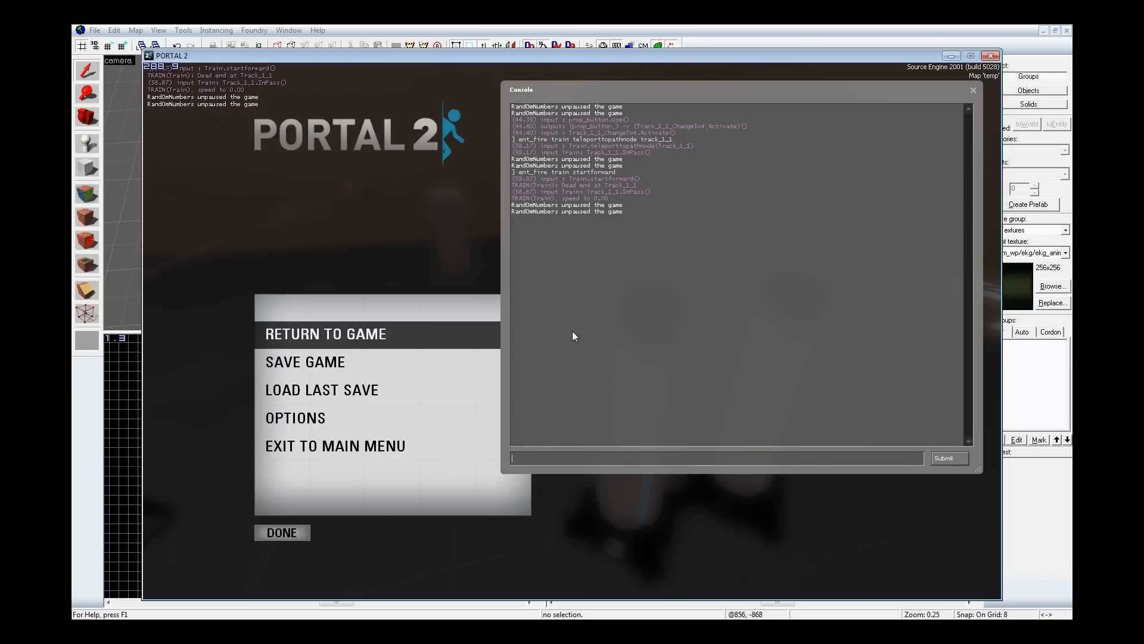
{"action": "type", "text": "quit"}
{"action": "key", "text": "Return"}
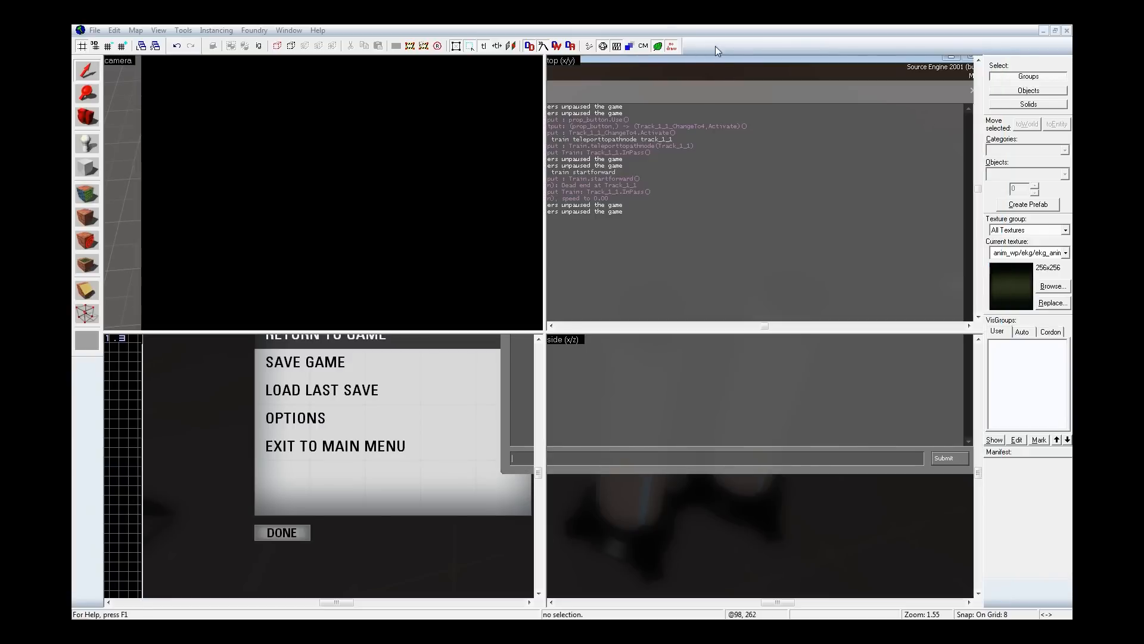